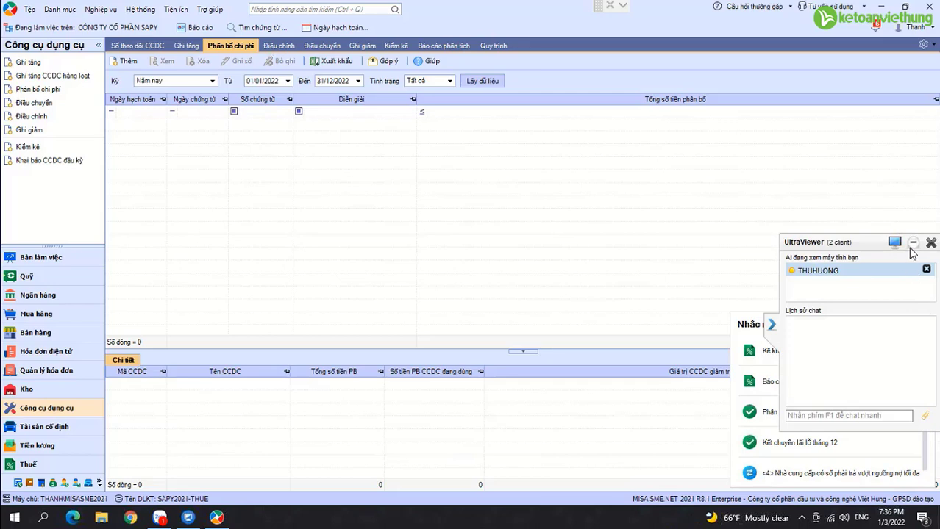
# Dismiss the reminder list and start a new goods purchase voucher (Chứng từ mua hàng hóa) in the purchasing module.
pyautogui.click(928, 318)
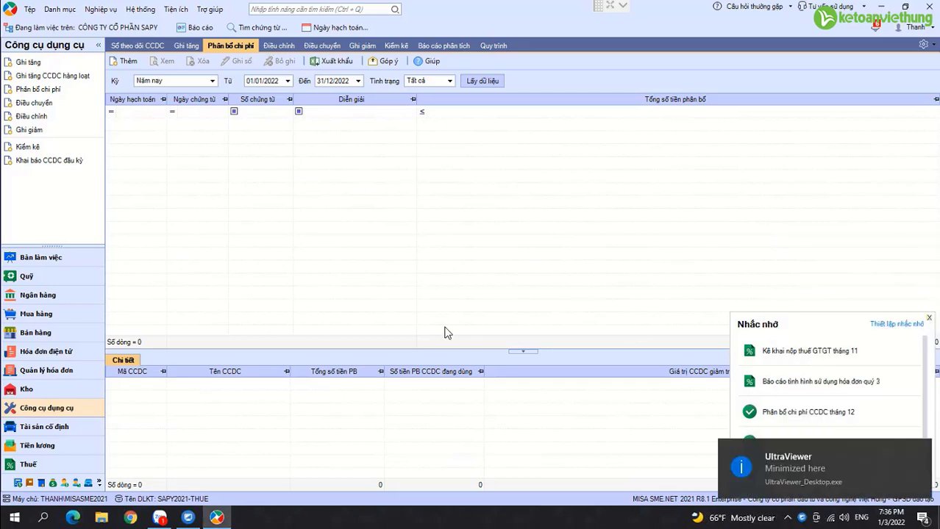
pyautogui.click(64, 318)
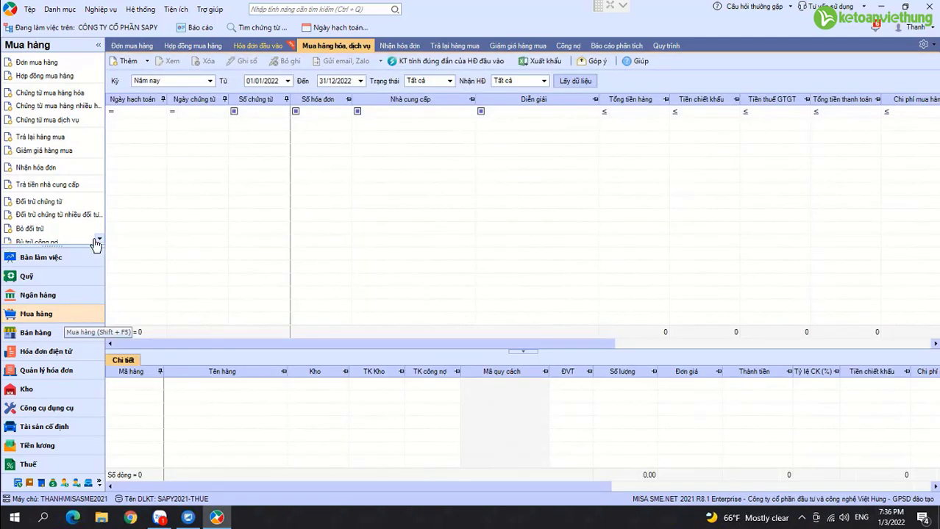
pyautogui.click(52, 100)
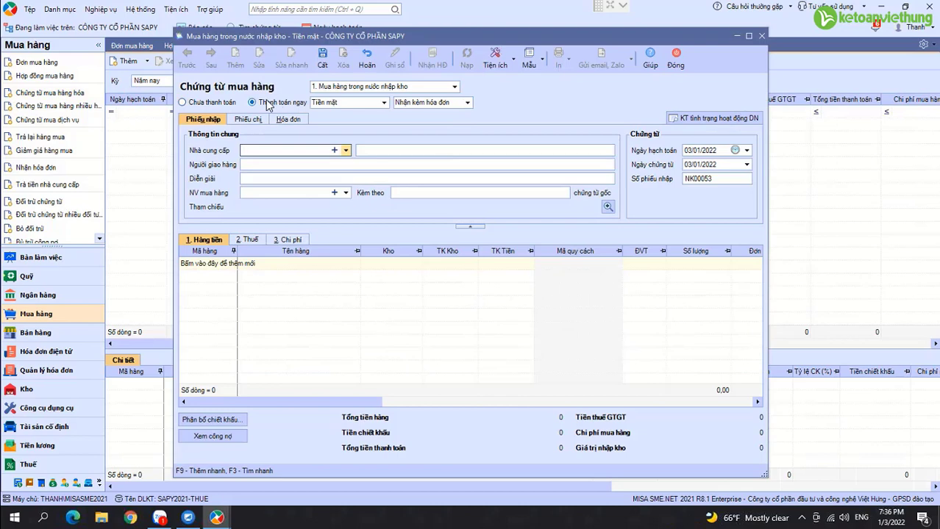
# Review the voucher's description, posting date and document date fields, as well as the date field in its invoice details.
pyautogui.click(283, 179)
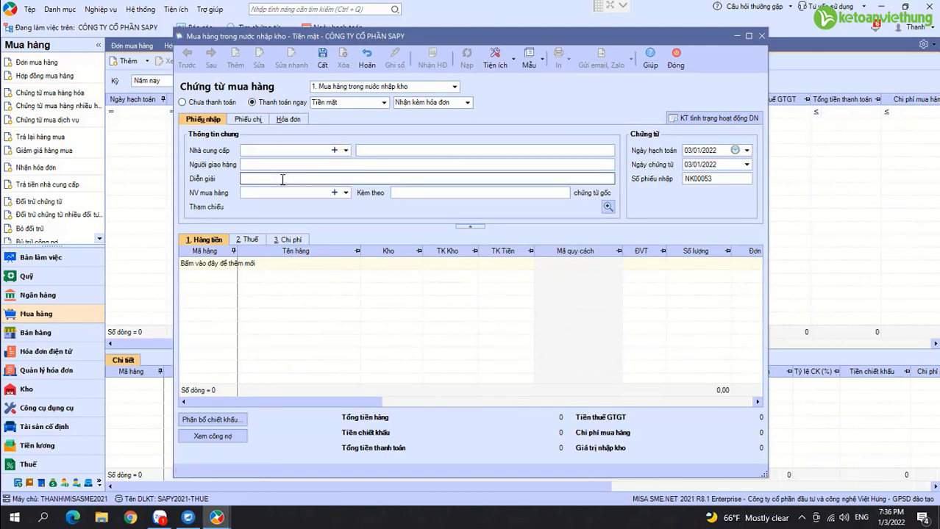
pyautogui.click(709, 153)
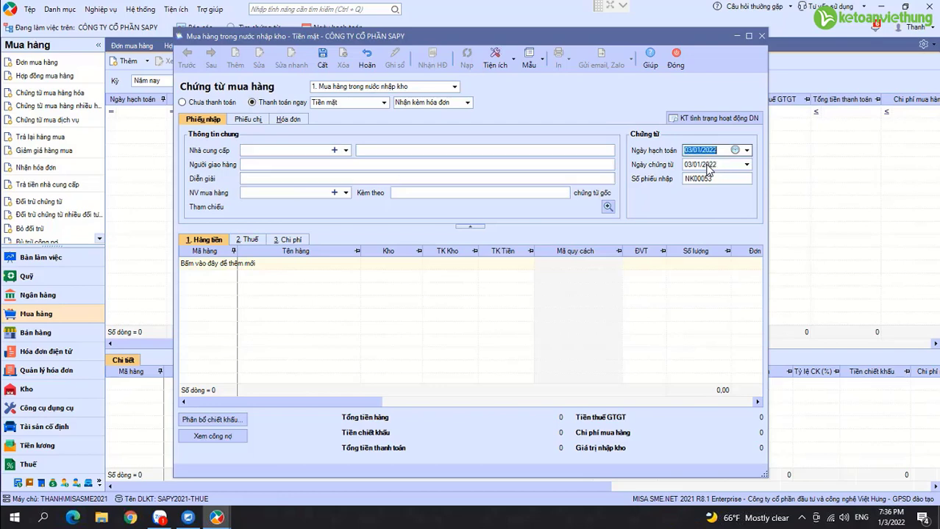
pyautogui.click(708, 166)
pyautogui.click(287, 120)
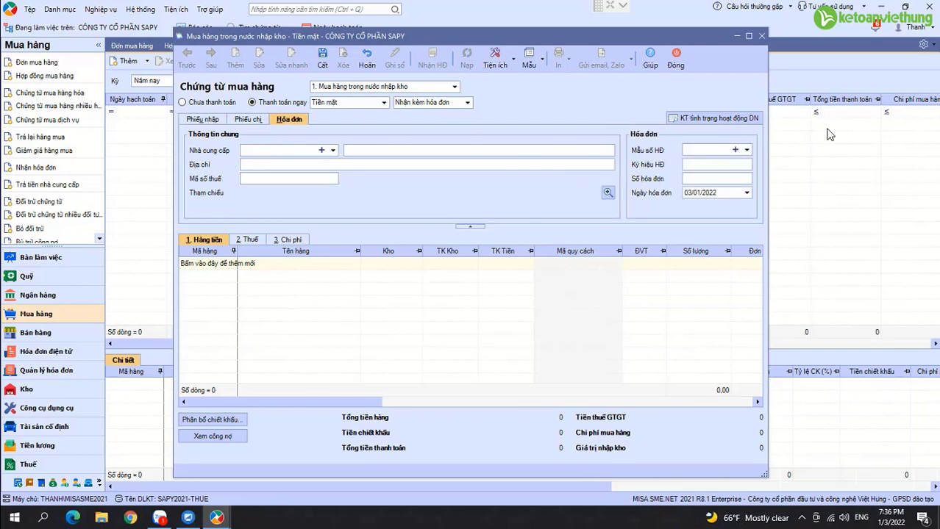
pyautogui.click(711, 195)
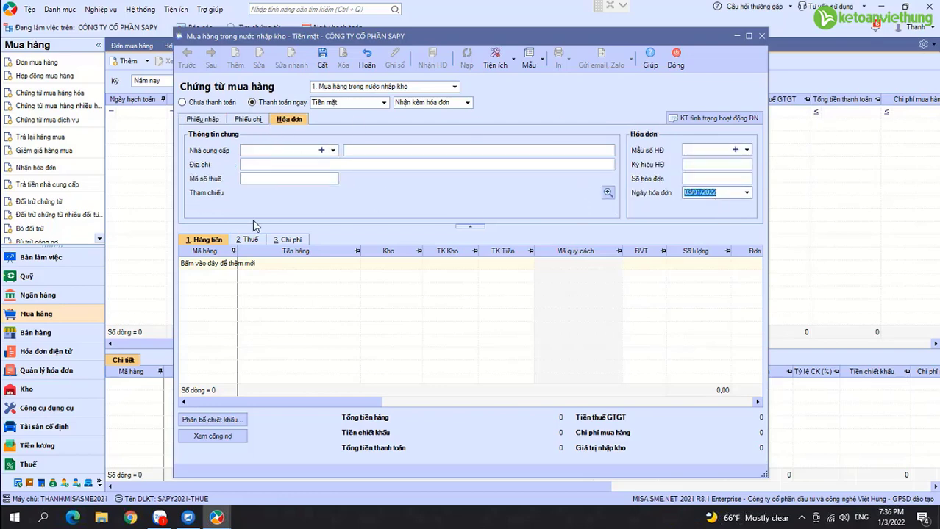
# Add an item line for Bao PP NPK 6-6-6 to the voucher and check its quantity and unit price.
pyautogui.click(206, 268)
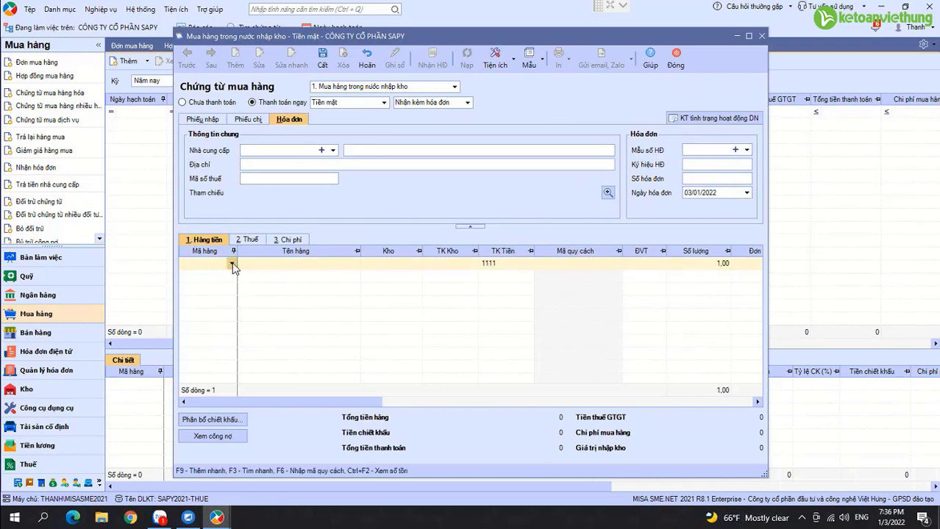
pyautogui.click(232, 264)
pyautogui.press('Return')
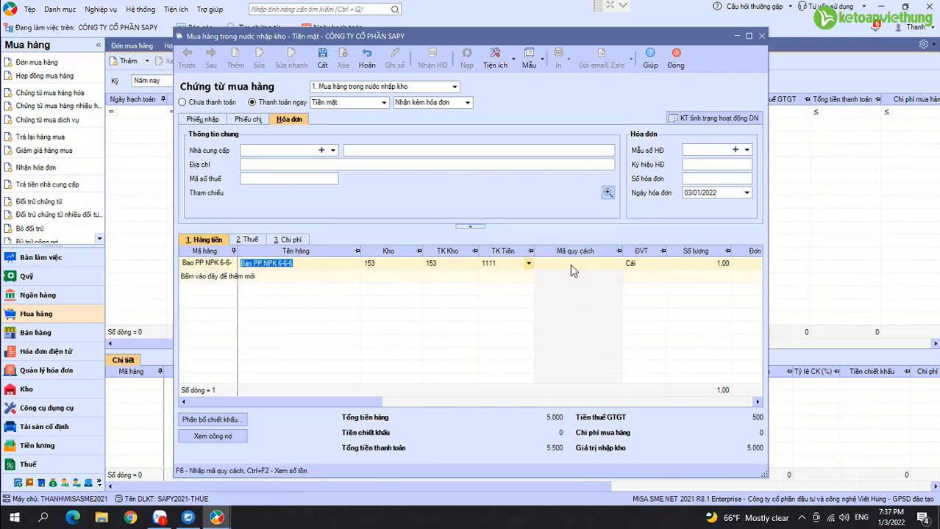
pyautogui.click(710, 264)
pyautogui.click(755, 266)
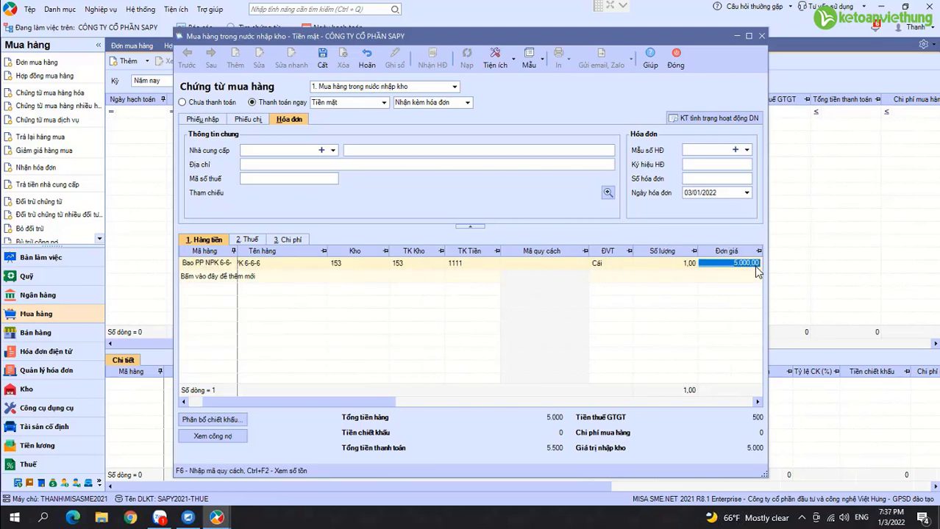
# Examine the line's VAT details, the available item codes, the warehouse choices and the inventory account.
pyautogui.click(248, 241)
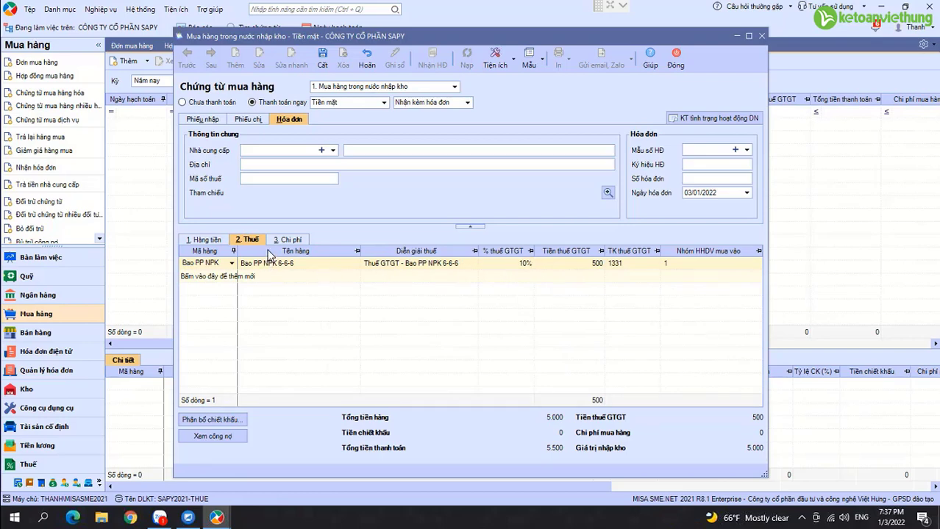
pyautogui.click(212, 245)
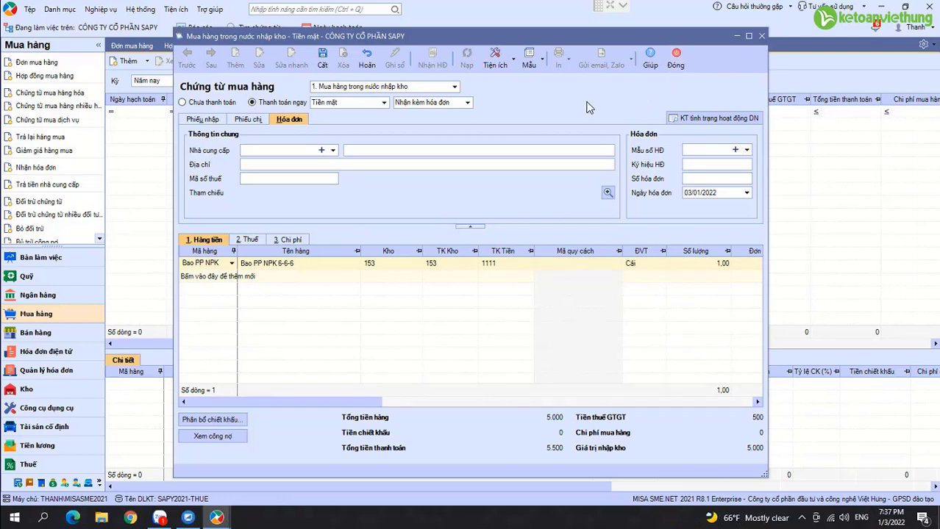
pyautogui.click(232, 263)
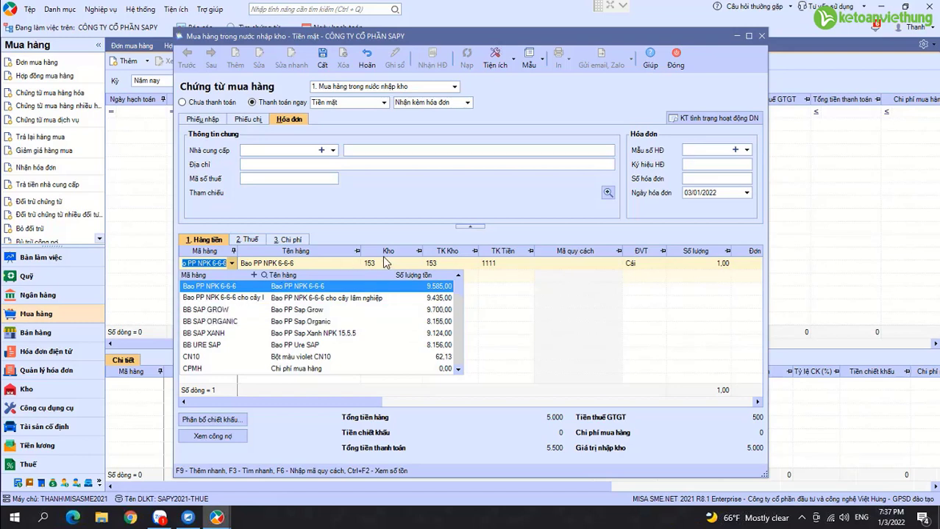
pyautogui.press('Escape')
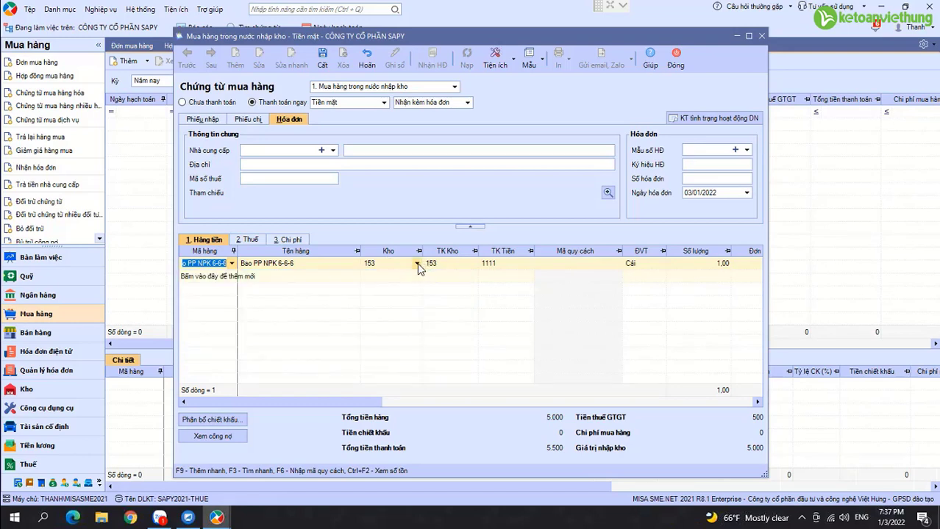
pyautogui.click(416, 263)
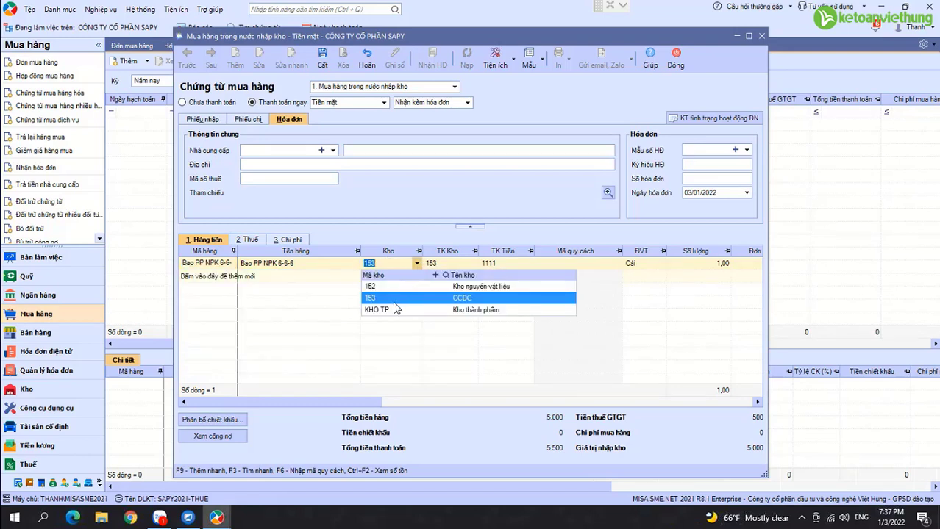
pyautogui.click(445, 268)
pyautogui.click(445, 268)
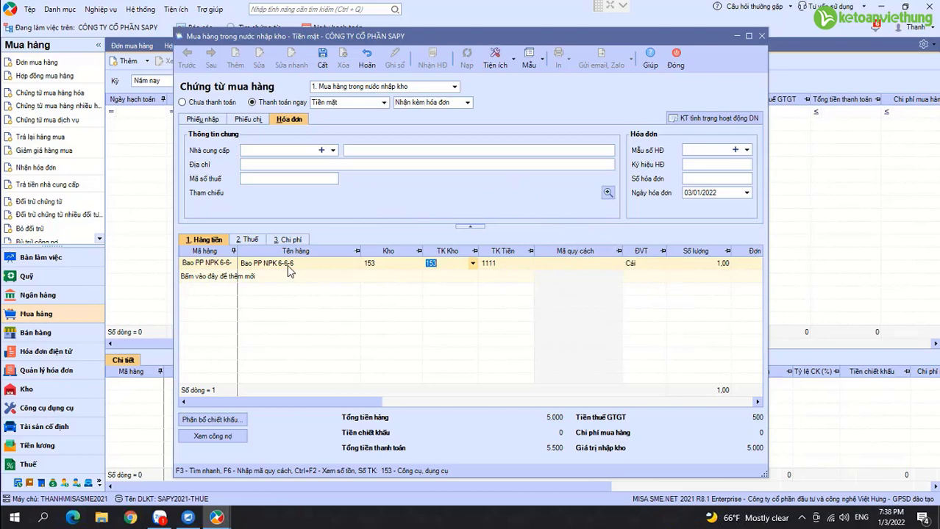
# Replace the line's item with Bao PP NPK 6-6-6 cho cây lâm nghiệp.
pyautogui.click(212, 269)
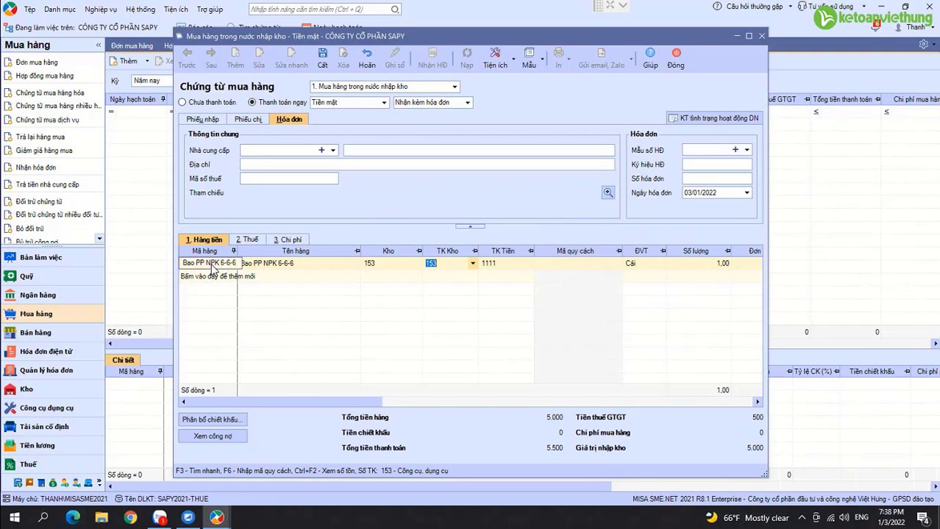
pyautogui.click(232, 264)
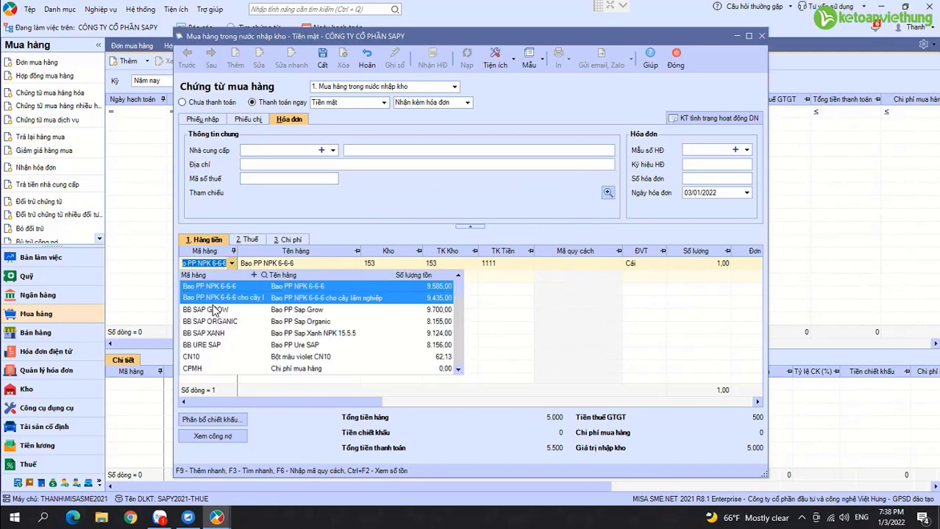
pyautogui.click(218, 293)
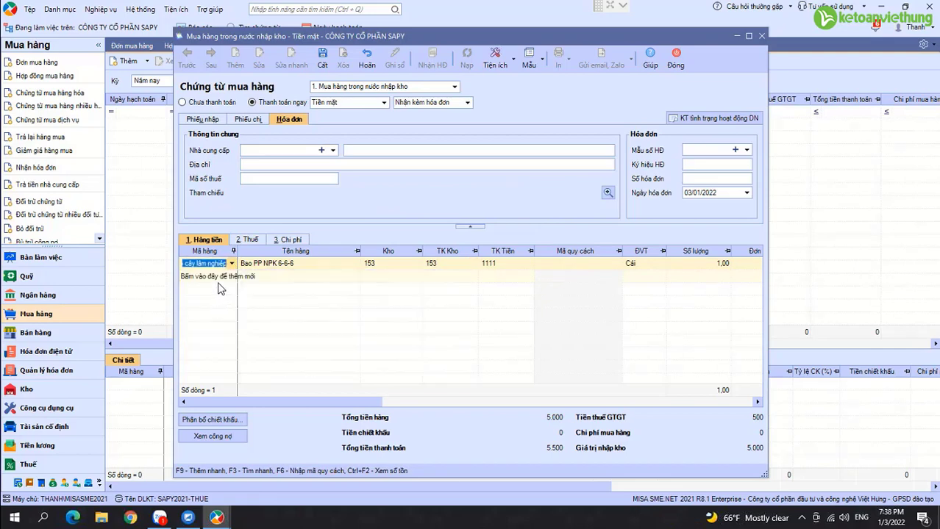
pyautogui.click(391, 269)
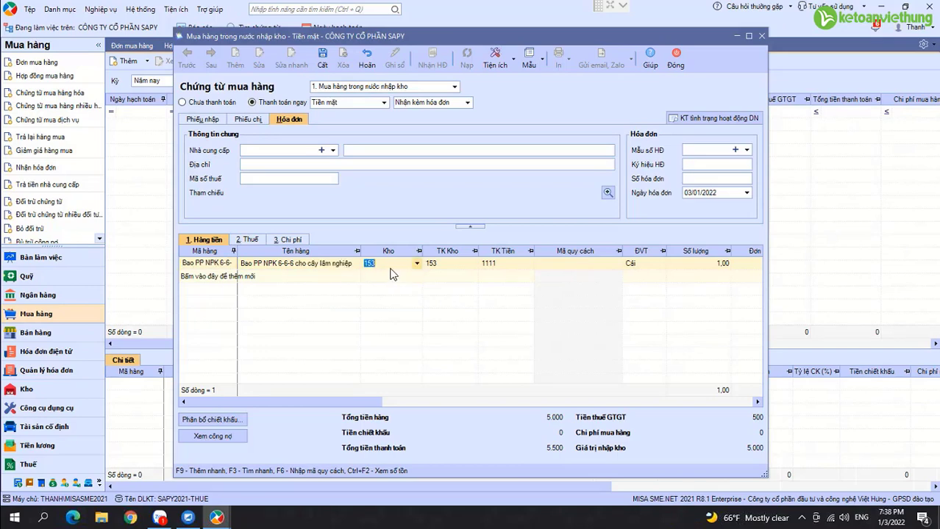
# Review the line's inventory account, cash account, quantity, unit price and warehouse, plus the voucher's total payment.
pyautogui.click(450, 270)
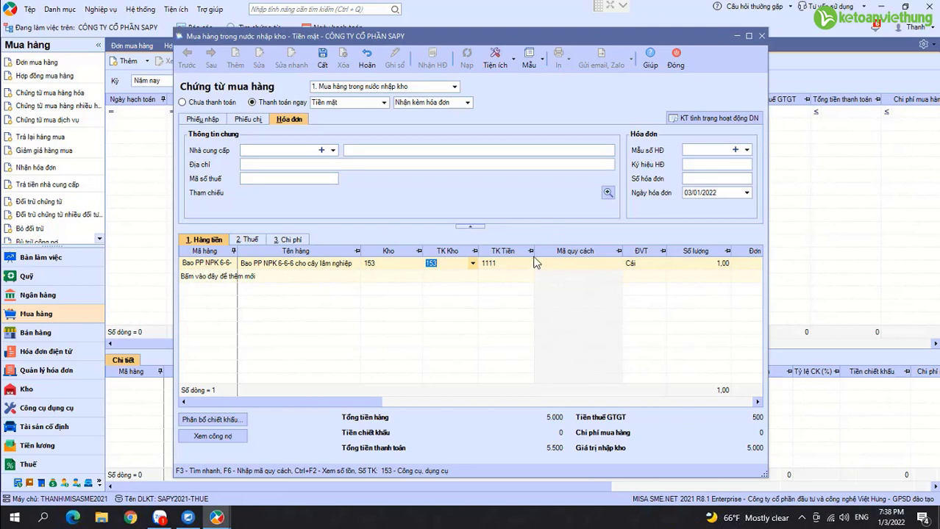
pyautogui.click(504, 266)
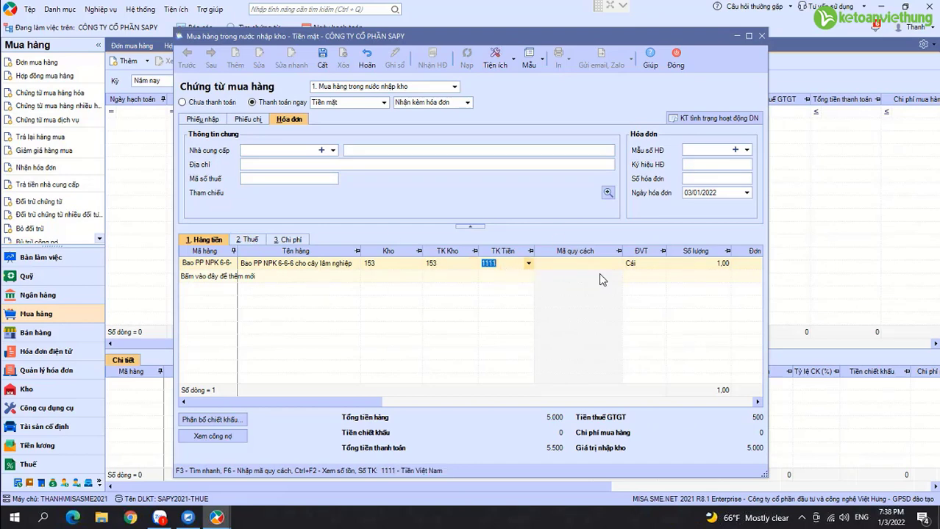
pyautogui.click(714, 263)
pyautogui.click(739, 267)
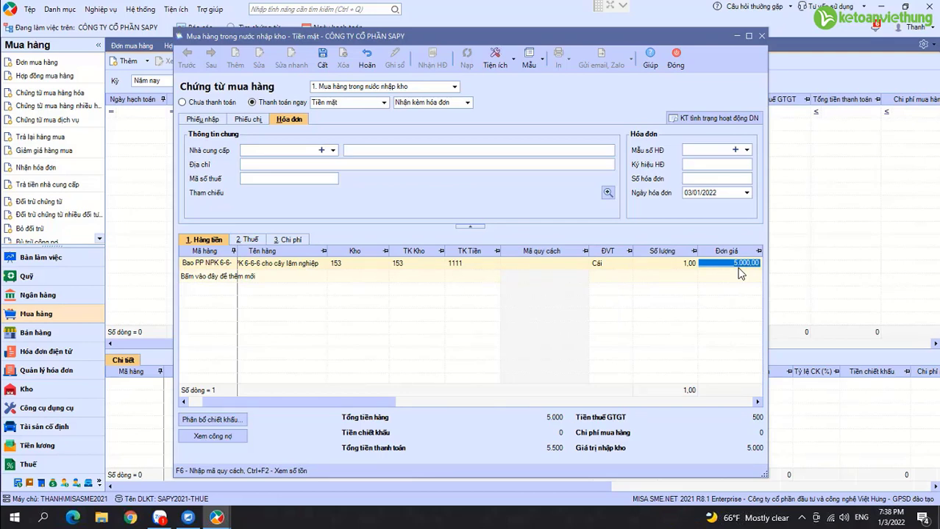
pyautogui.click(524, 450)
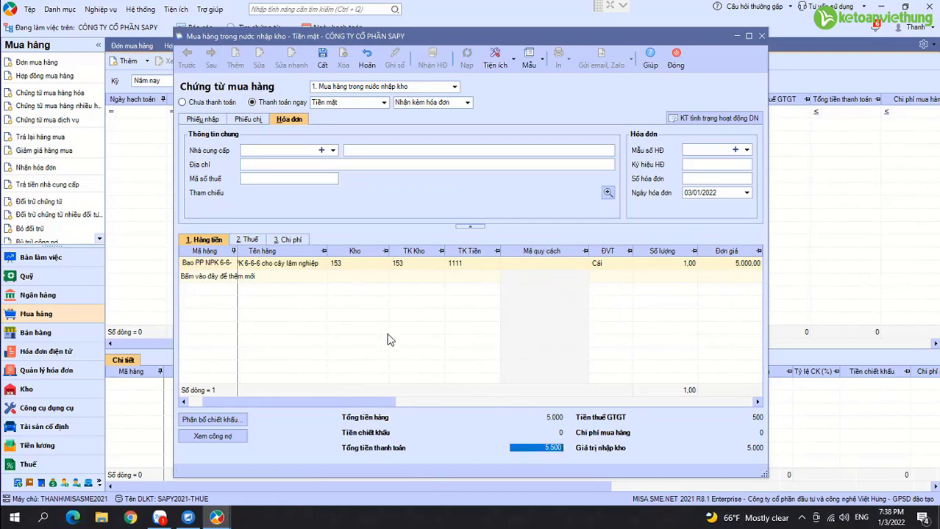
pyautogui.click(346, 266)
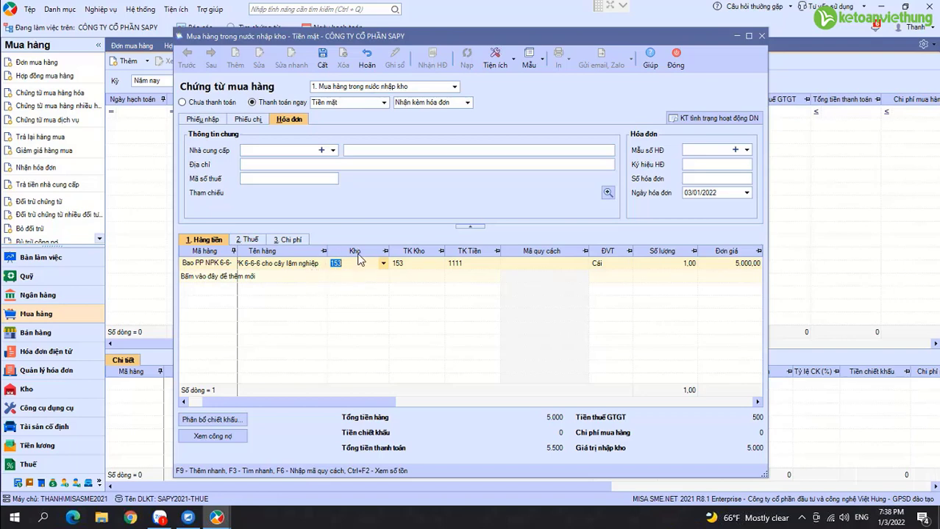
# Change the purchase voucher type to 2. Mua hàng trong nước không qua kho.
pyautogui.click(456, 87)
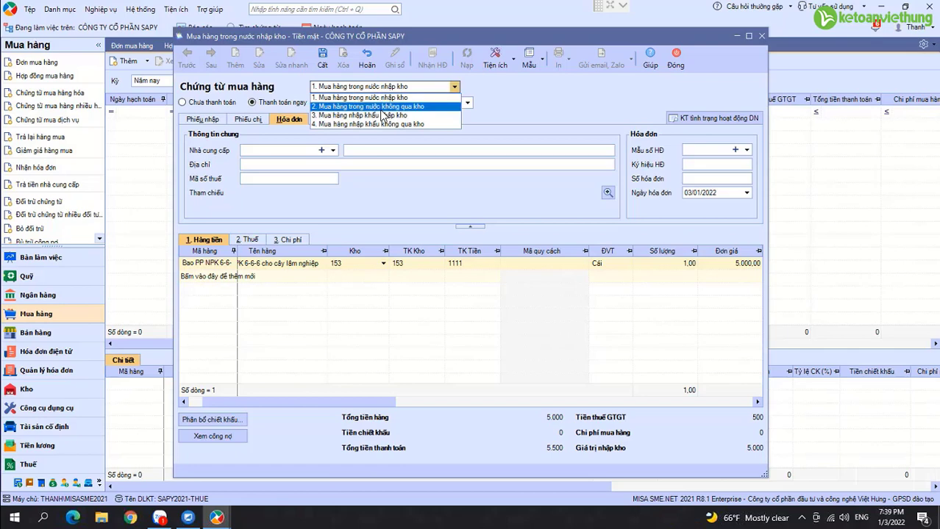
pyautogui.click(408, 90)
pyautogui.click(452, 86)
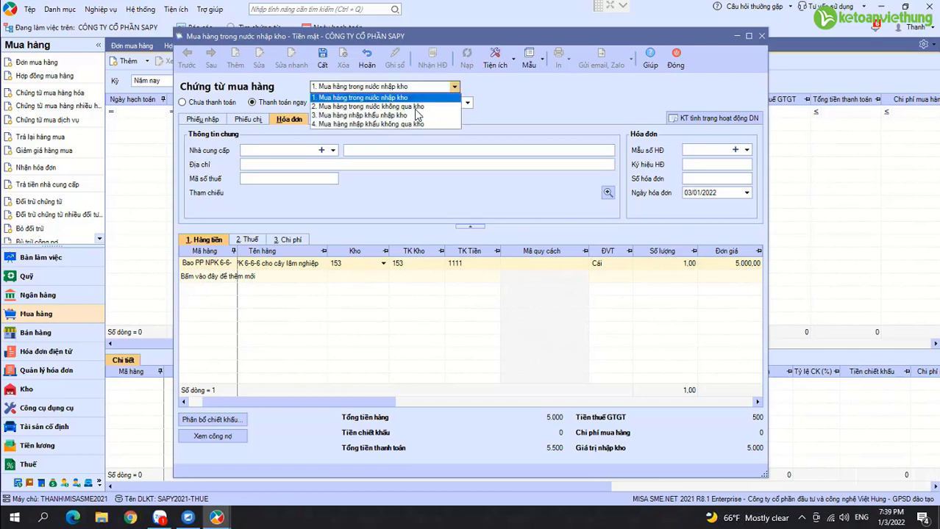
pyautogui.click(406, 110)
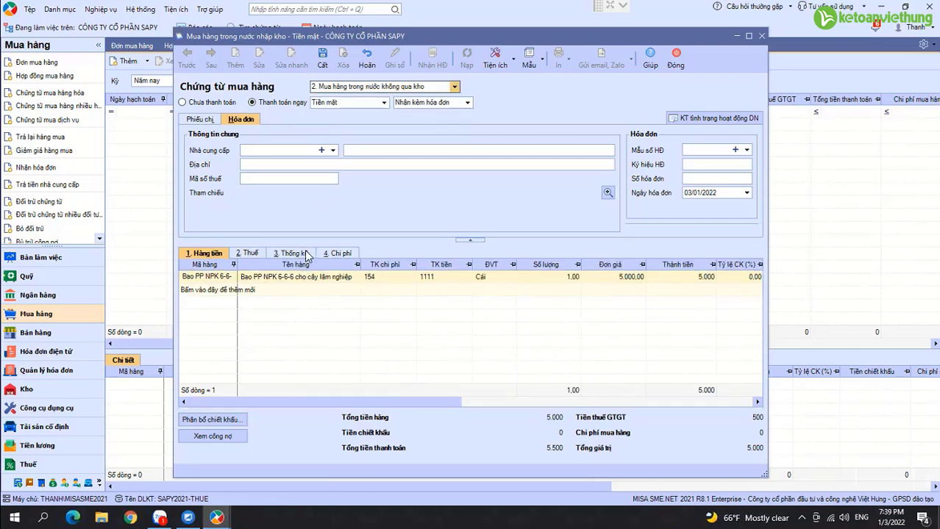
# Set the expense account (TK chi phí) of the item line to 242.
pyautogui.click(388, 282)
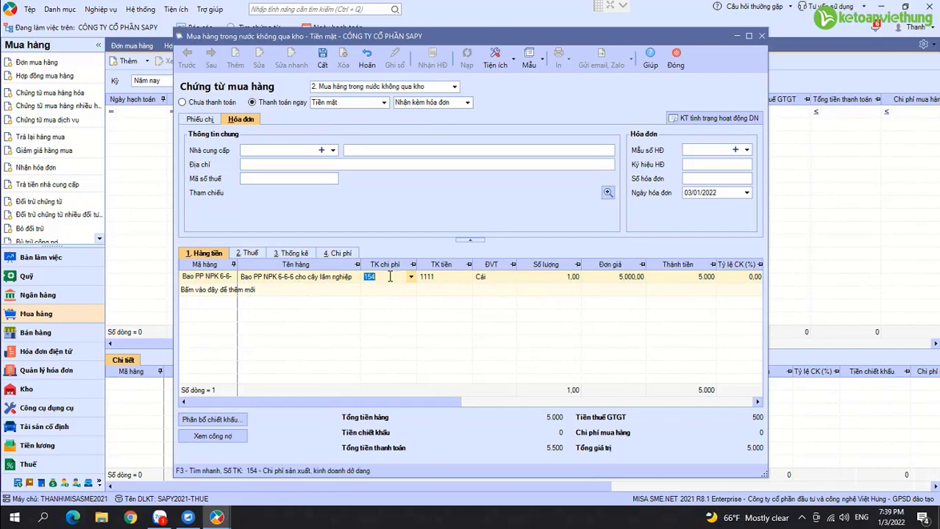
pyautogui.write('242')
pyautogui.press('Tab')
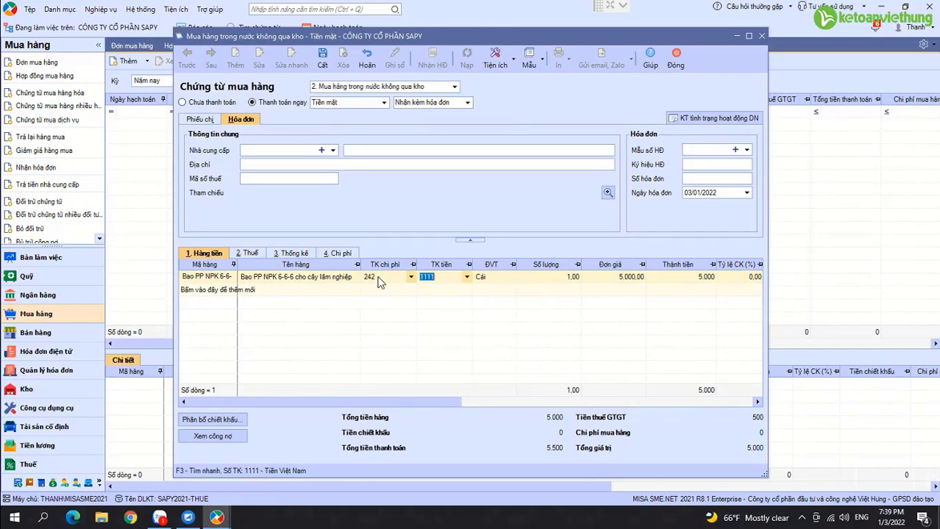
# Start a new item from the voucher line's item code, with code CCDC01 and name Máy ép.
pyautogui.click(224, 280)
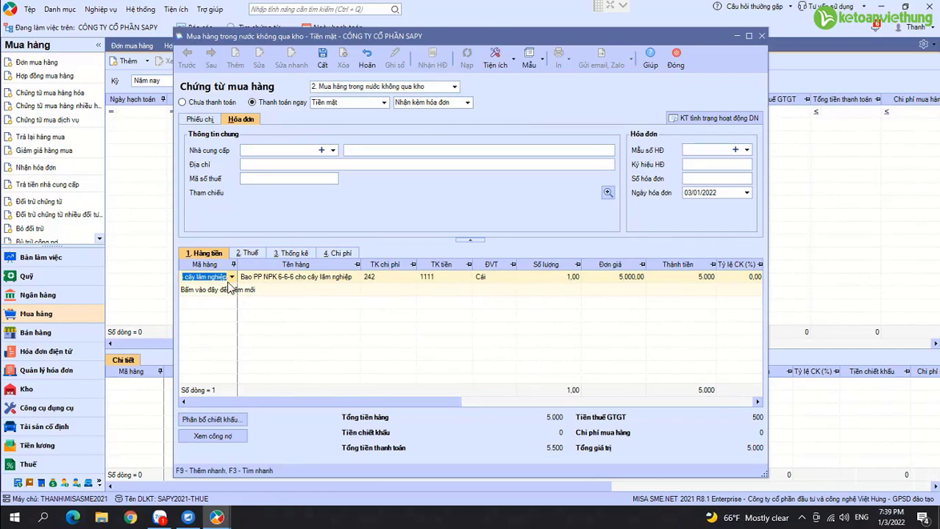
pyautogui.click(232, 279)
pyautogui.press('Escape')
pyautogui.press('F9')
pyautogui.write('CCD')
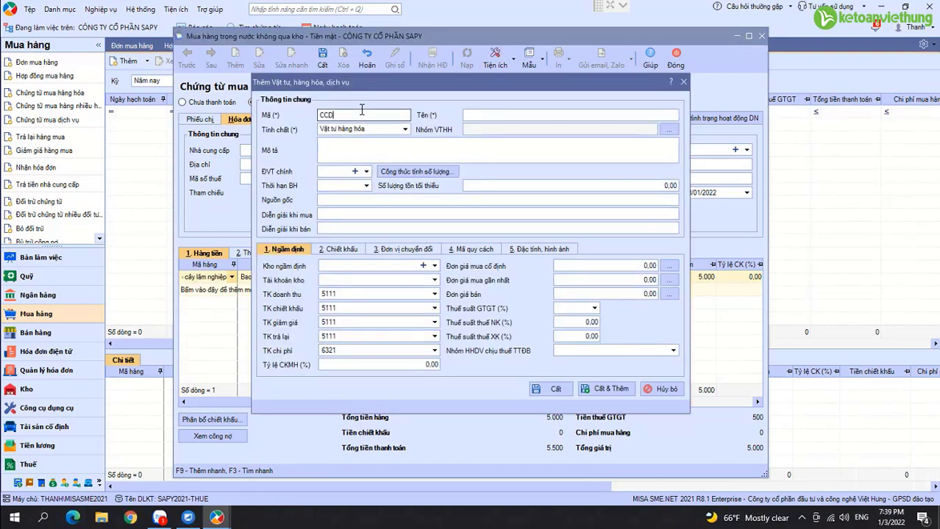
pyautogui.write('C01')
pyautogui.press('Tab')
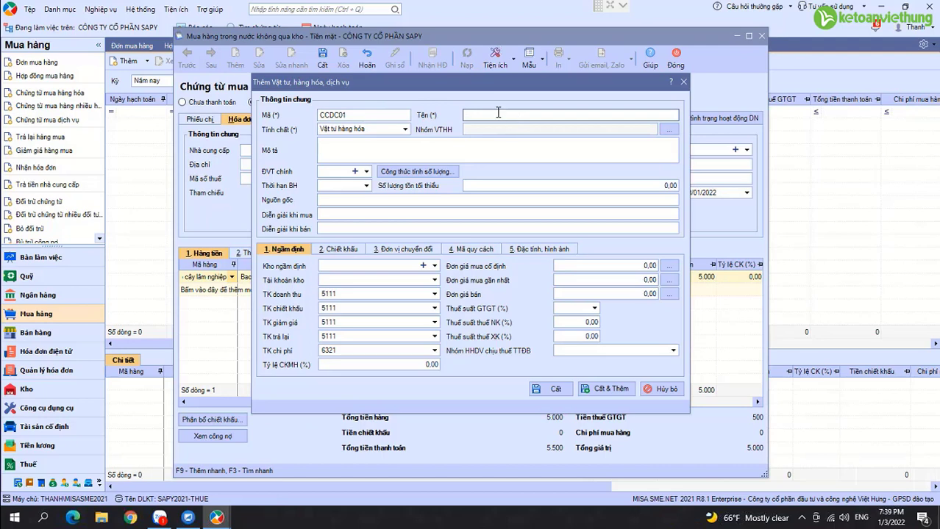
pyautogui.write('Máy ép')
# Set the new item's nature (Tính chất) to Chỉ là diễn giải and close the item form.
pyautogui.click(403, 130)
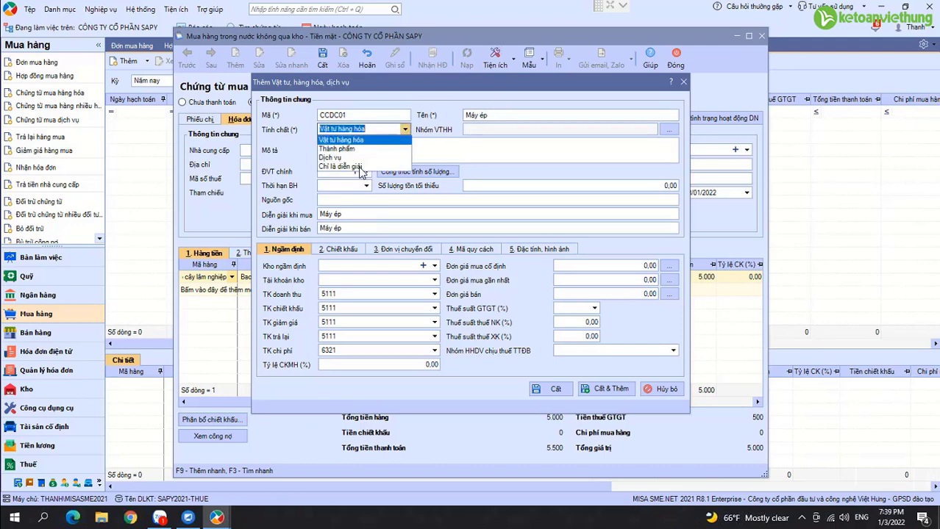
pyautogui.click(355, 171)
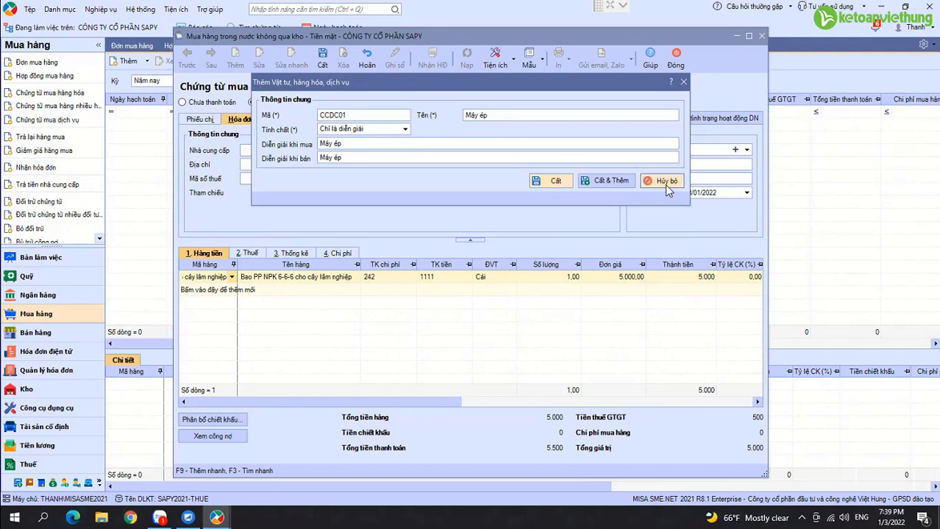
pyautogui.click(555, 182)
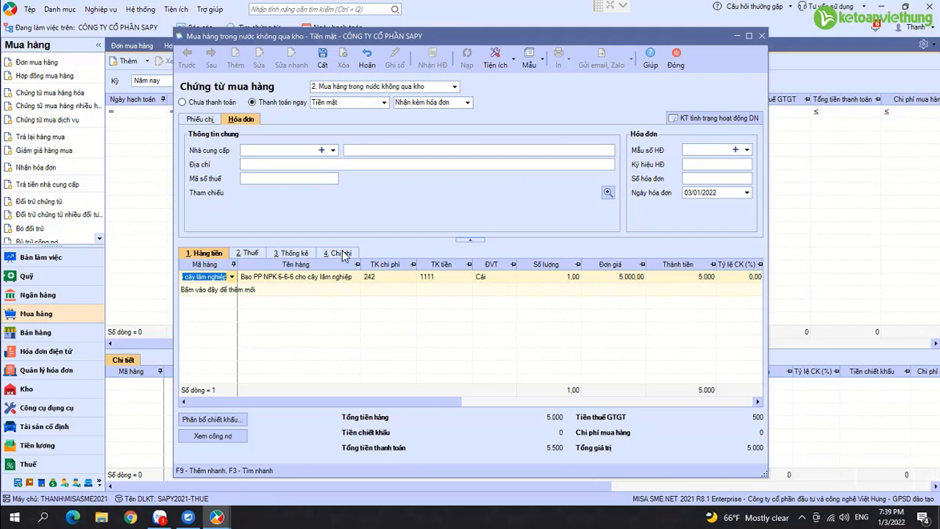
# Review the item line's expense account, quantity and unit price.
pyautogui.click(380, 280)
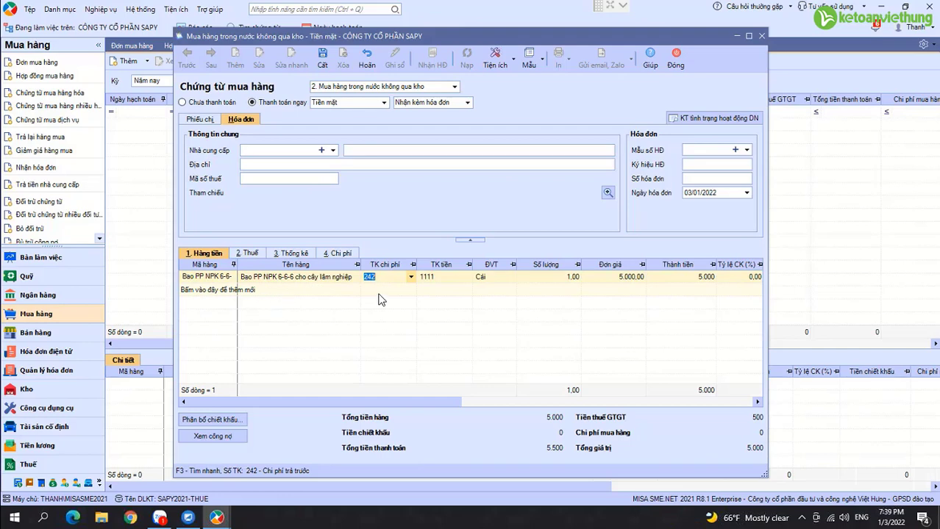
pyautogui.click(559, 278)
pyautogui.click(624, 277)
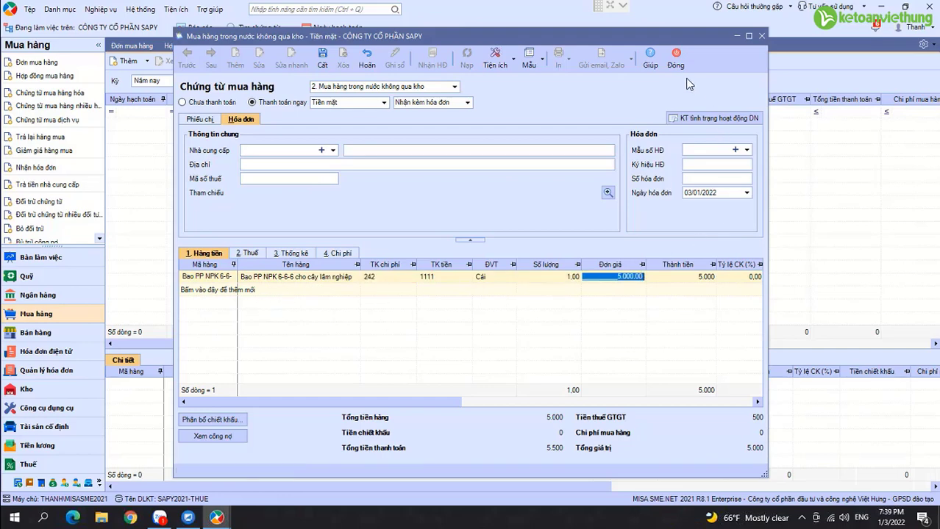
# Close the purchase voucher without saving its changes.
pyautogui.hotkey('ctrl', 's')
pyautogui.click(677, 66)
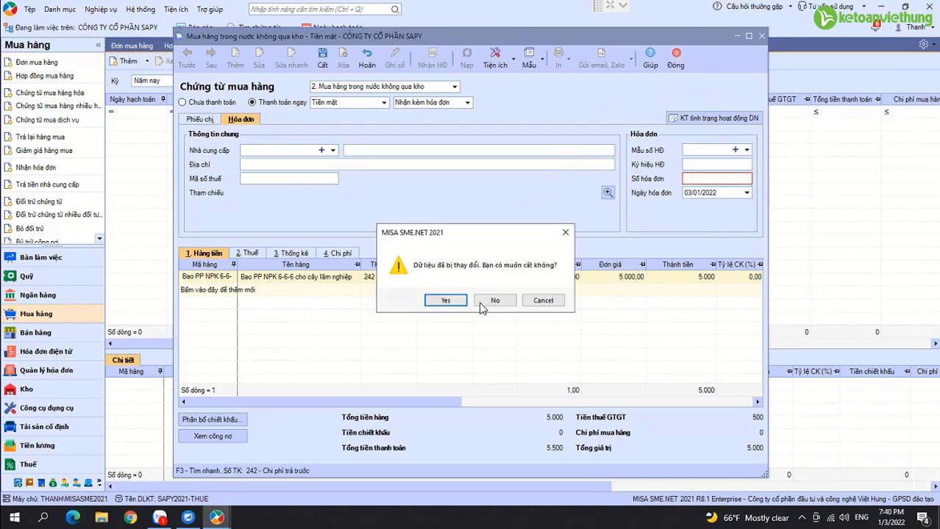
pyautogui.click(485, 301)
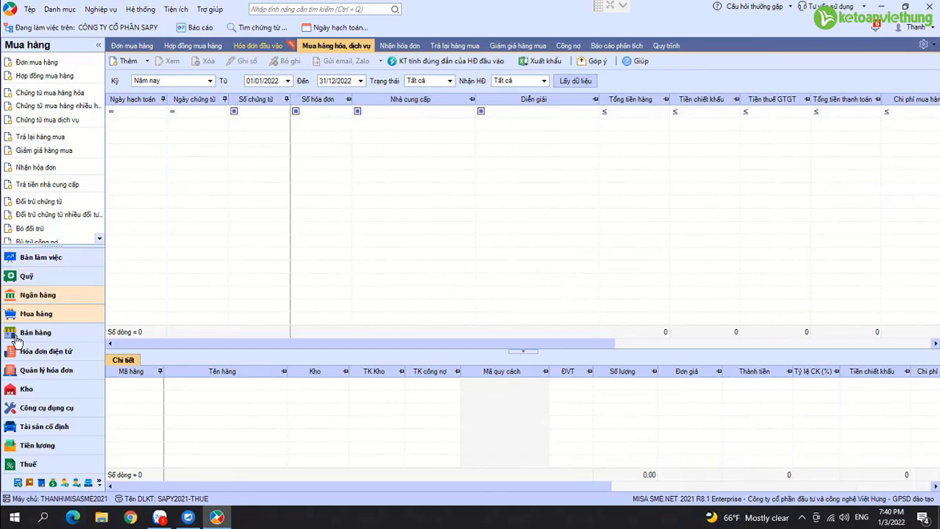
# In Công cụ dụng cụ, open Ghi tăng CCDC hàng loạt and its selection from warehouse issue or purchase vouchers.
pyautogui.click(47, 413)
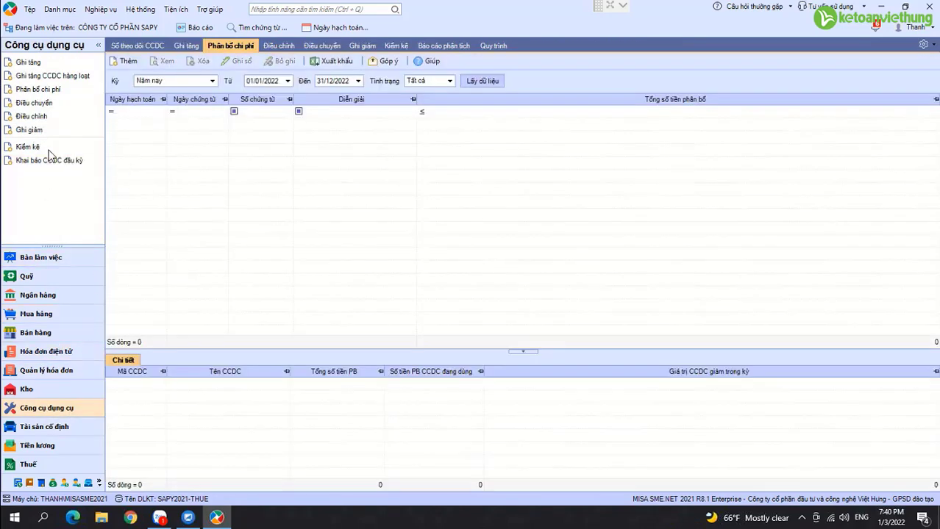
pyautogui.click(71, 78)
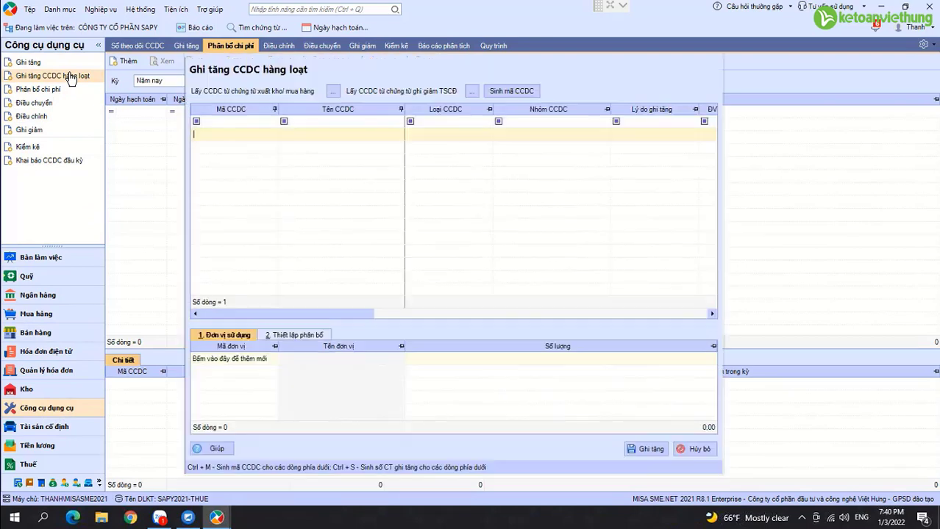
pyautogui.click(333, 93)
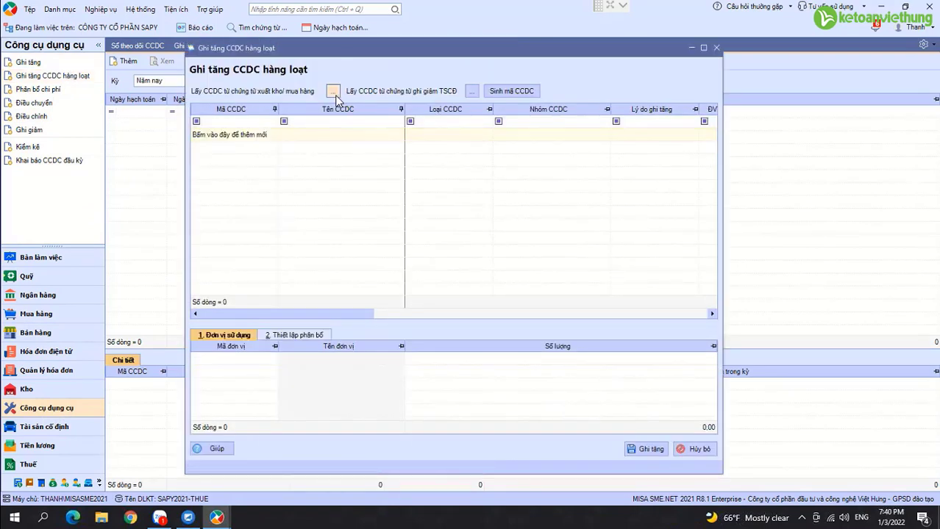
# Load Mua hàng không qua kho vouchers for the period Năm nay, and close the selection without choosing any.
pyautogui.click(342, 114)
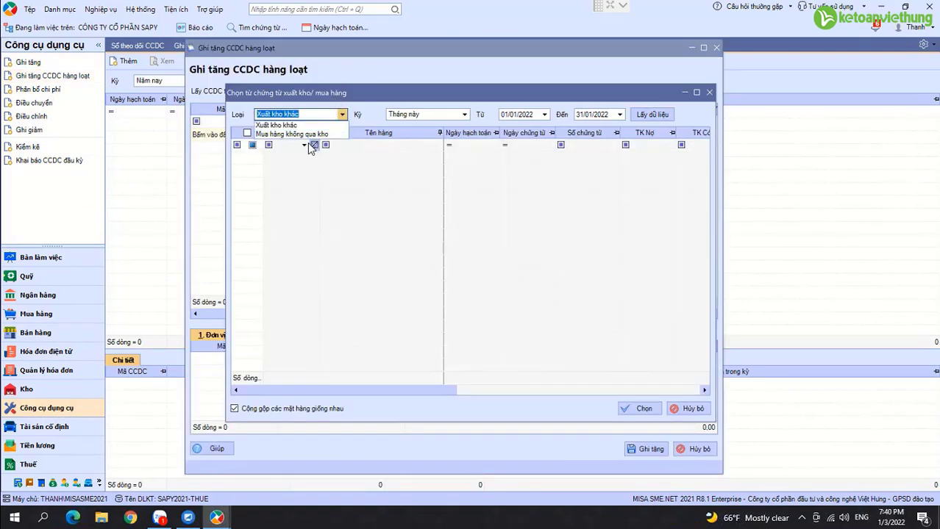
pyautogui.click(309, 135)
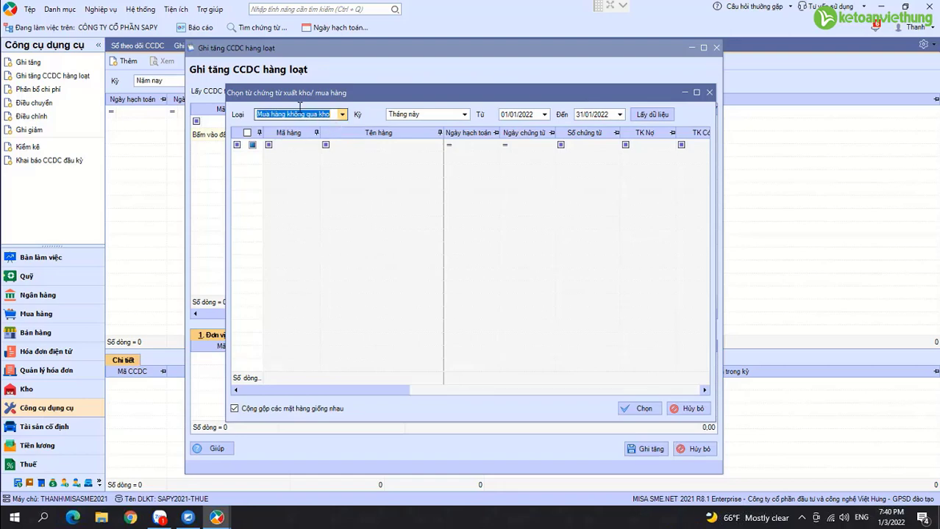
pyautogui.click(465, 115)
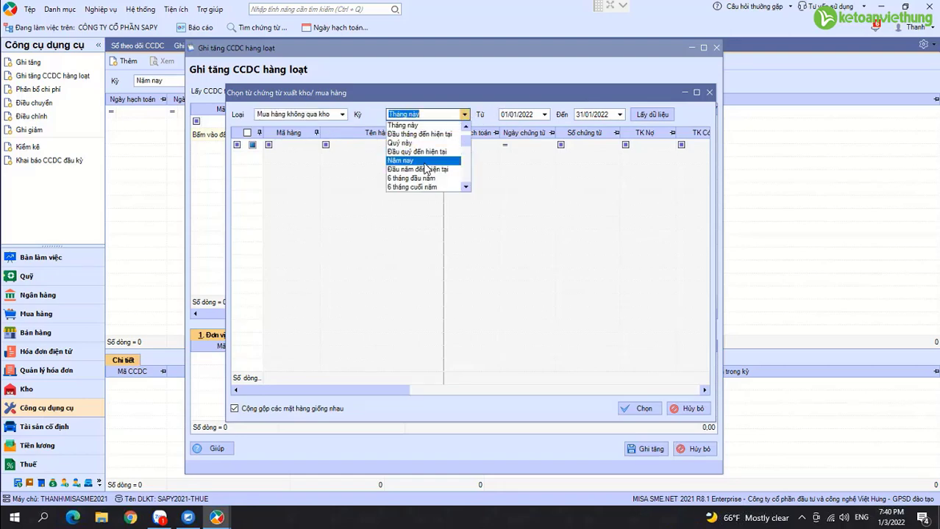
pyautogui.click(420, 158)
pyautogui.click(652, 117)
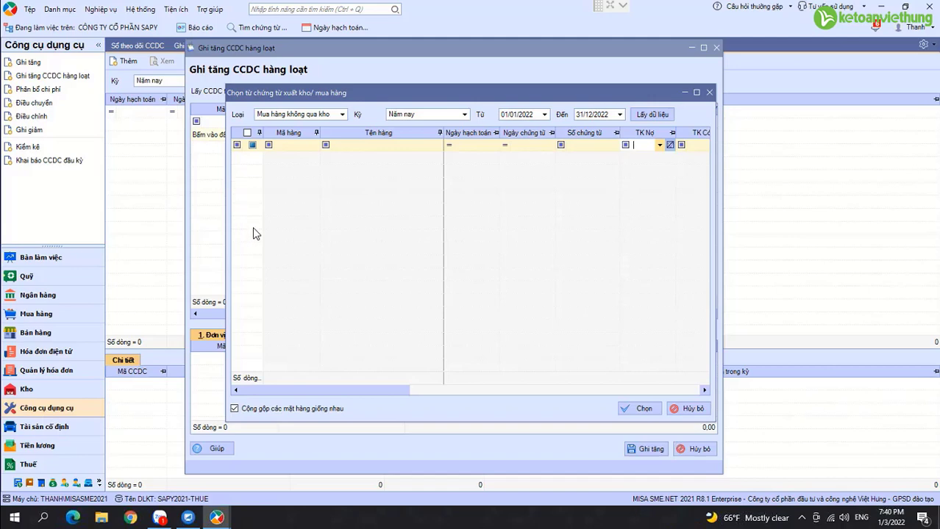
pyautogui.click(689, 409)
# Start a blank CCDC line and examine its allocation period, per-period amount and using-unit fields.
pyautogui.click(232, 136)
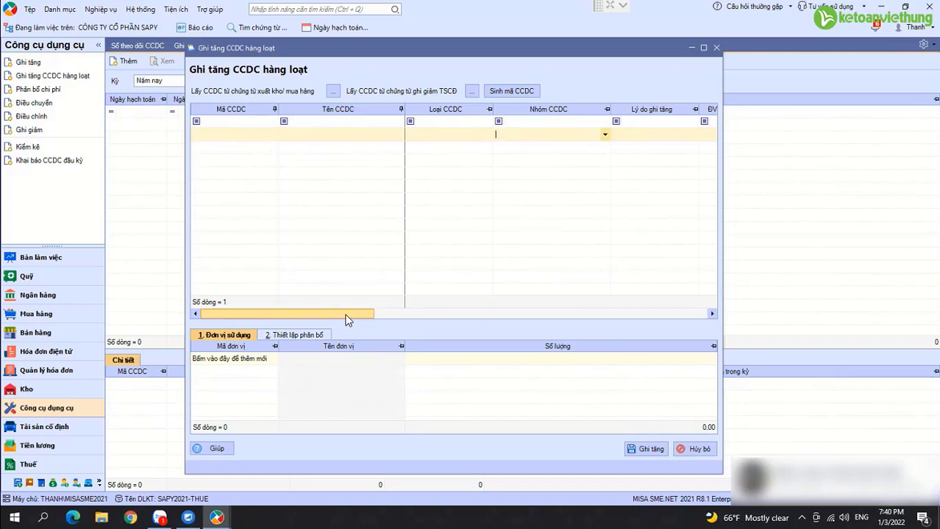
pyautogui.moveTo(340, 317); pyautogui.dragTo(629, 293)
pyautogui.click(623, 136)
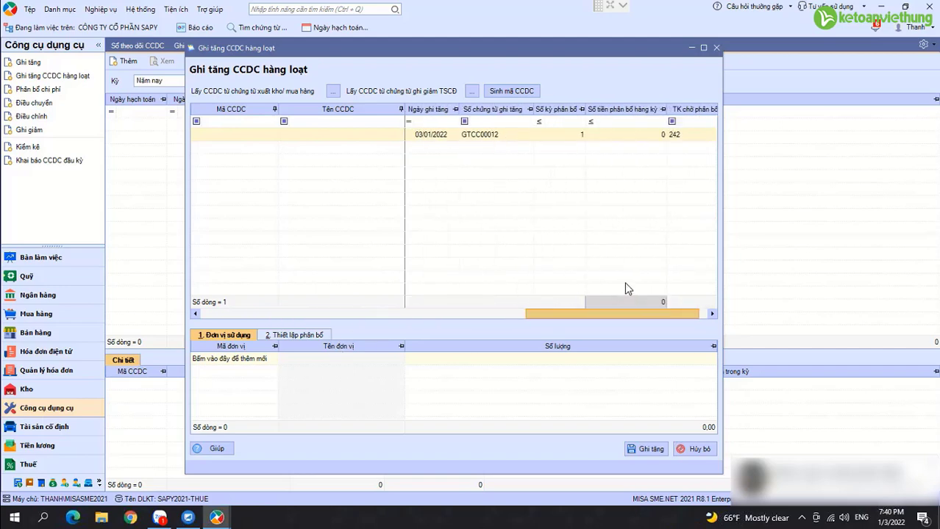
pyautogui.click(570, 137)
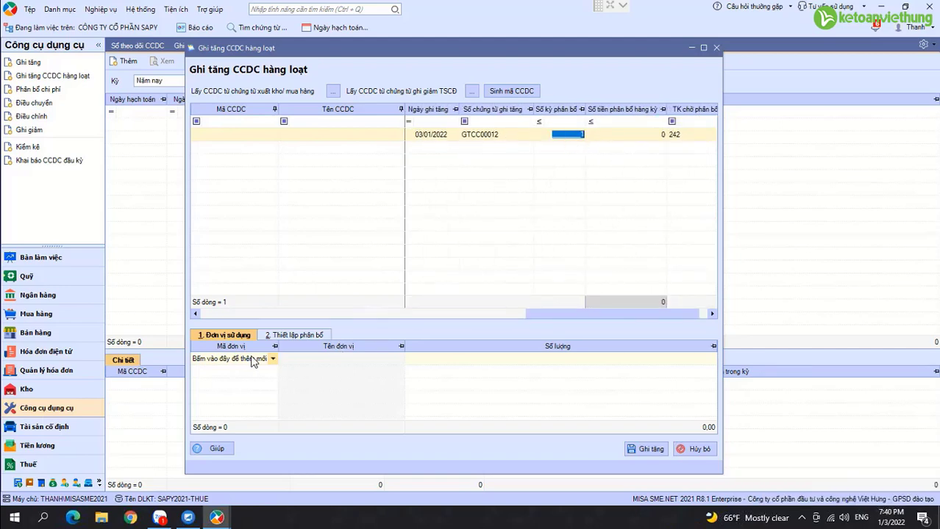
pyautogui.click(270, 360)
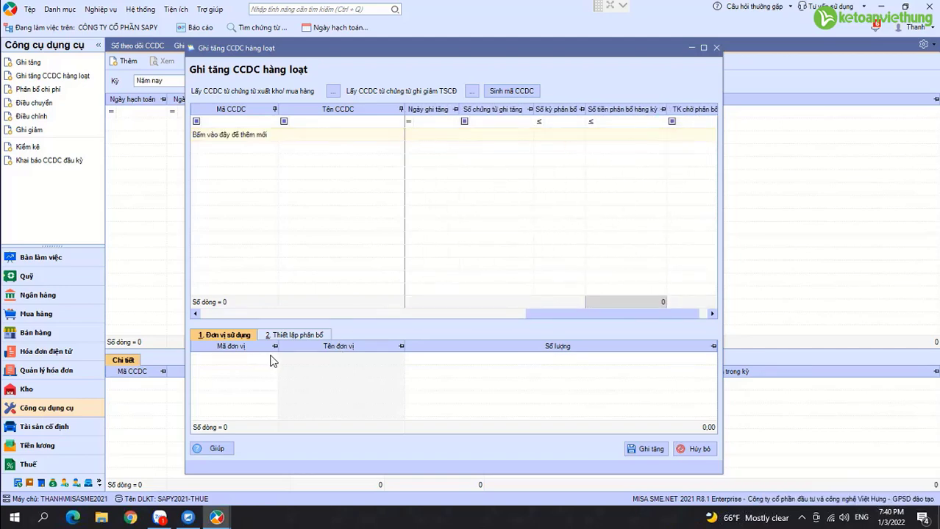
# Add a CCDC line with code ds, assign it to using unit BPVP and check its allocation expense account.
pyautogui.click(256, 134)
pyautogui.click(272, 359)
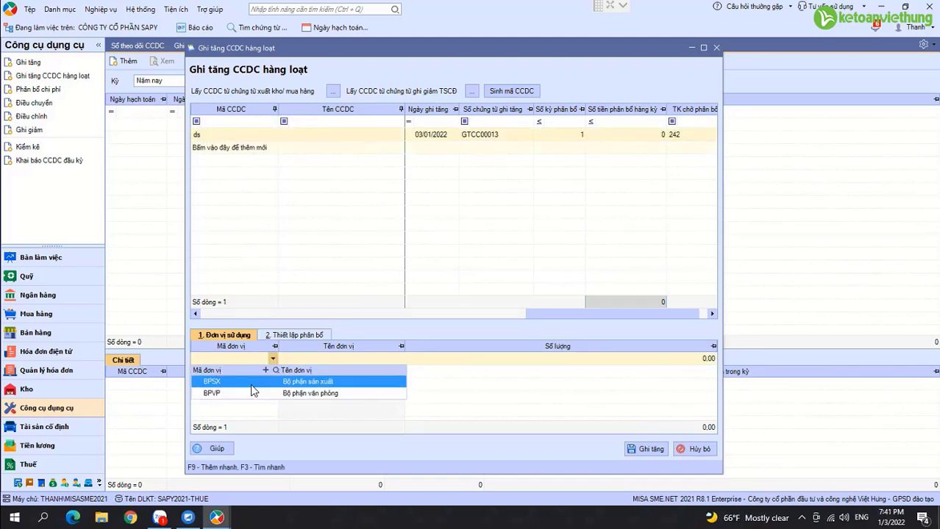
pyautogui.click(251, 392)
pyautogui.click(298, 335)
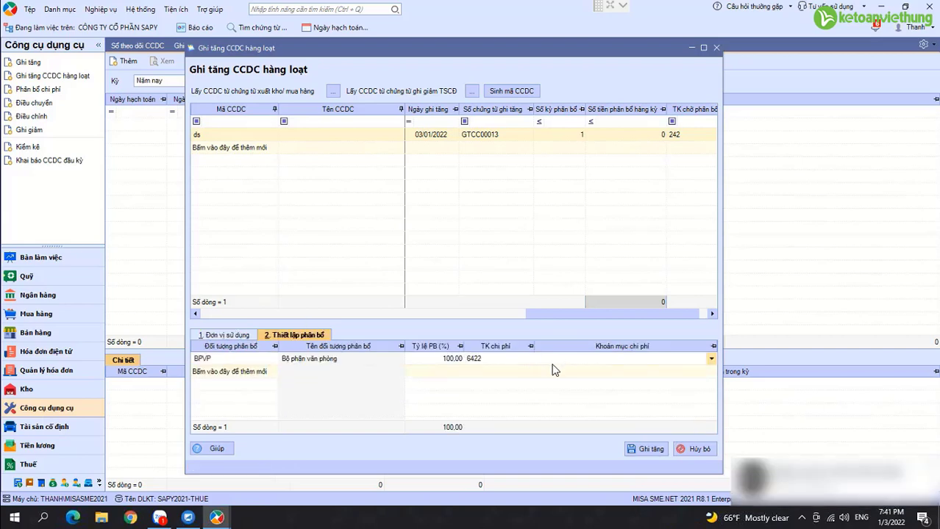
pyautogui.click(484, 358)
# Change the line's using unit to BPSX and set its allocation expense account to 154.
pyautogui.click(228, 336)
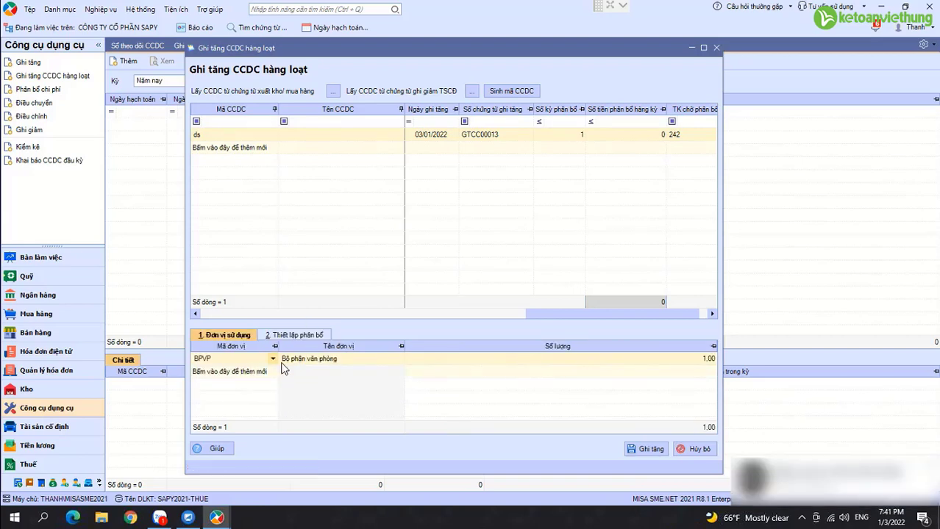
pyautogui.click(272, 359)
pyautogui.click(264, 383)
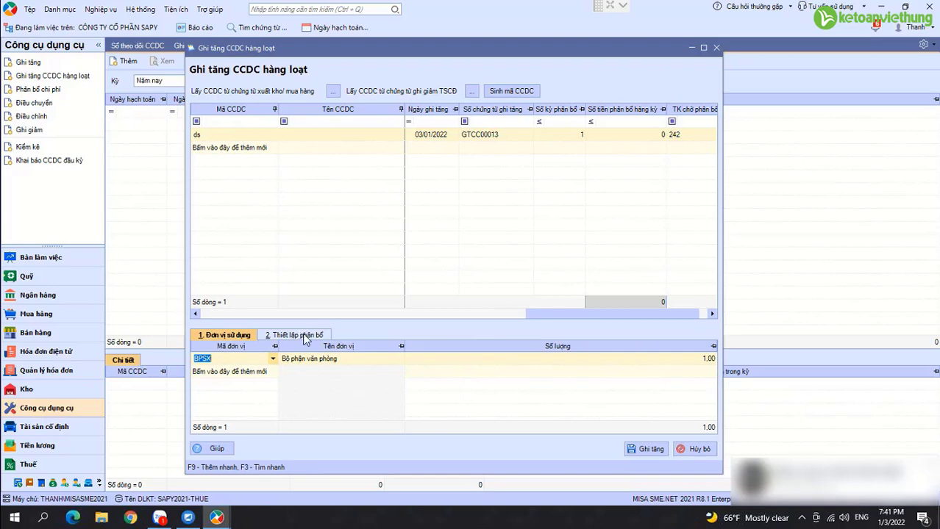
pyautogui.click(297, 335)
pyautogui.click(496, 360)
pyautogui.click(500, 359)
pyautogui.write('154')
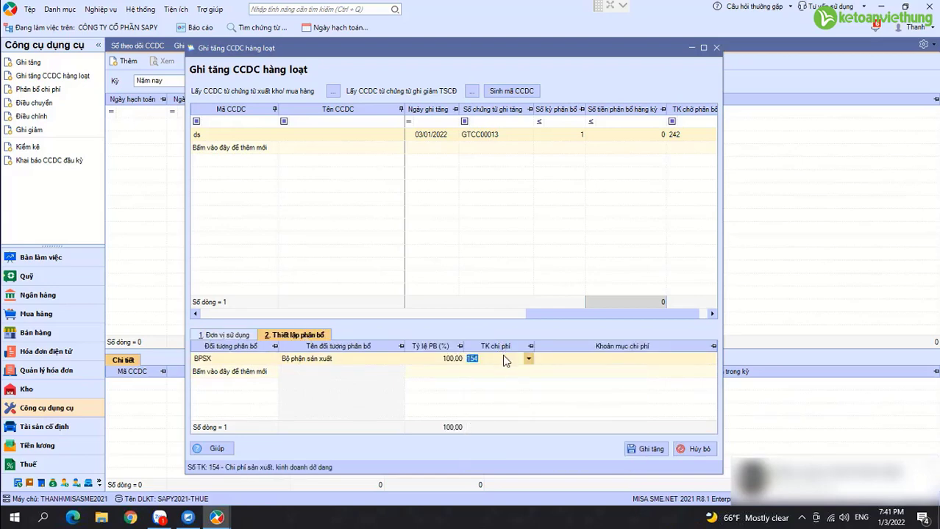
# Set the allocation line's cost item (Khoản mục chi phí) to SXC.DCSX.
pyautogui.press('Tab')
pyautogui.write('SXC')
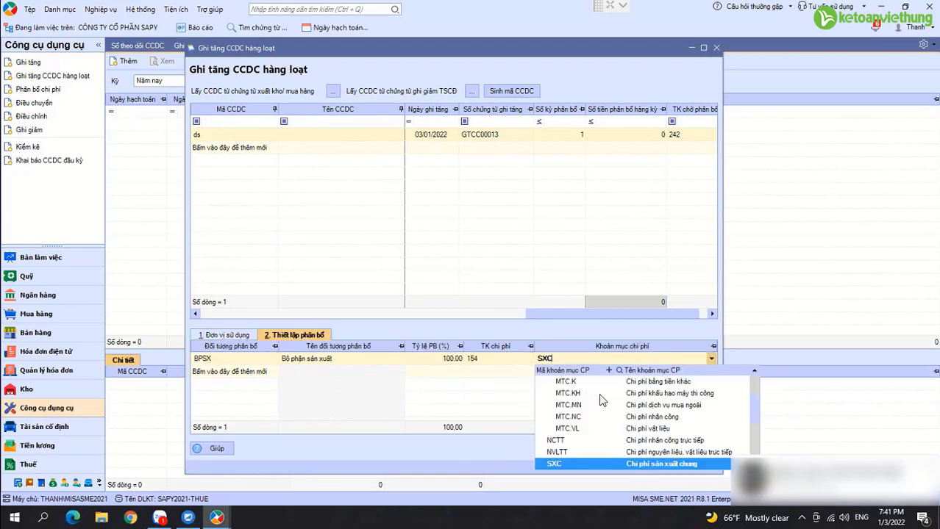
pyautogui.scroll(-2, 573, 455)
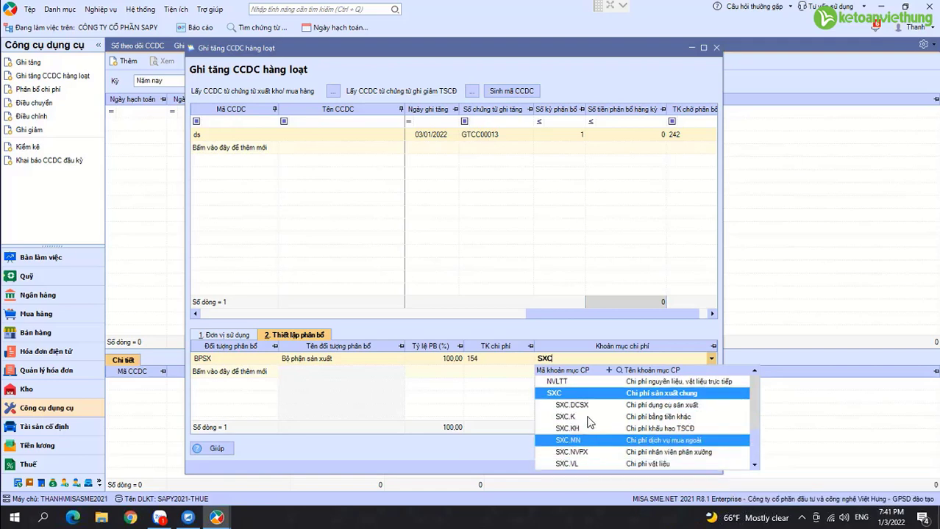
pyautogui.click(571, 405)
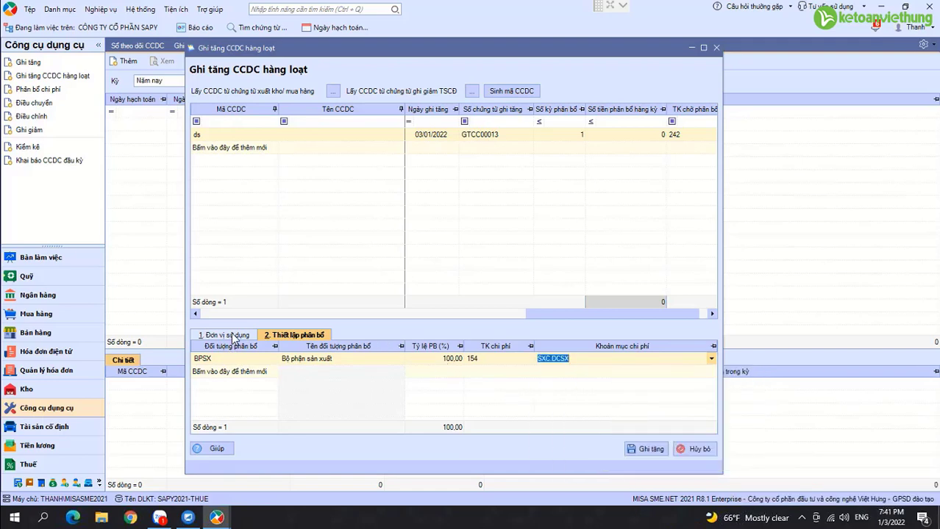
# Cancel the bulk CCDC increase and discard the entered data.
pyautogui.click(647, 450)
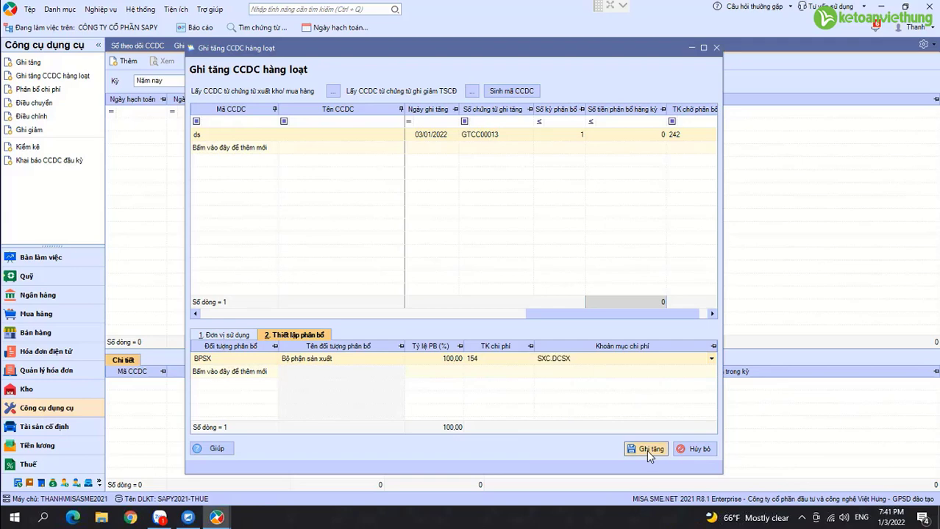
pyautogui.click(699, 450)
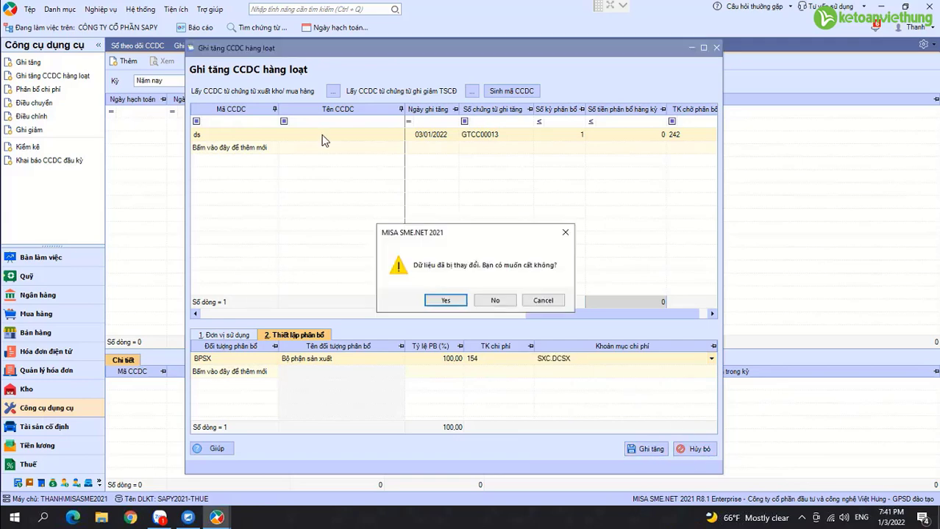
pyautogui.click(493, 300)
# List the recorded CCDC increases (Ghi tăng) with the start date set to 01/01/2021.
pyautogui.click(188, 46)
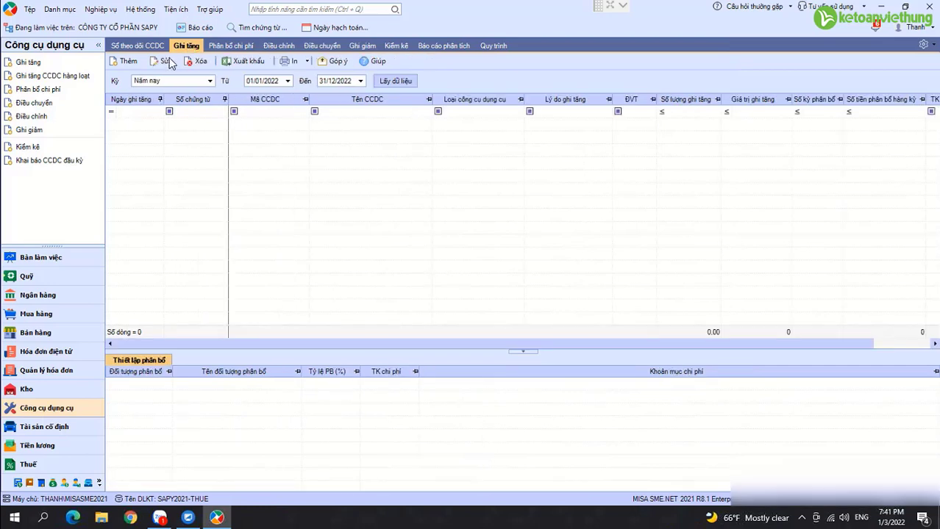
pyautogui.click(285, 83)
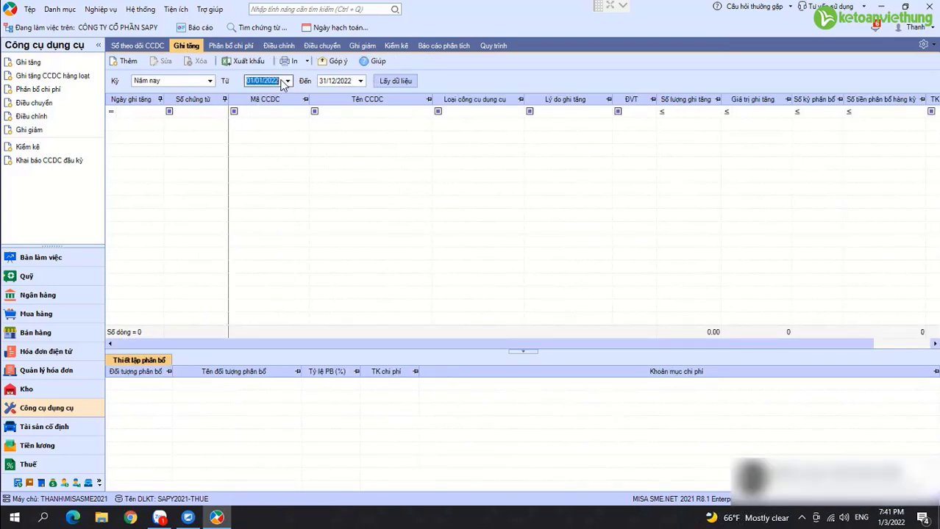
pyautogui.write('2021')
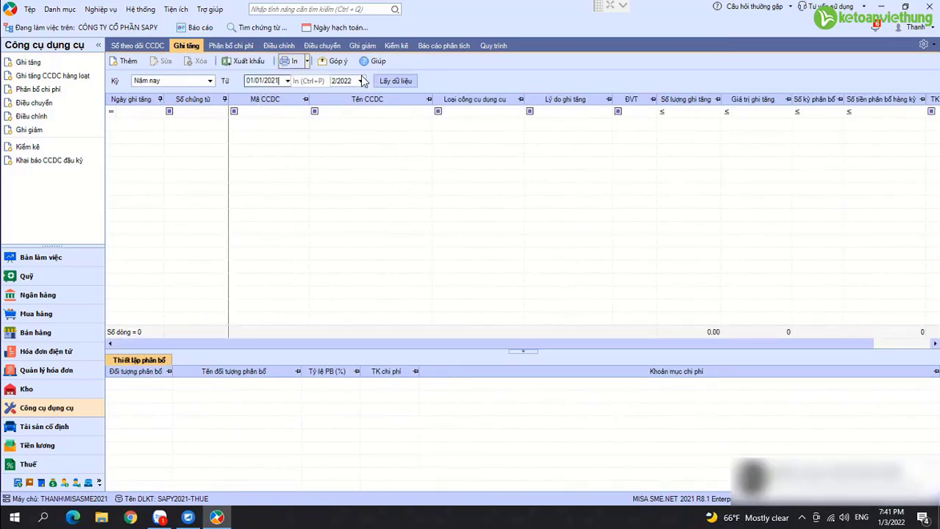
pyautogui.click(397, 81)
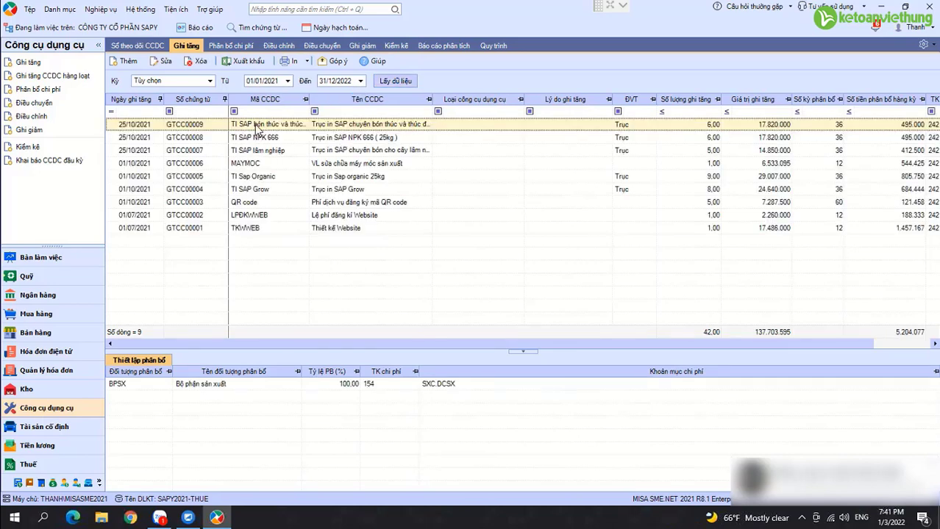
# Open the CCDC increase record GTCC00009 to review its details and using unit, and save it.
pyautogui.doubleClick(258, 124)
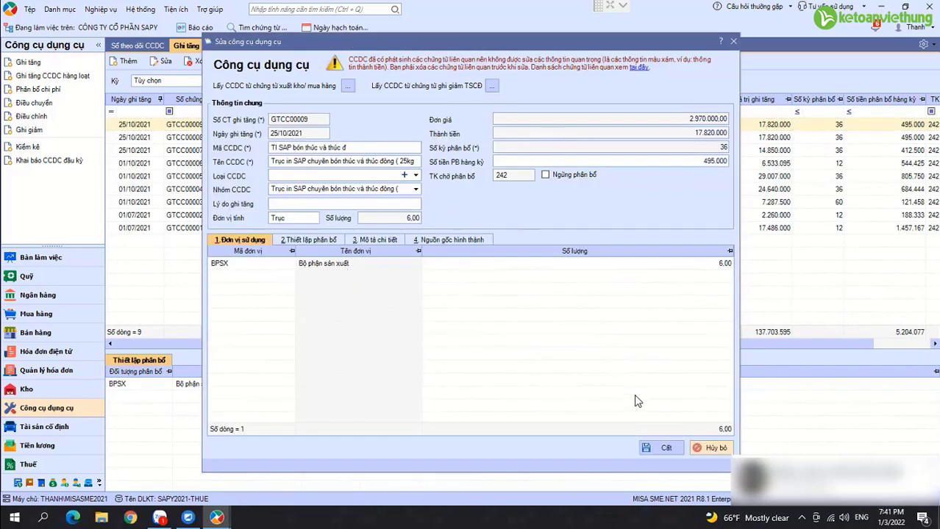
pyautogui.click(662, 448)
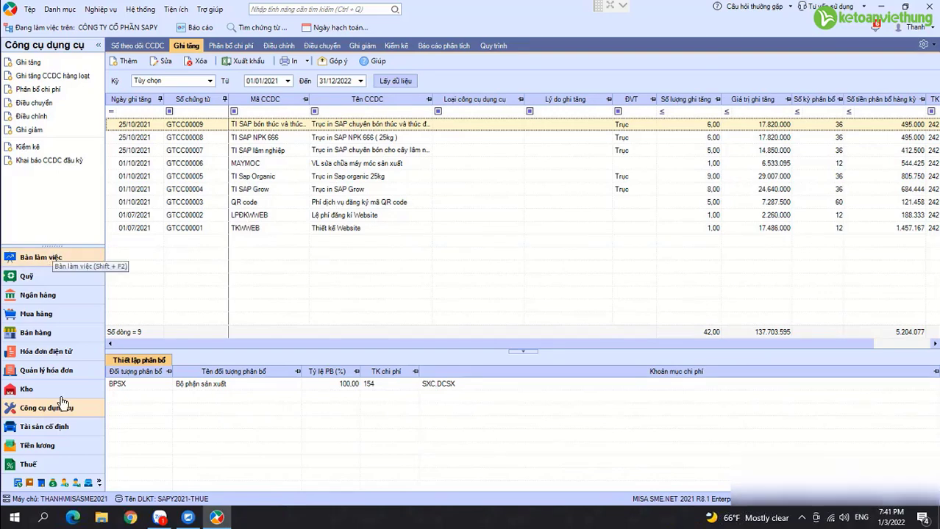
# Start a new fixed asset increase (Ghi tăng) and set its asset type to Máy móc, thiết bị.
pyautogui.click(56, 431)
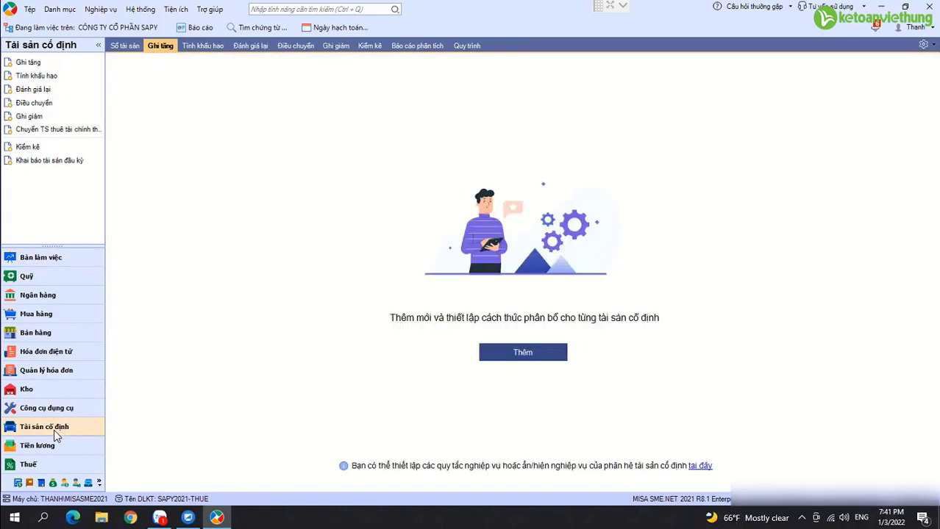
pyautogui.click(49, 65)
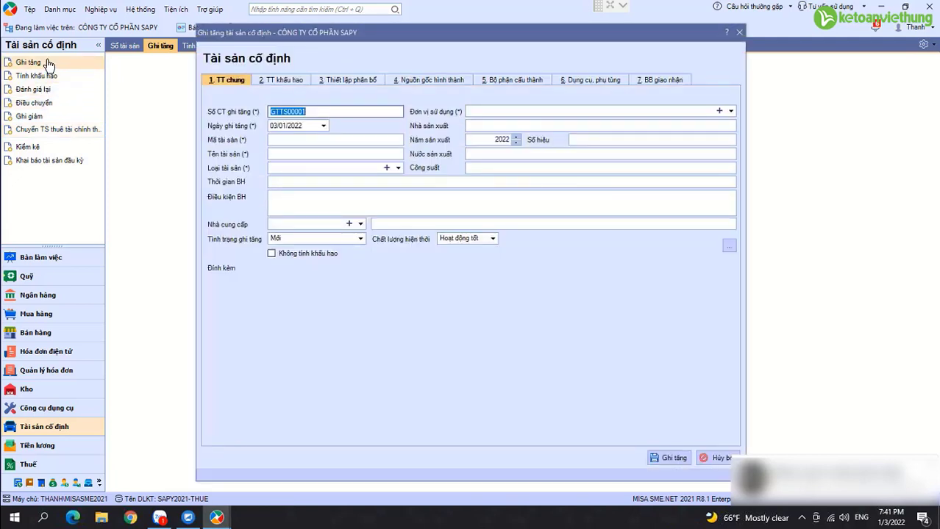
pyautogui.click(298, 140)
pyautogui.click(284, 169)
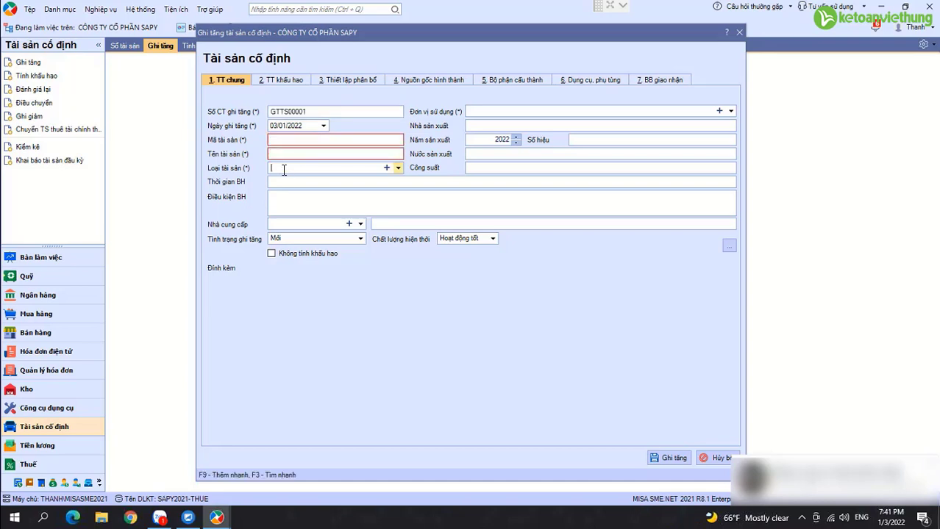
pyautogui.click(287, 155)
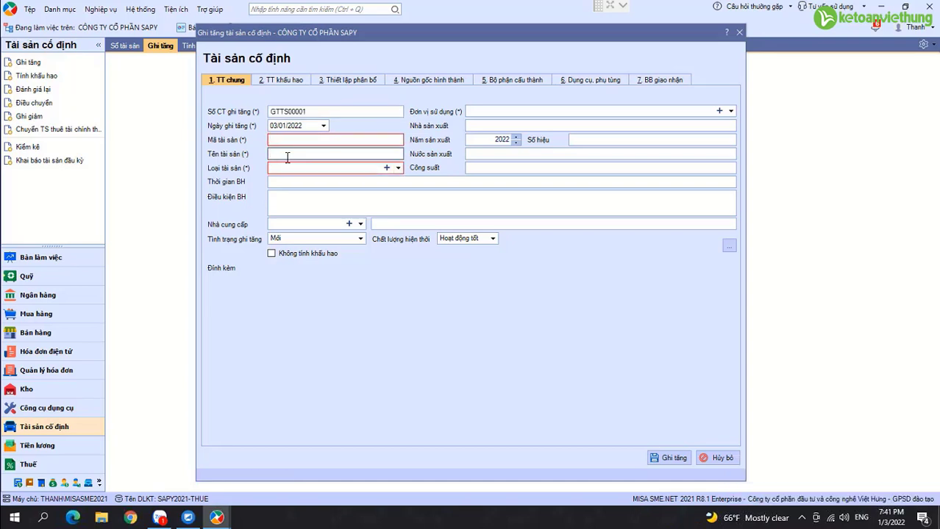
pyautogui.click(397, 167)
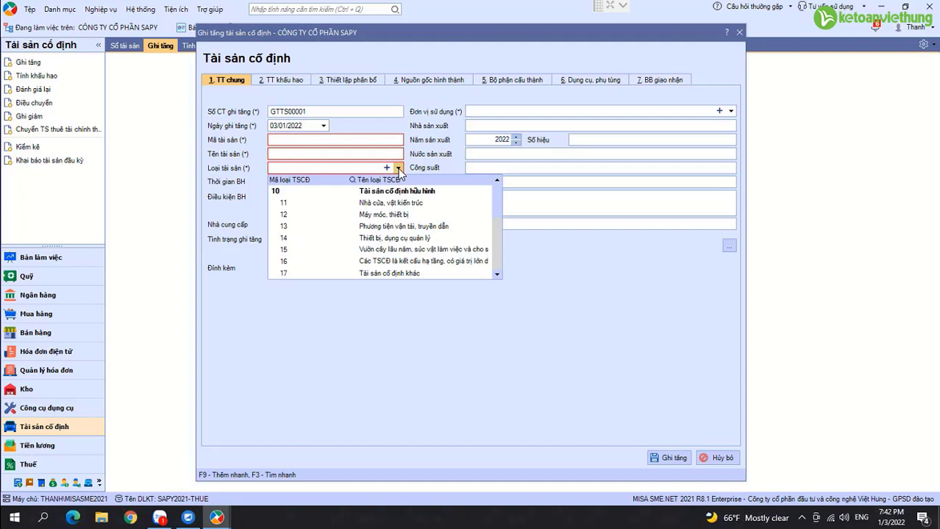
pyautogui.click(382, 218)
# Review the asset's depreciation information and set the usage time unit (Thời gian sử dụng) to Tháng.
pyautogui.click(286, 79)
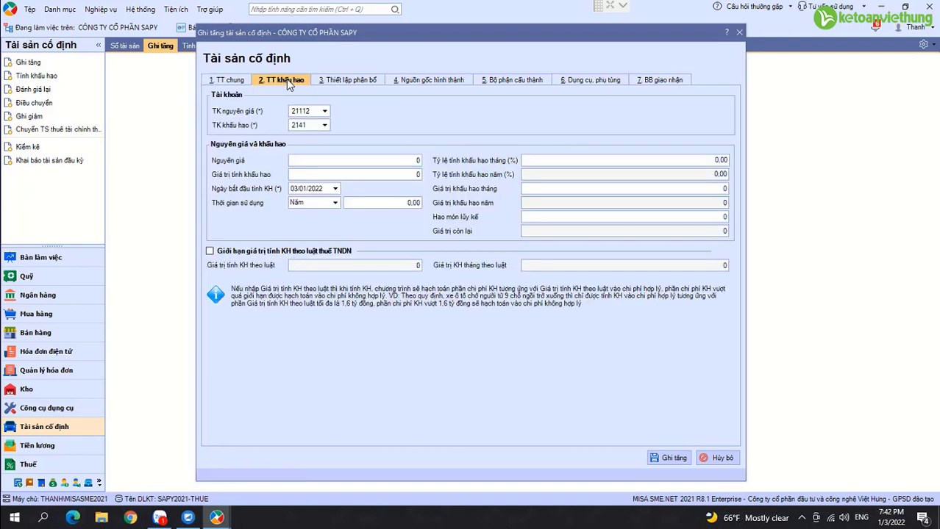
pyautogui.click(301, 112)
pyautogui.click(449, 79)
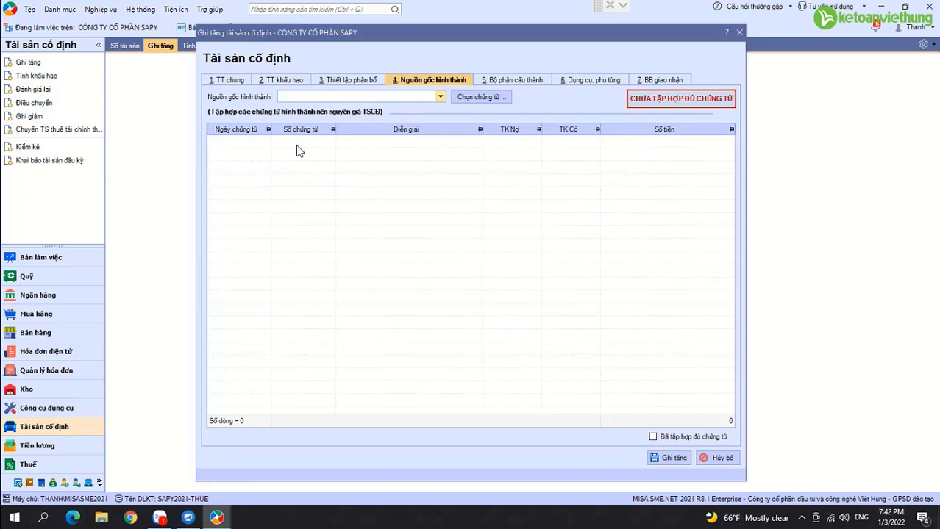
pyautogui.click(268, 80)
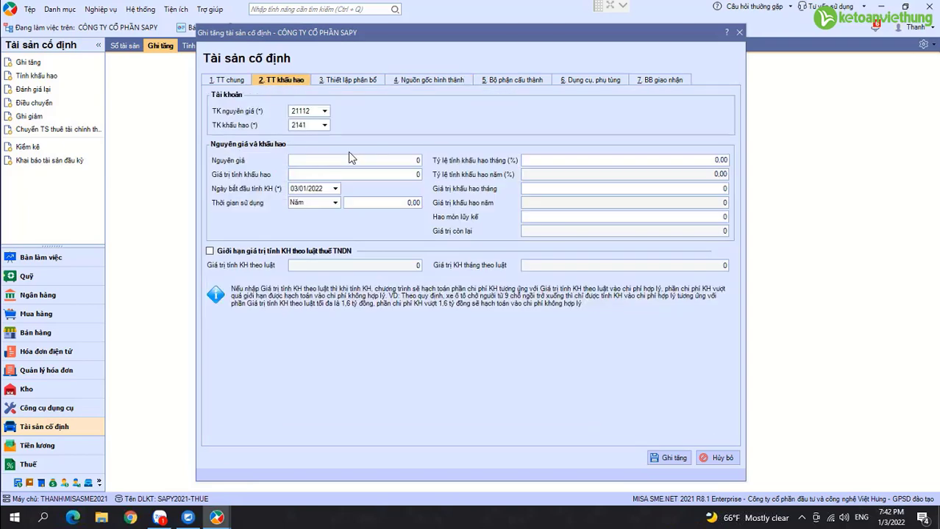
pyautogui.click(383, 175)
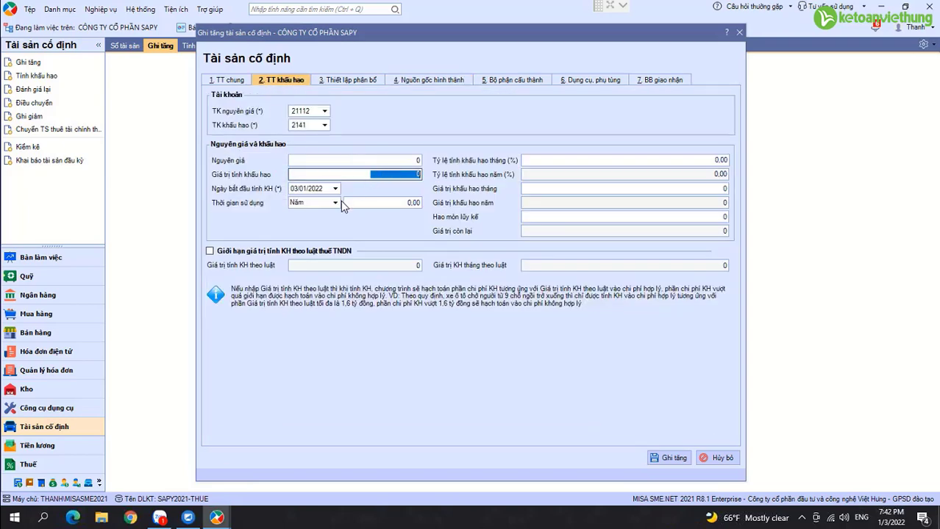
pyautogui.click(335, 209)
pyautogui.click(405, 203)
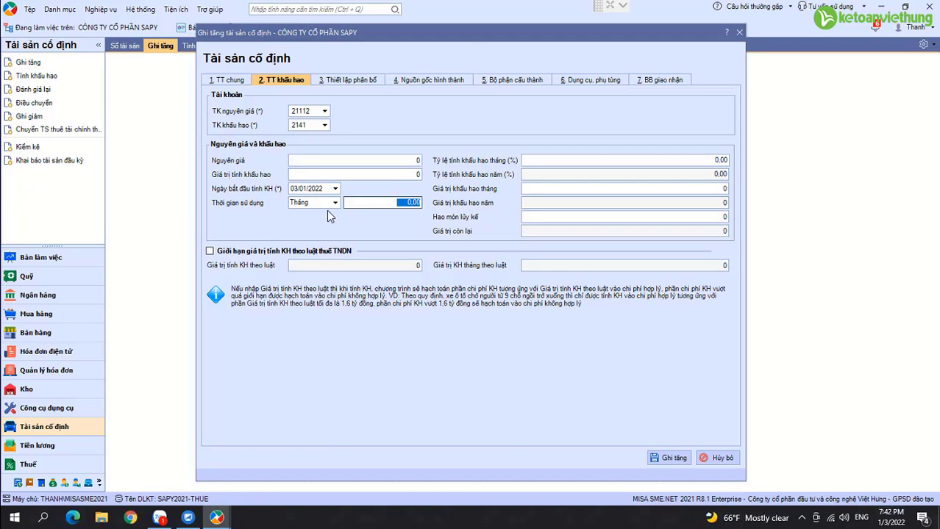
# Check the available allocation objects and set the asset's using unit (Đơn vị sử dụng) to BPSX, Bộ phận sản xuất.
pyautogui.click(346, 78)
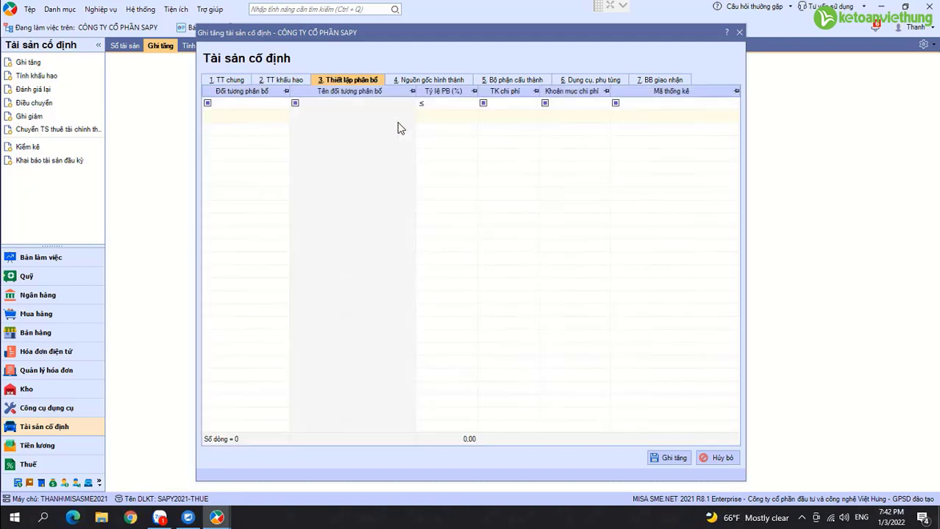
pyautogui.click(278, 123)
pyautogui.click(283, 116)
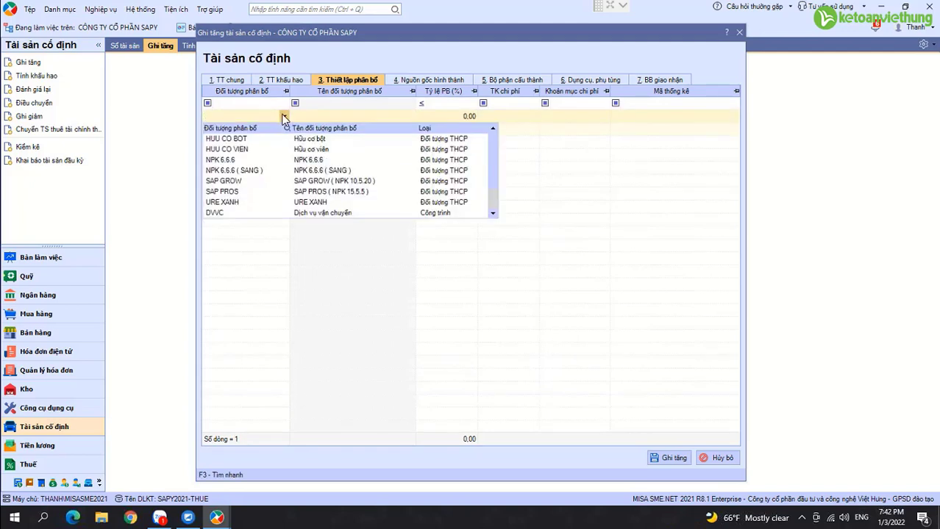
pyautogui.click(228, 84)
pyautogui.click(228, 82)
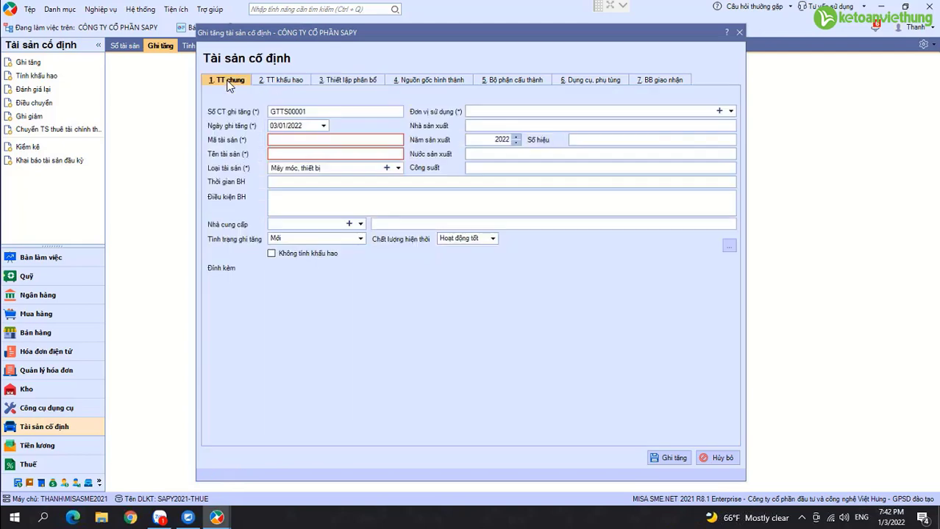
pyautogui.click(730, 111)
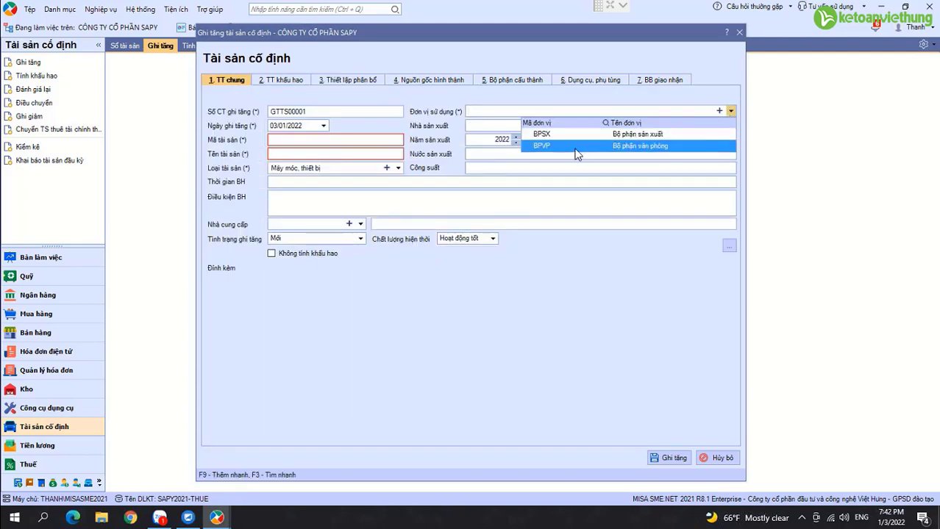
pyautogui.click(548, 135)
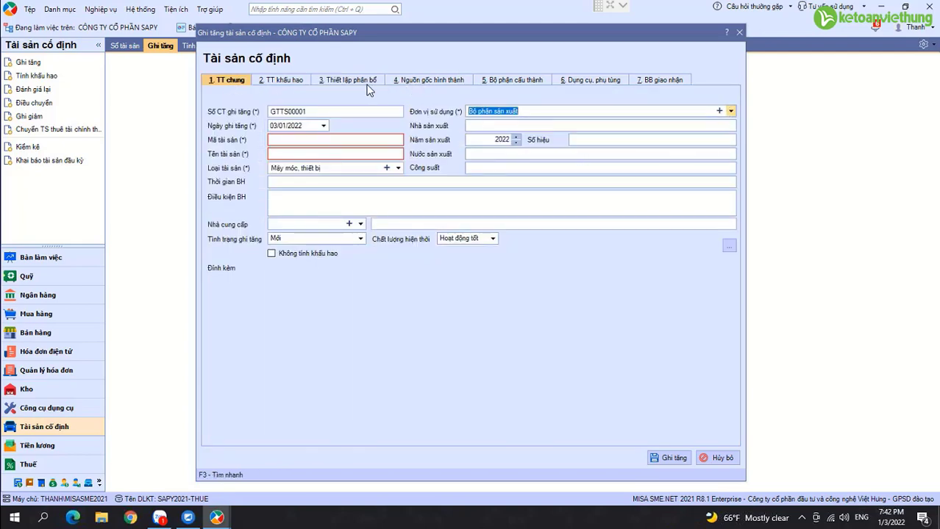
# Set the BPSX allocation line's expense account to 154 and its cost item to SXC.KH.
pyautogui.click(360, 84)
pyautogui.click(533, 117)
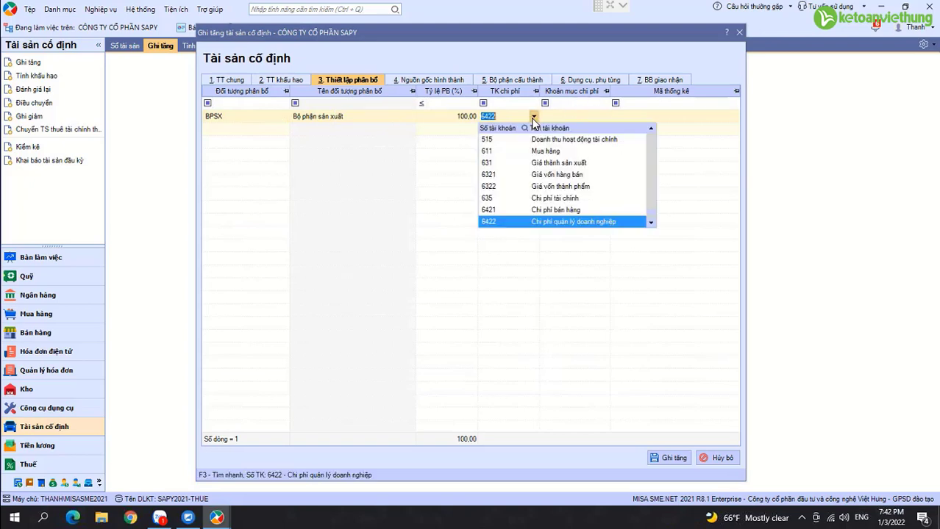
pyautogui.write('154')
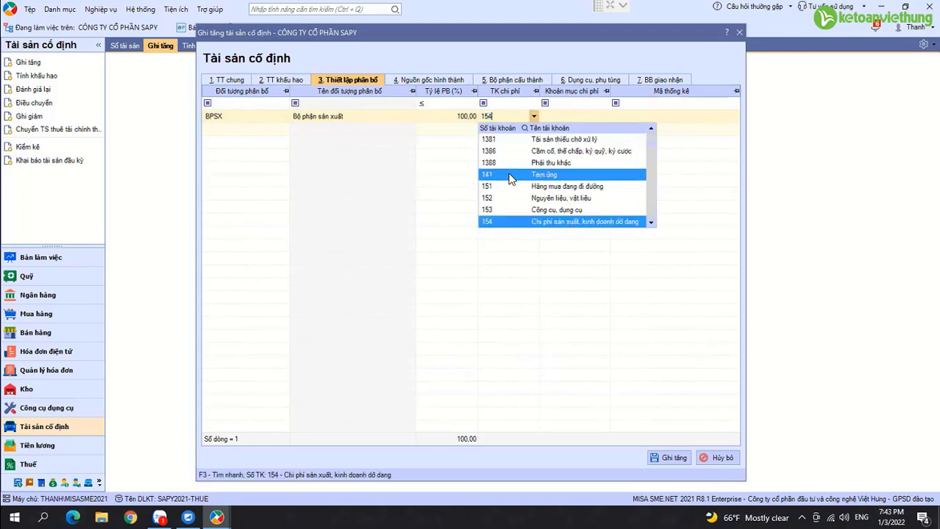
pyautogui.press('Tab')
pyautogui.write('SXC')
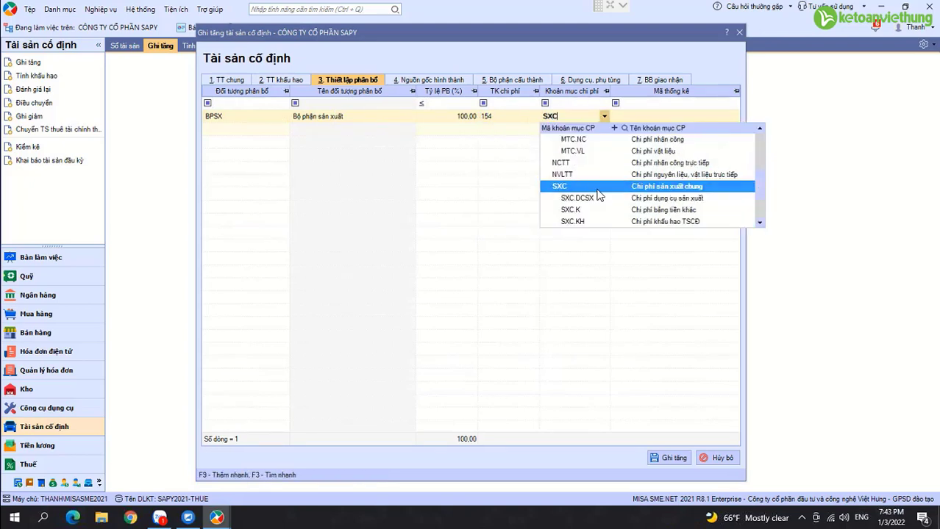
pyautogui.scroll(-1, 598, 195)
pyautogui.click(581, 186)
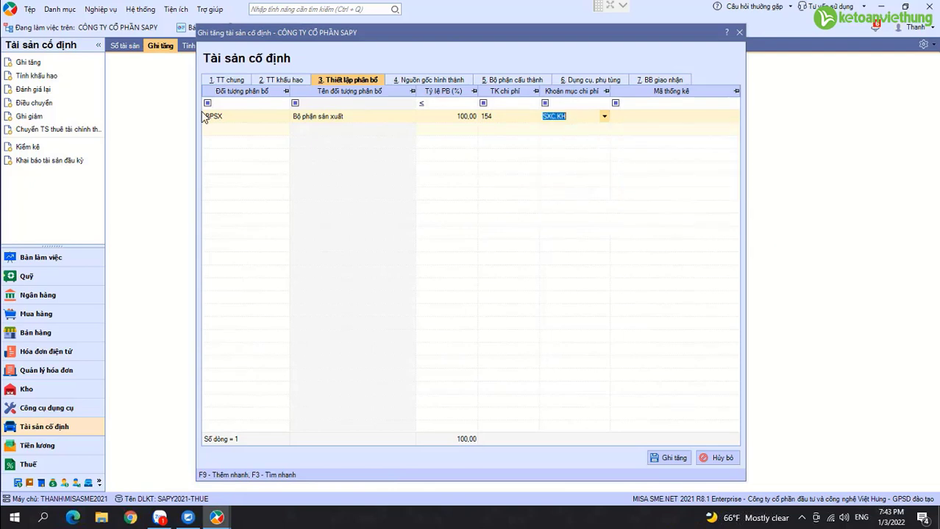
# Change the asset's using unit to BPVP, Bộ phận văn phòng, and check the resulting allocation line.
pyautogui.click(227, 80)
pyautogui.click(730, 111)
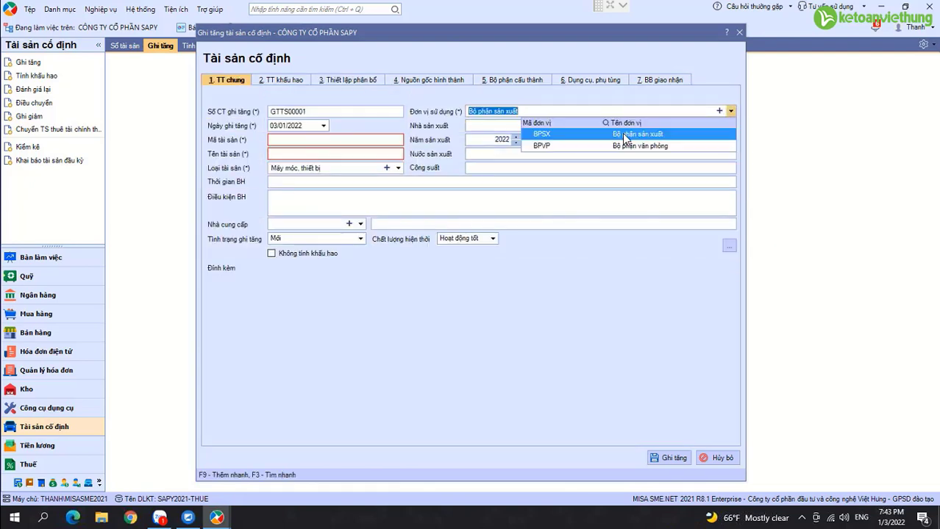
pyautogui.click(537, 146)
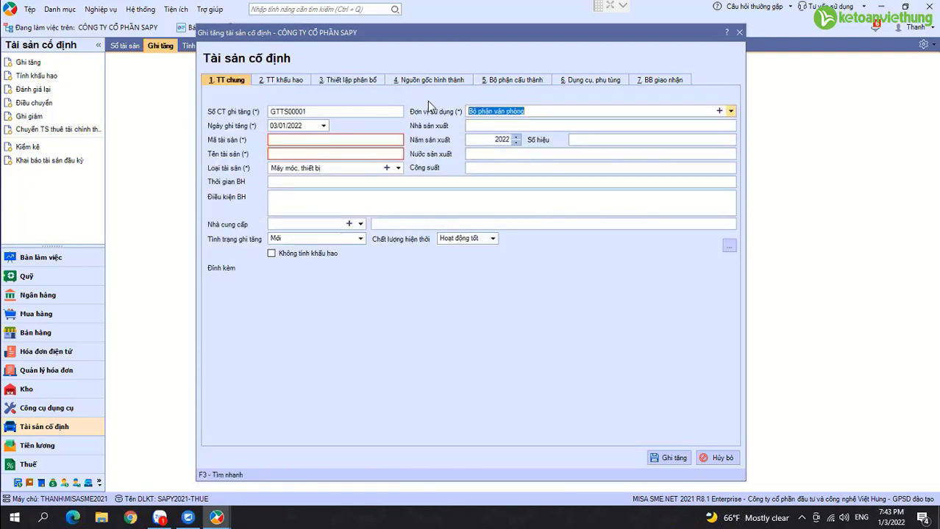
pyautogui.click(353, 81)
pyautogui.click(515, 116)
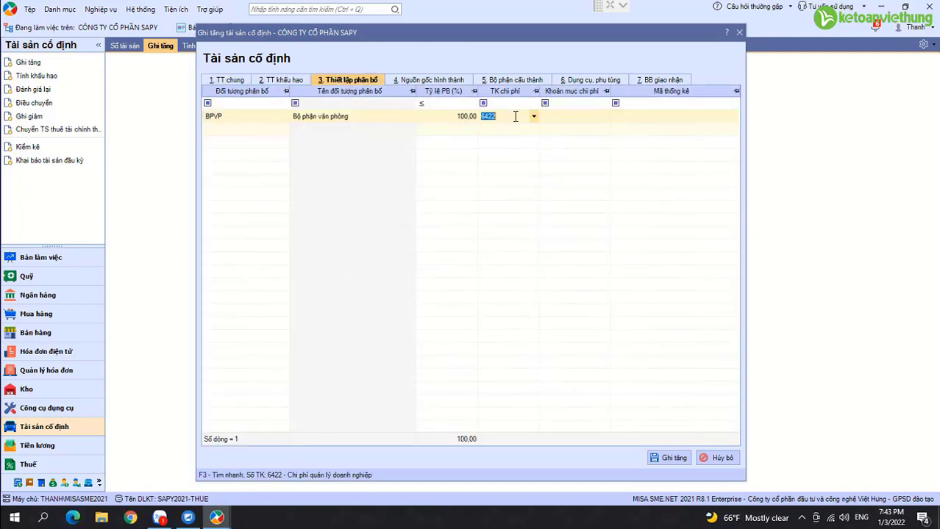
pyautogui.click(588, 122)
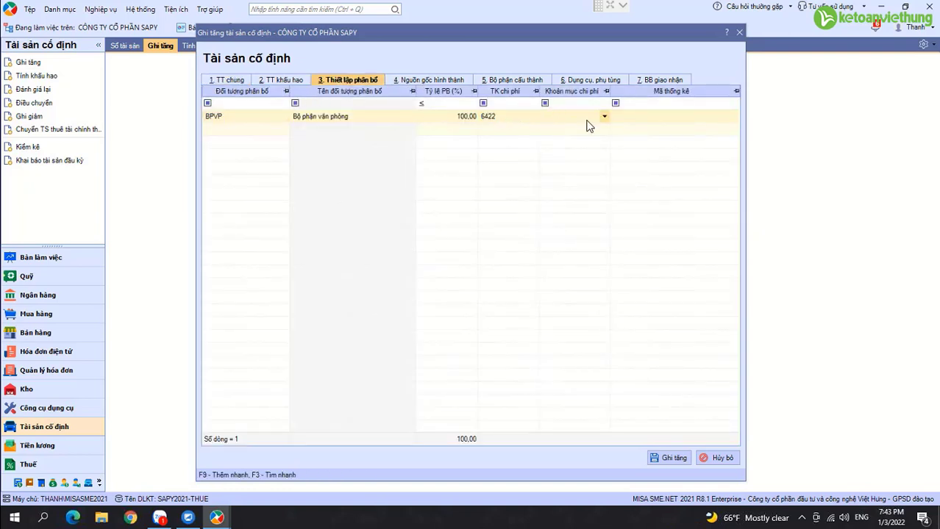
# Look up the asset's source vouchers of all types for the period Năm nay, and close the voucher selection.
pyautogui.click(434, 80)
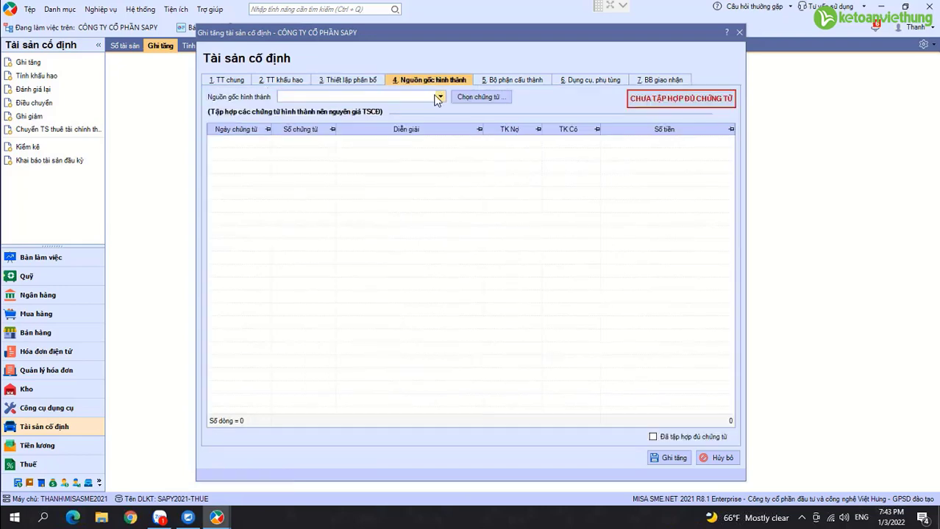
pyautogui.click(480, 96)
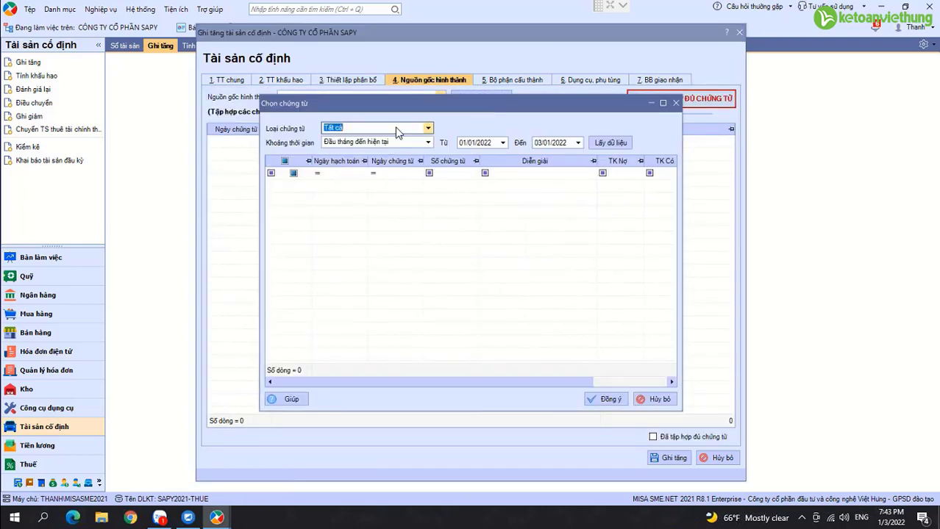
pyautogui.click(428, 143)
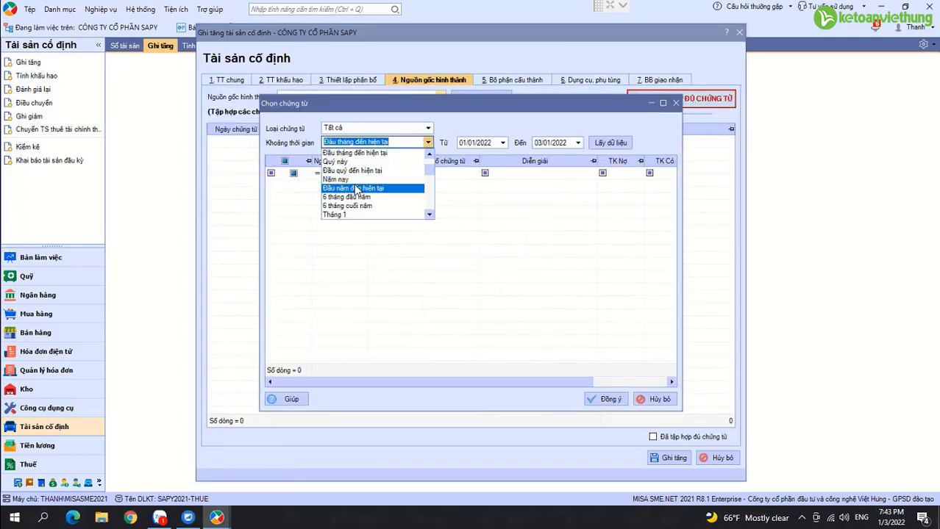
pyautogui.click(356, 189)
pyautogui.click(428, 143)
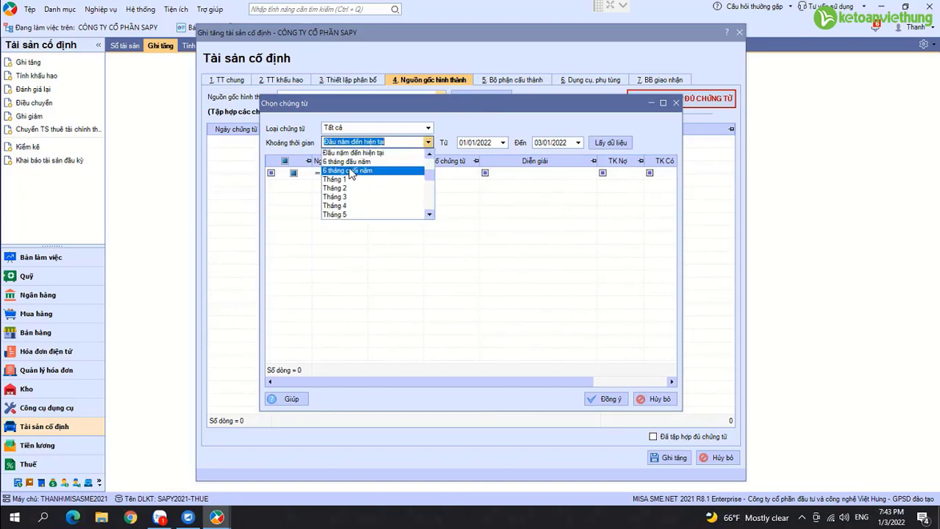
pyautogui.scroll(3, 354, 198)
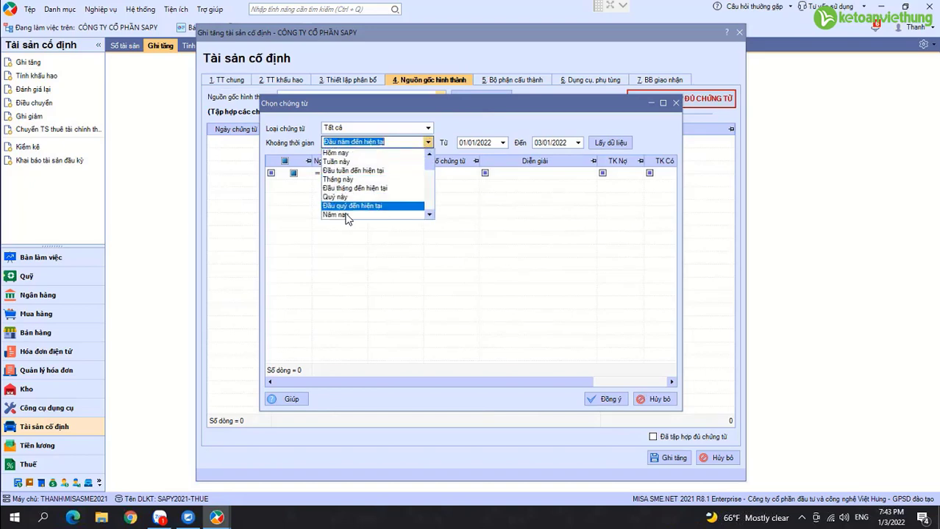
pyautogui.click(353, 214)
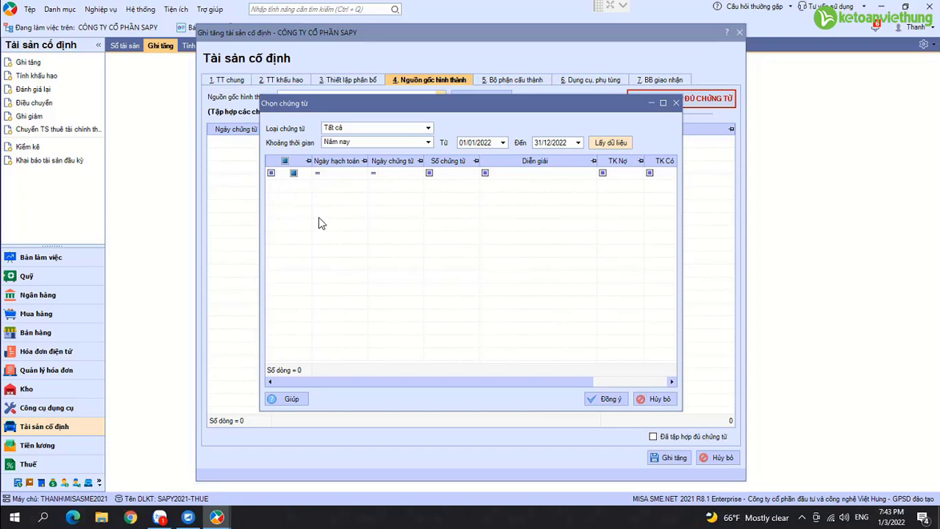
pyautogui.click(653, 399)
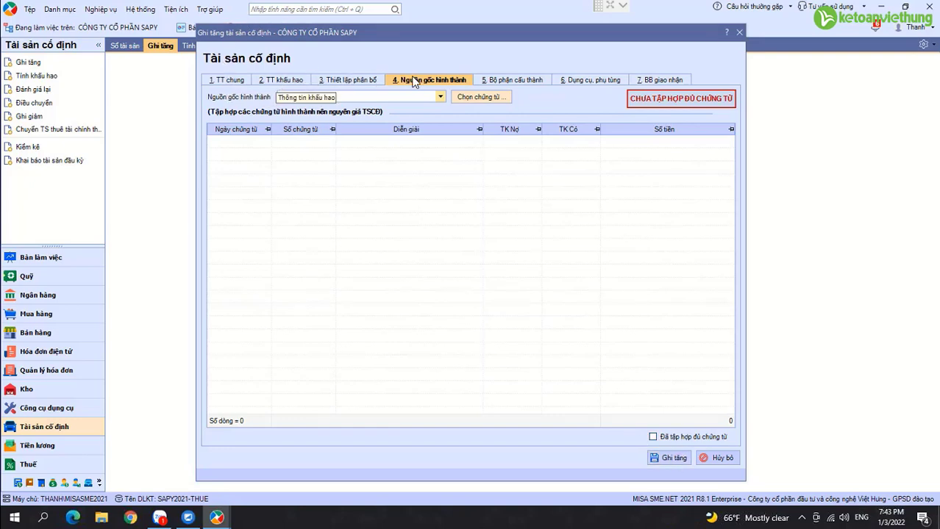
# Cancel the new fixed asset entry after a last look through its information, and go to the purchasing module (Mua hàng).
pyautogui.click(338, 80)
pyautogui.click(283, 81)
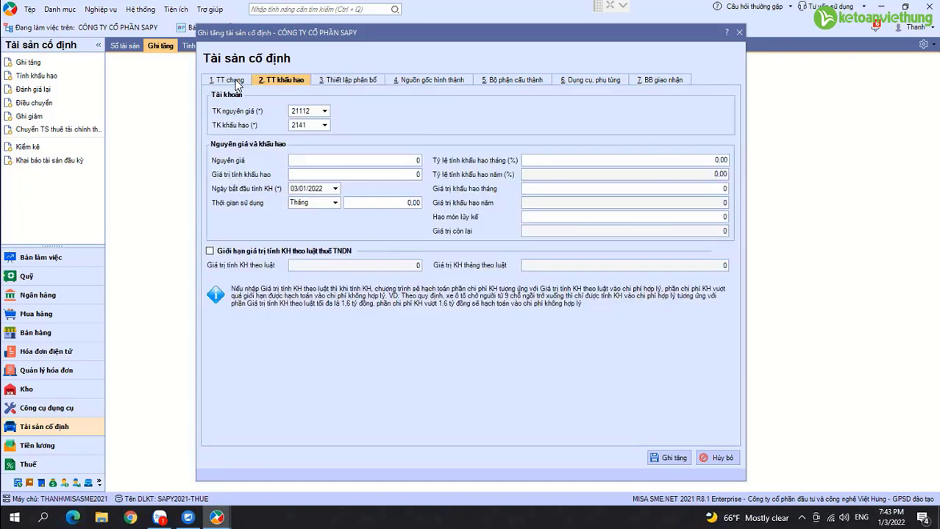
pyautogui.click(228, 80)
pyautogui.click(717, 458)
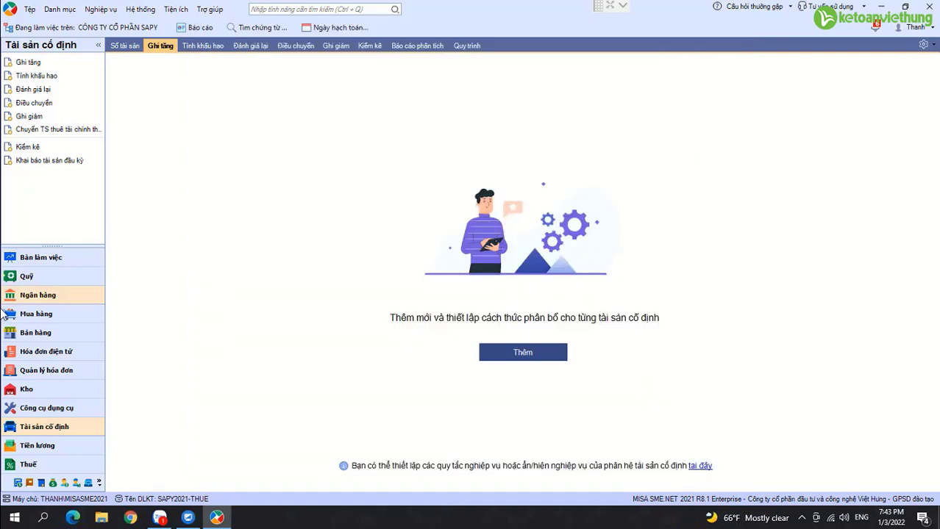
pyautogui.click(66, 319)
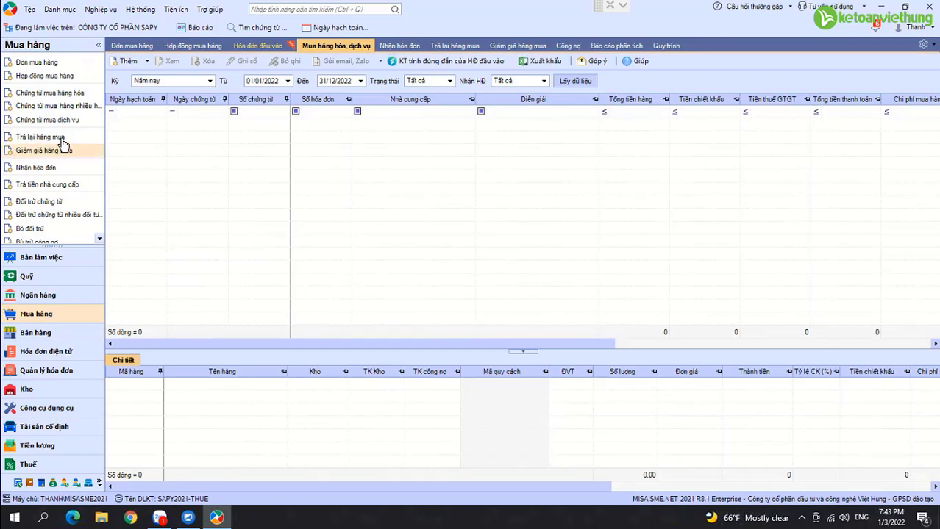
# Start a cash-paid service purchase voucher (Chứng từ mua dịch vụ) and add a detail line with expense account 6422.
pyautogui.click(80, 121)
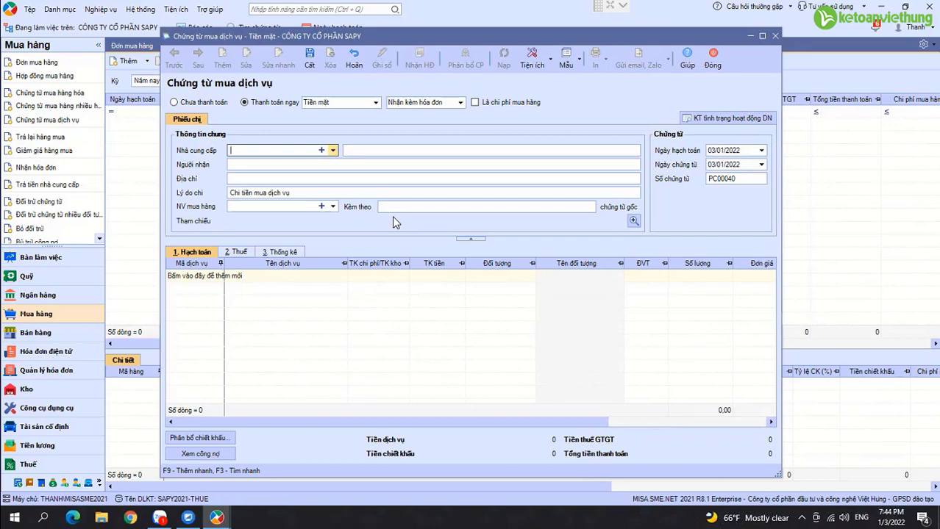
pyautogui.click(216, 276)
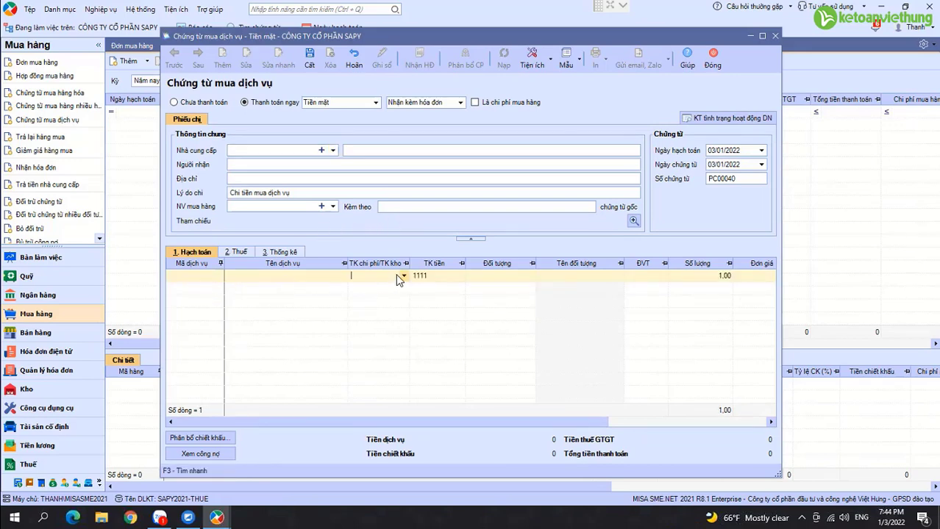
pyautogui.click(725, 276)
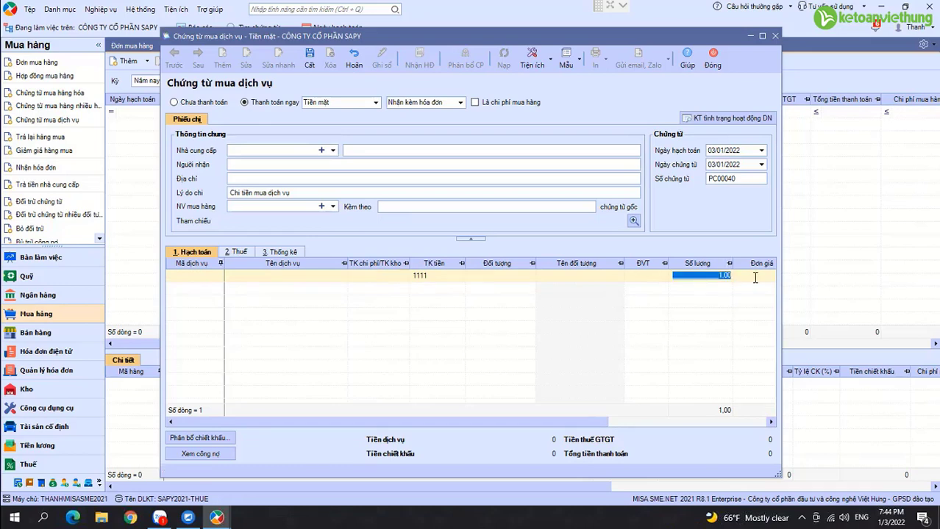
pyautogui.click(754, 277)
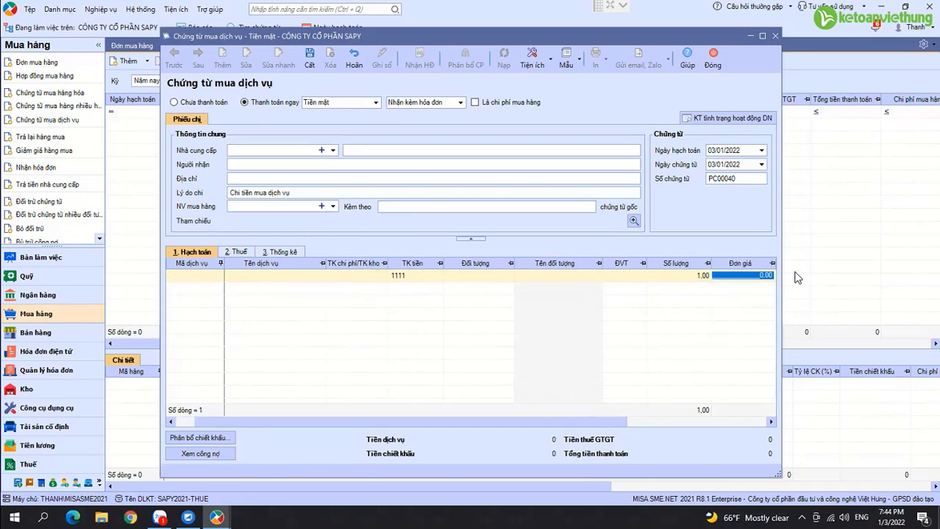
pyautogui.click(210, 278)
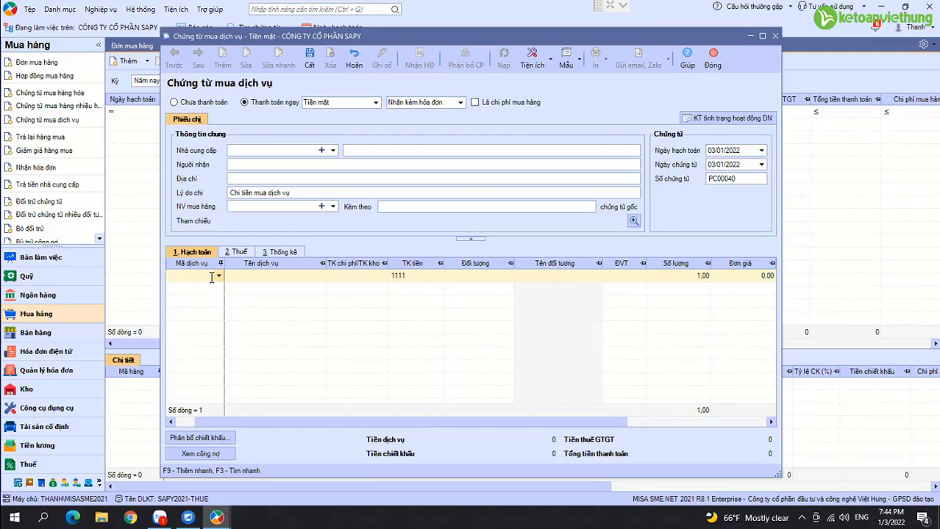
pyautogui.click(230, 278)
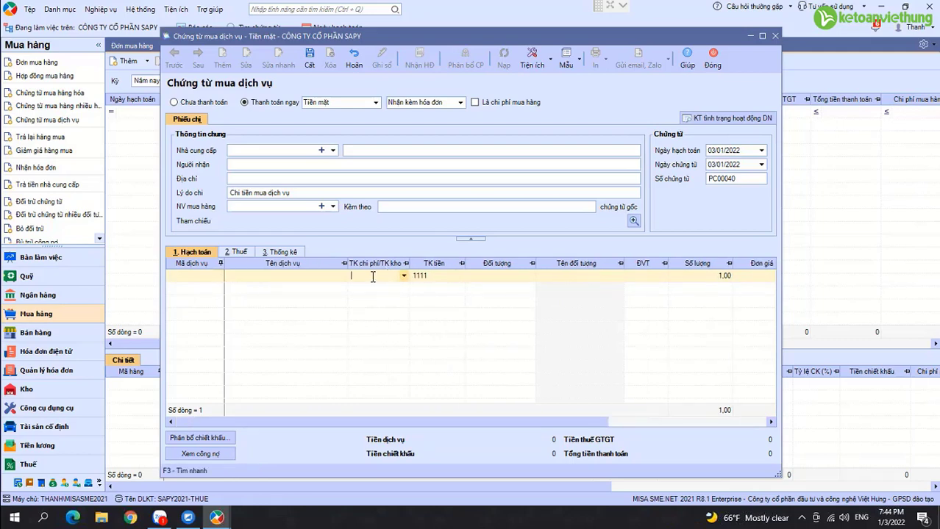
pyautogui.click(403, 276)
pyautogui.click(412, 310)
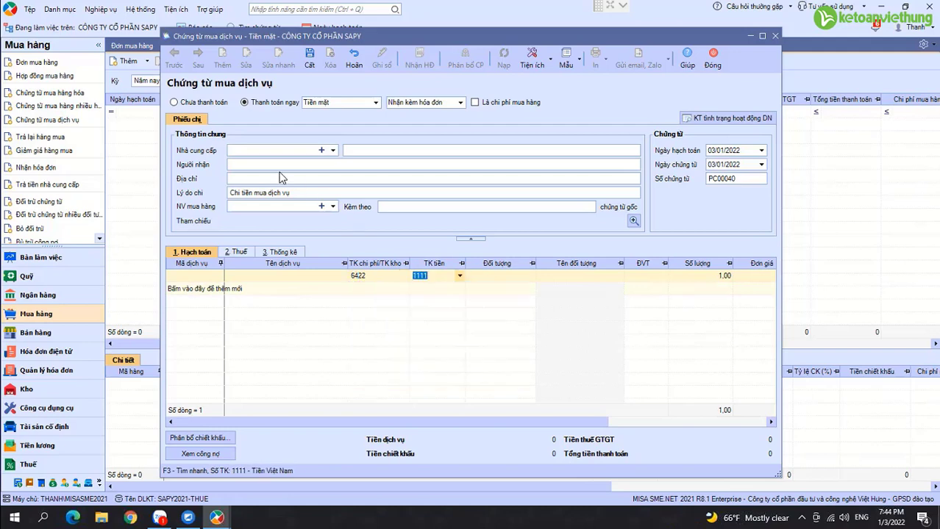
# Look over the service voucher's supplier, payment reason and tax details, and close it without saving.
pyautogui.click(250, 151)
pyautogui.click(250, 193)
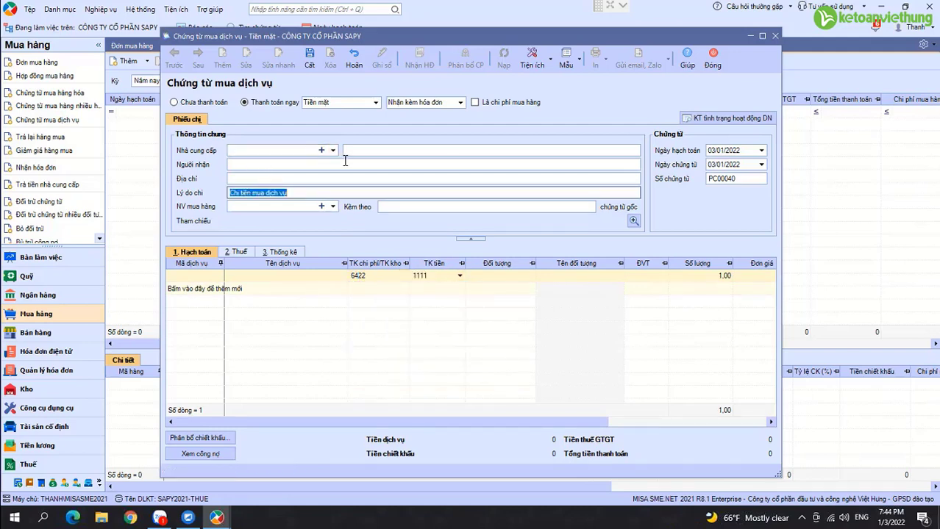
pyautogui.click(238, 252)
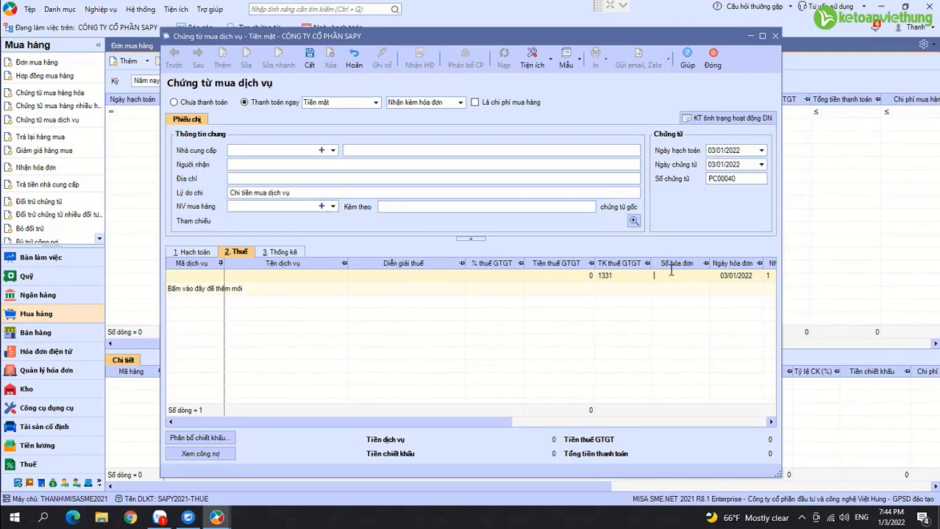
pyautogui.click(718, 64)
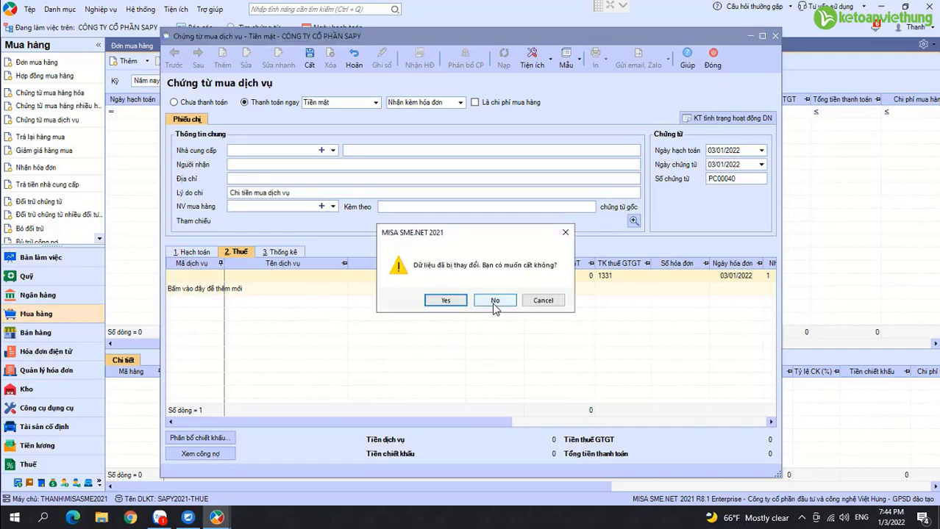
pyautogui.click(495, 304)
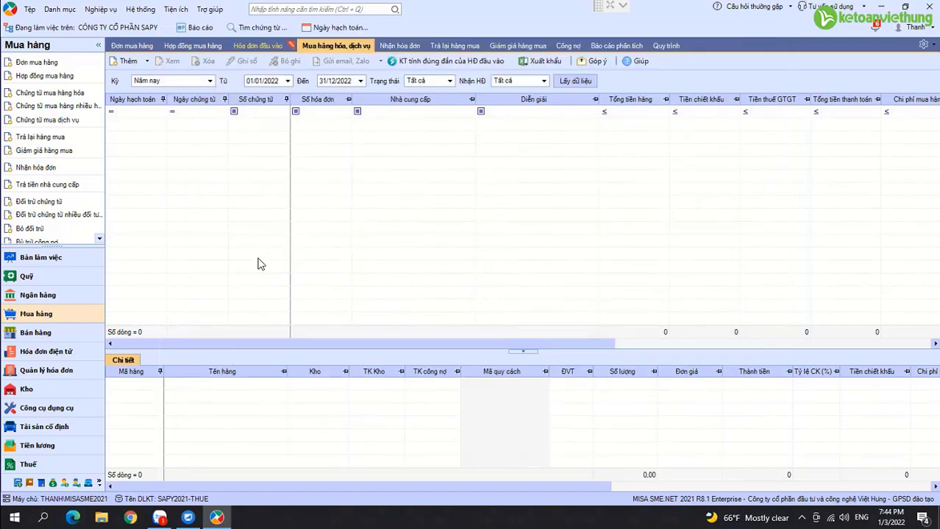
# Start a new sales voucher in the sales module and add a line for Bao PP NPK 6-6-6 cho cây lâm nghiệp.
pyautogui.click(44, 335)
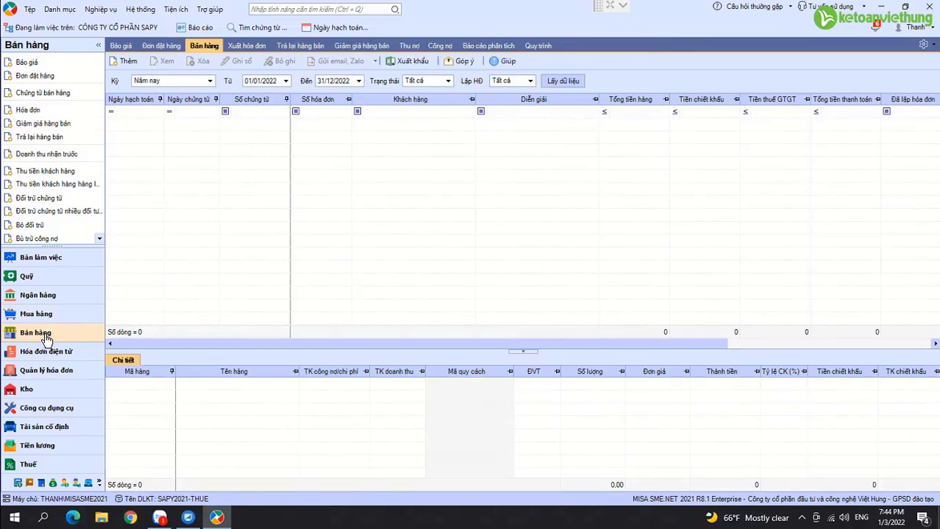
pyautogui.click(29, 94)
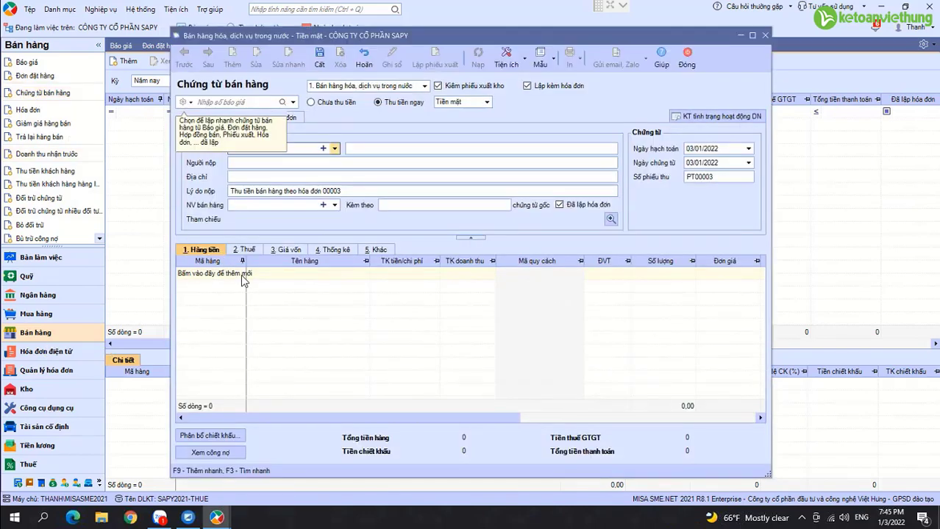
pyautogui.click(241, 274)
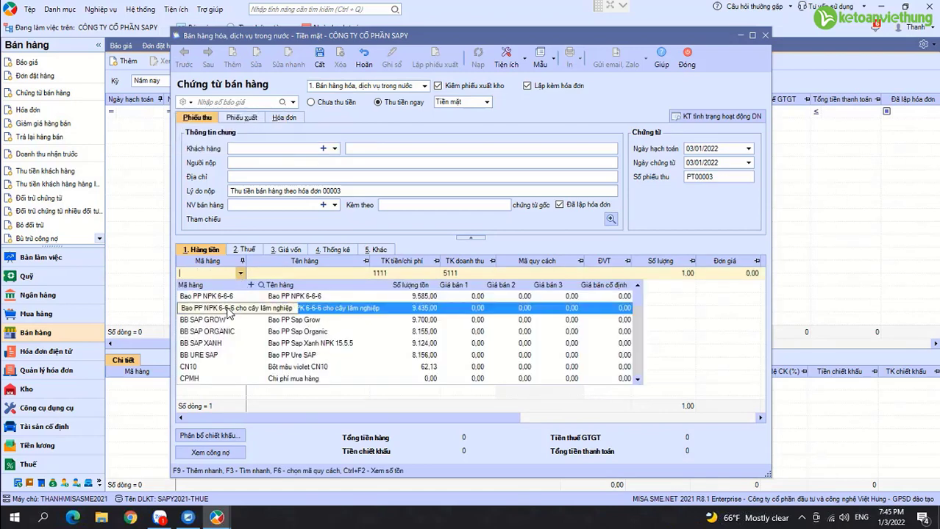
pyautogui.click(228, 311)
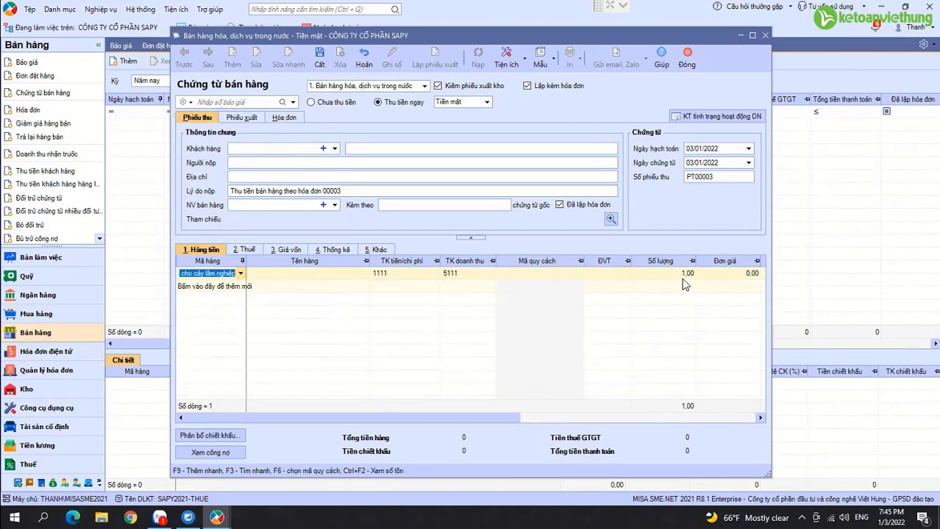
pyautogui.click(735, 274)
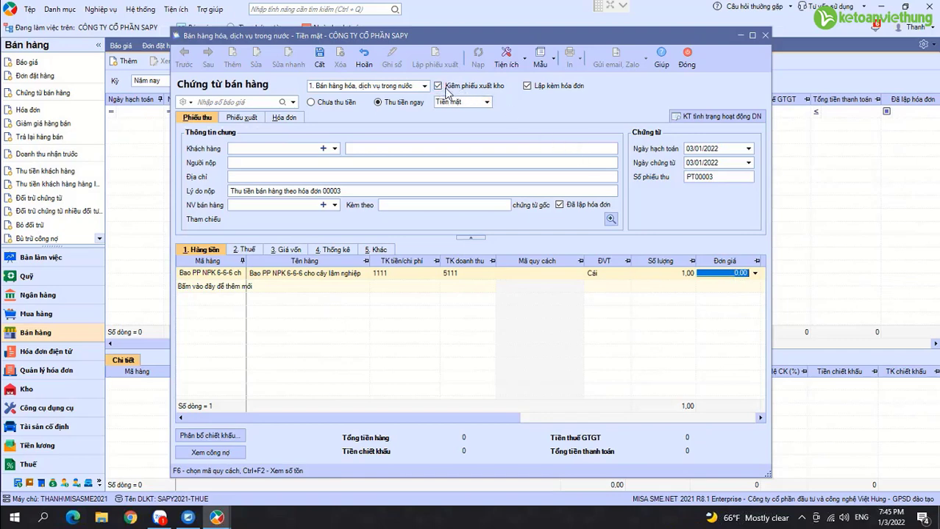
# Look at the sales voucher's invoice details, including the invoice number, and close the voucher without saving.
pyautogui.click(286, 118)
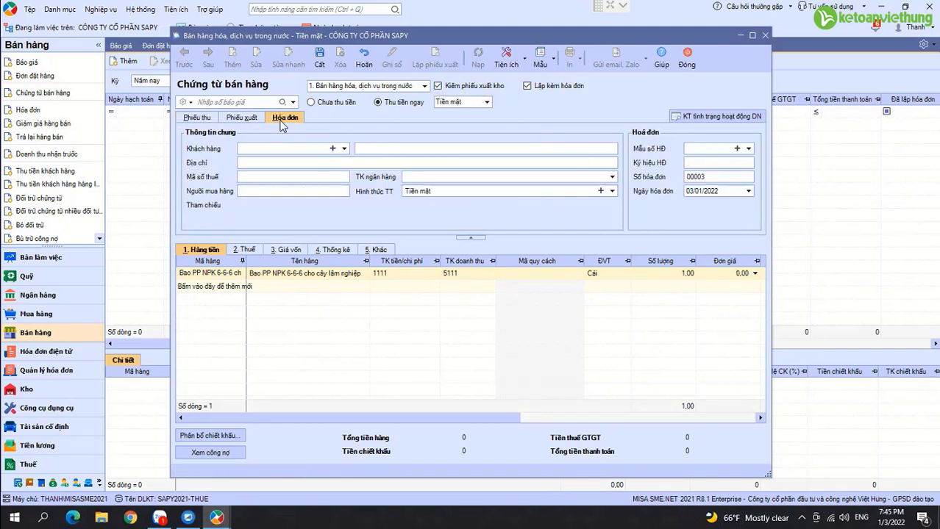
pyautogui.doubleClick(713, 177)
pyautogui.click(692, 60)
pyautogui.click(494, 303)
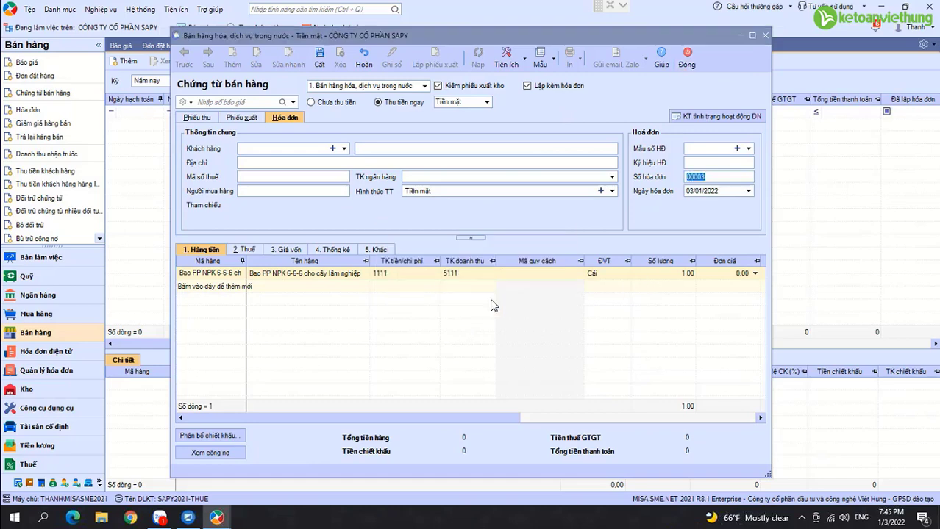
pyautogui.click(78, 309)
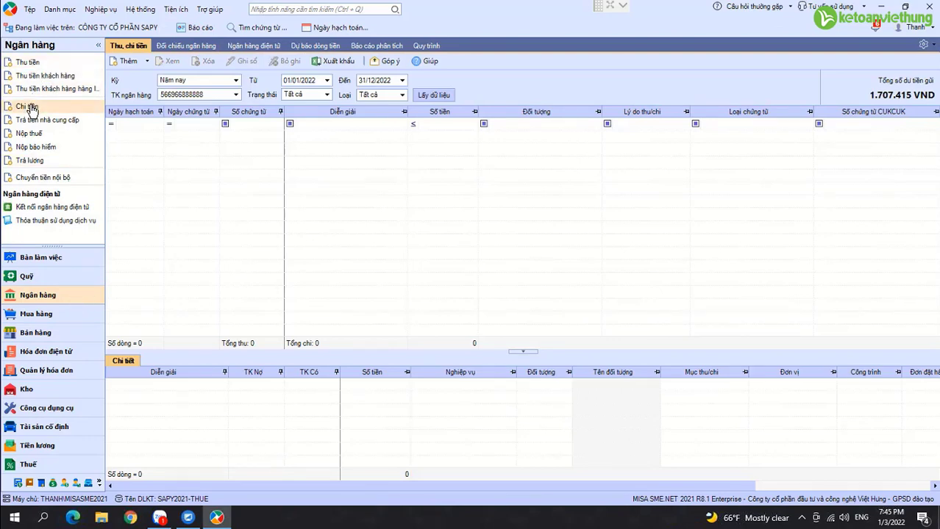
pyautogui.click(67, 398)
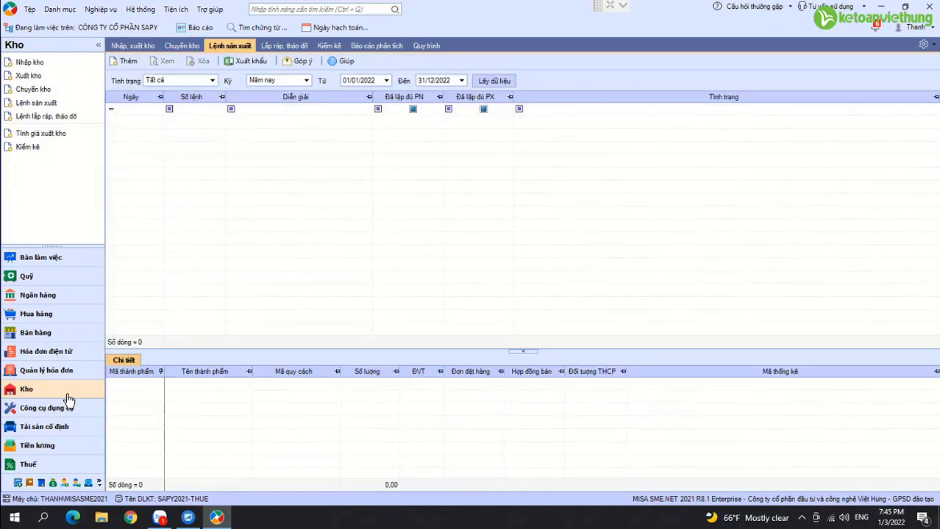
pyautogui.click(61, 342)
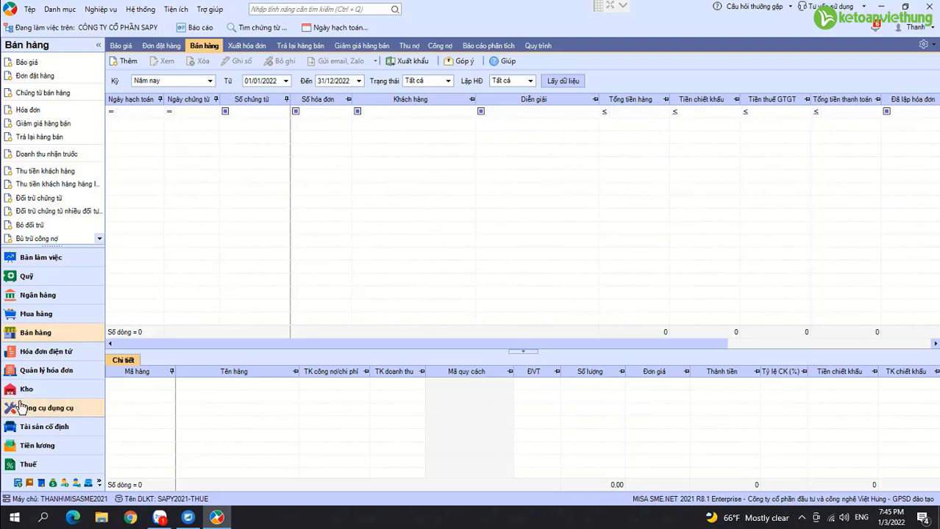
pyautogui.click(41, 408)
# Run the warehouse module's Sổ chi tiết vật tư hàng hóa report for Kho thành phẩm with all items selected.
pyautogui.click(36, 384)
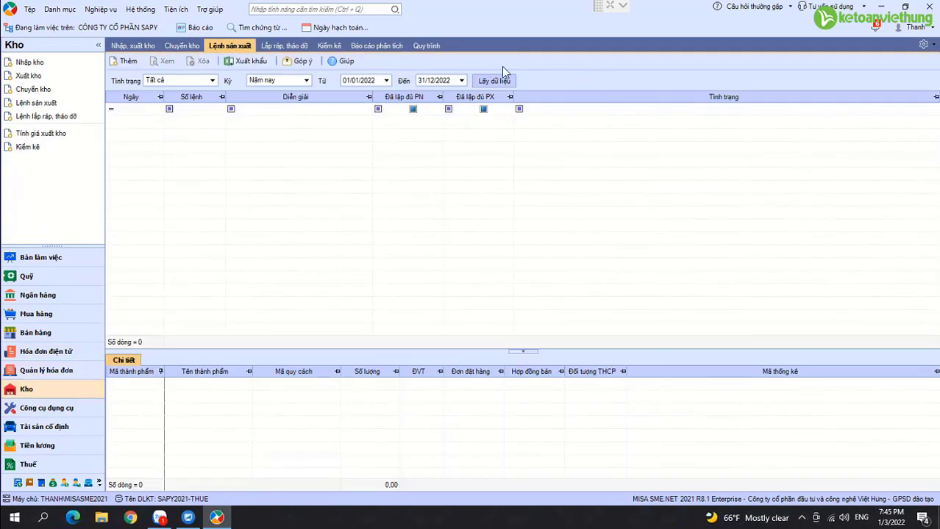
pyautogui.click(372, 47)
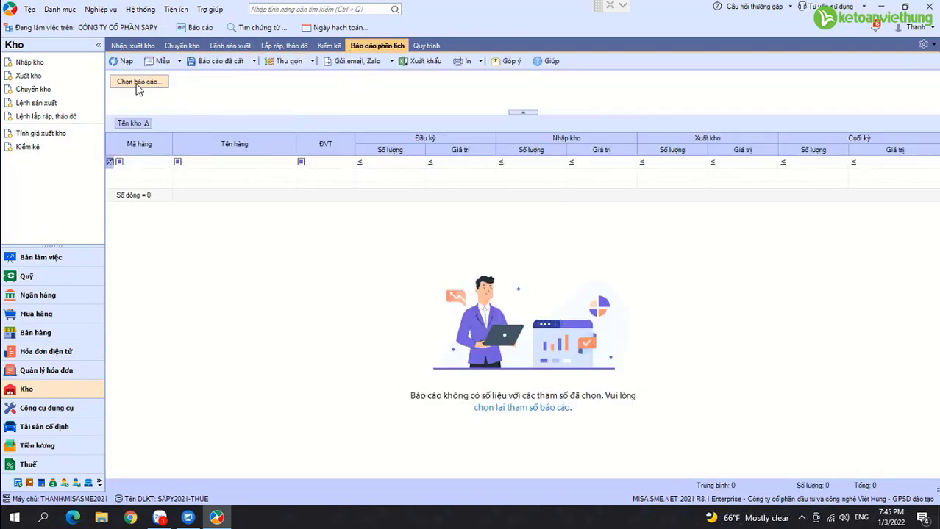
pyautogui.click(137, 82)
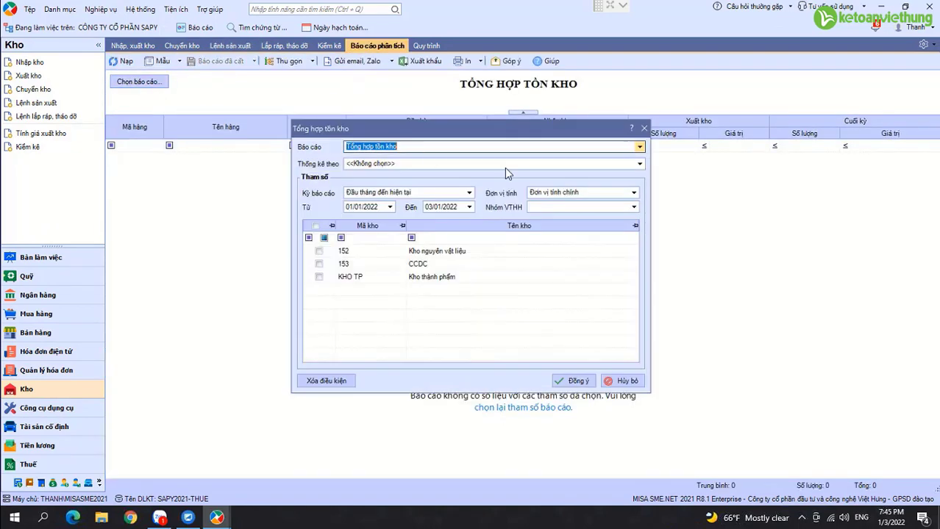
pyautogui.click(640, 148)
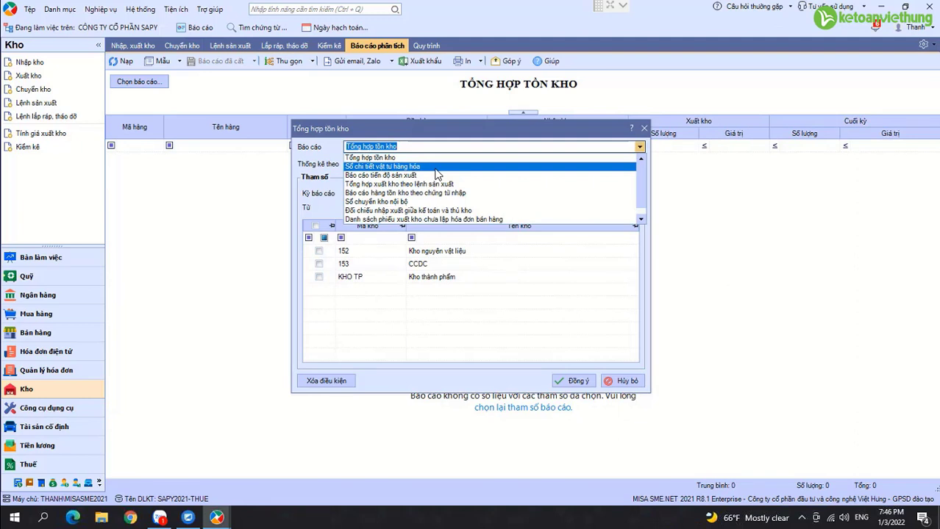
pyautogui.click(437, 167)
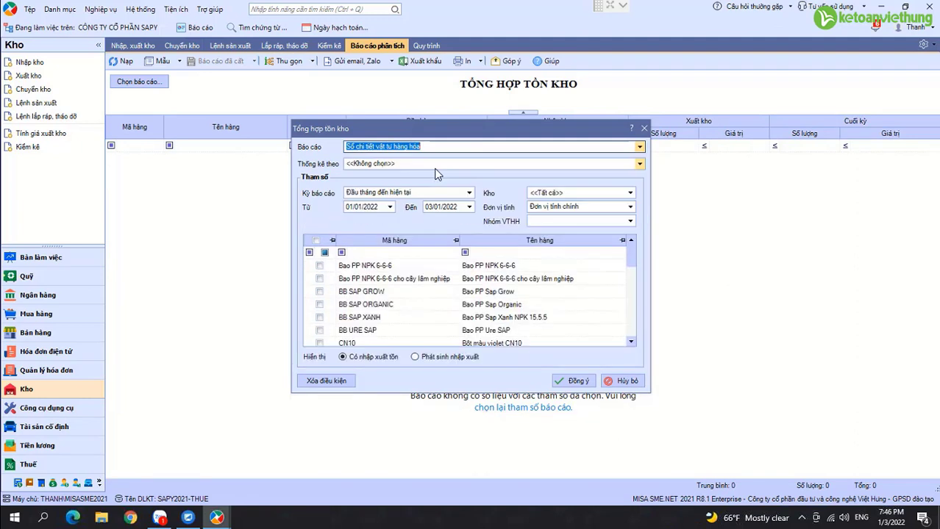
pyautogui.click(629, 193)
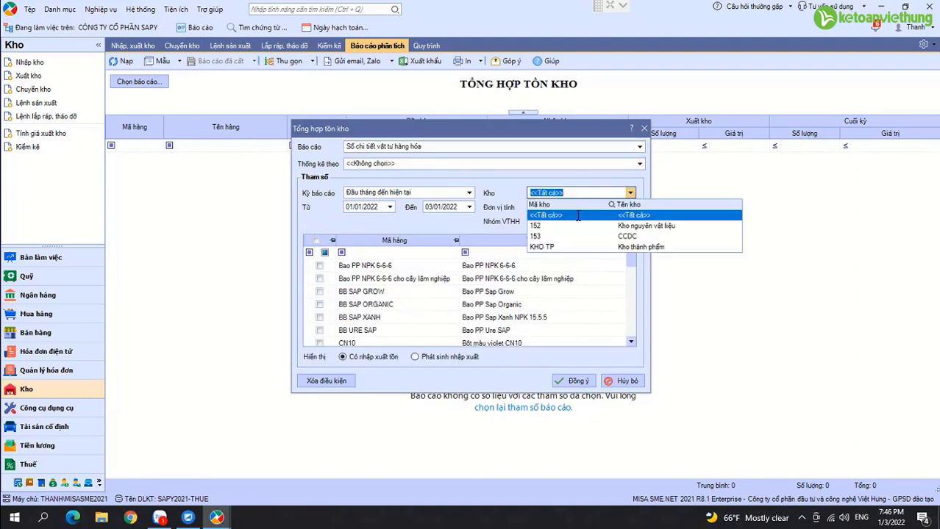
pyautogui.click(557, 247)
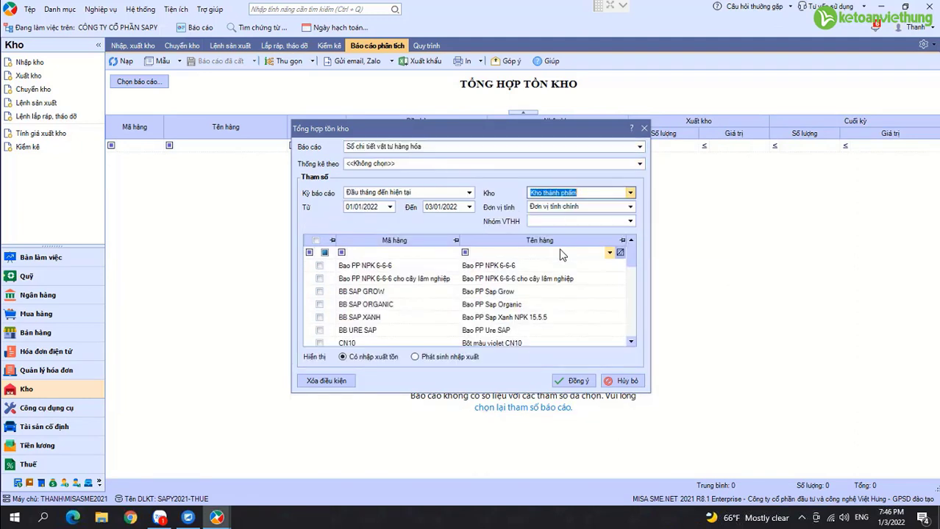
pyautogui.click(315, 241)
pyautogui.click(572, 380)
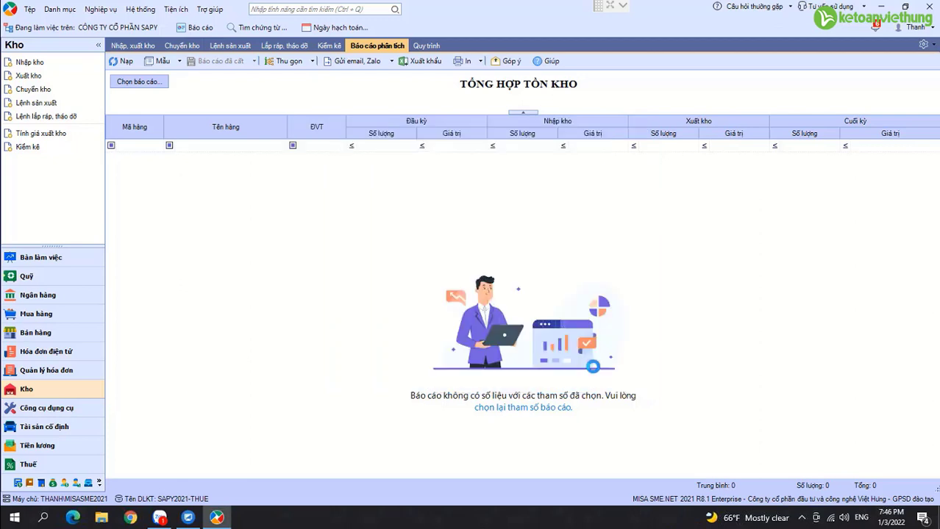
# Set the item detail report's period to Năm trước and rerun it.
pyautogui.click(138, 81)
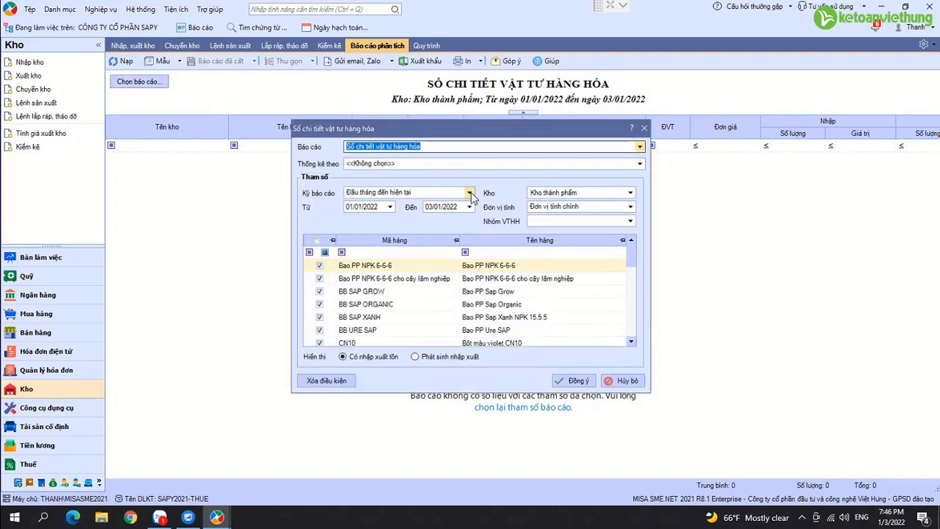
pyautogui.click(469, 193)
pyautogui.scroll(-5, 442, 210)
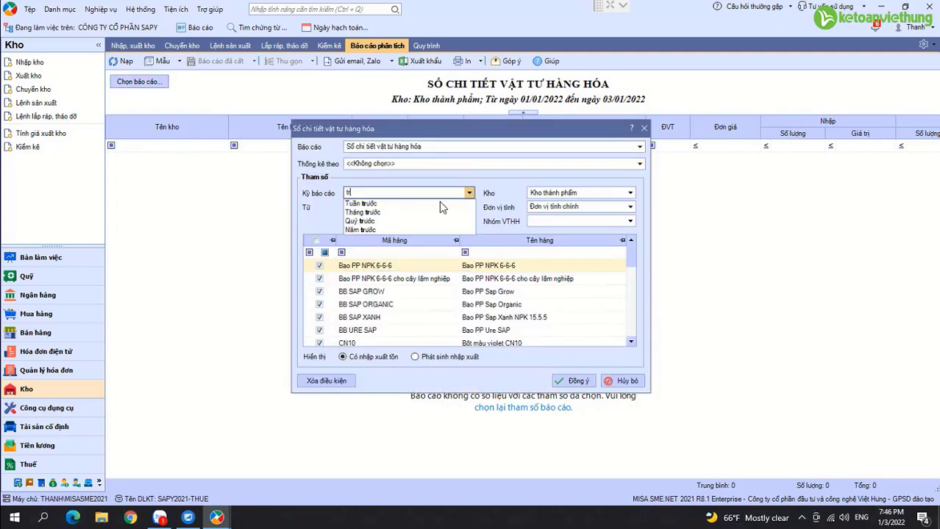
pyautogui.click(374, 230)
pyautogui.click(574, 381)
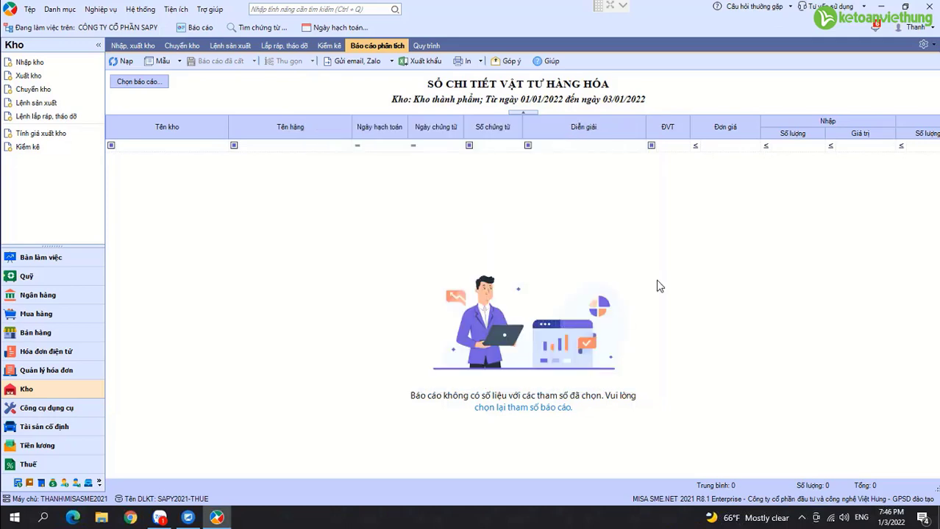
# Examine the issued quantities of items HUU CO BOT and NPK 6.6.6 (SANG) in the report.
pyautogui.click(729, 202)
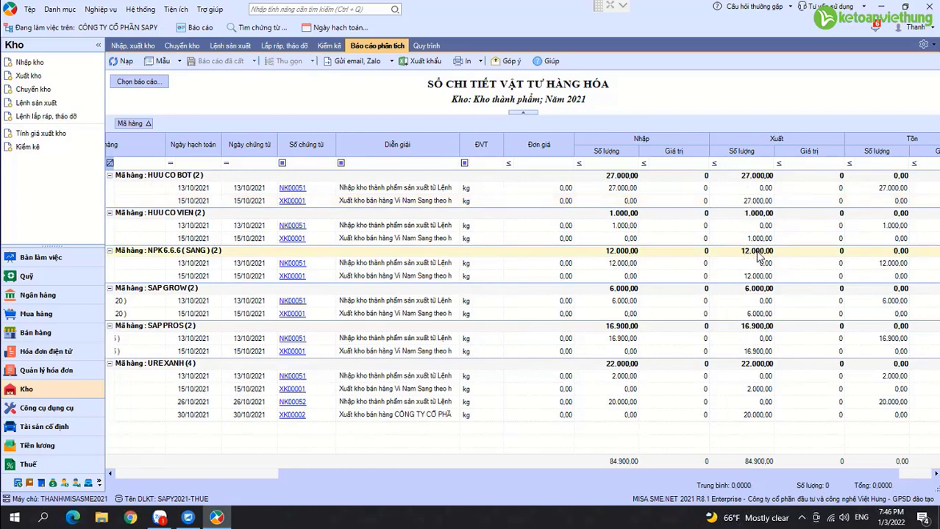
pyautogui.click(757, 277)
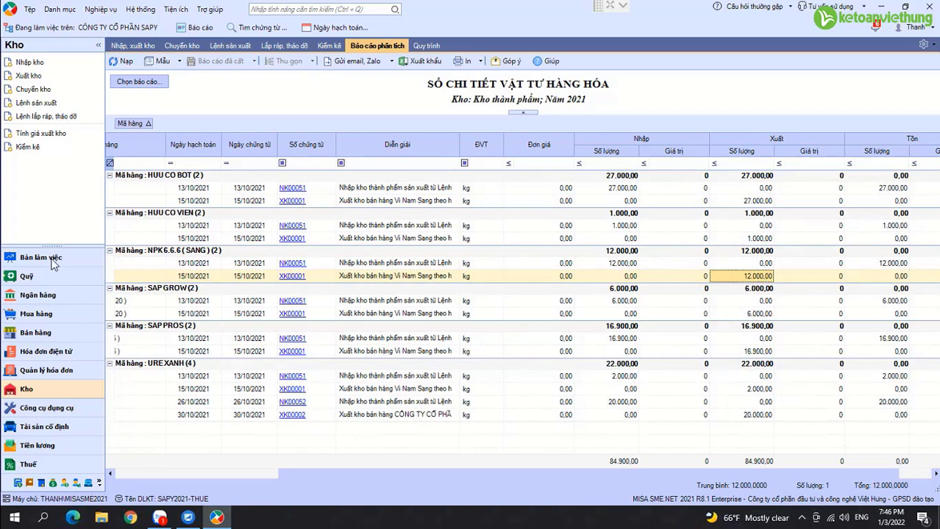
pyautogui.click(753, 200)
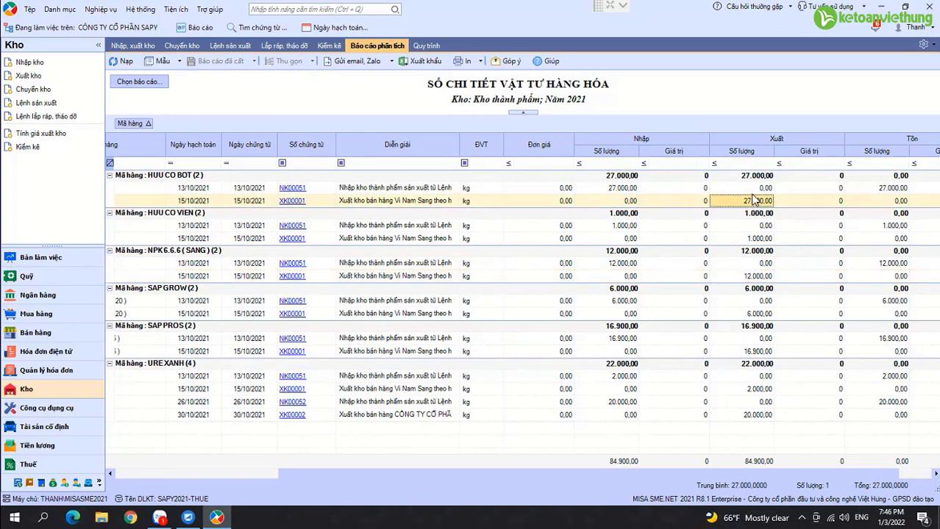
# Check the issued quantities of each finished product, from HUU CO BOT through URE XANH, in the item detail report.
pyautogui.click(382, 190)
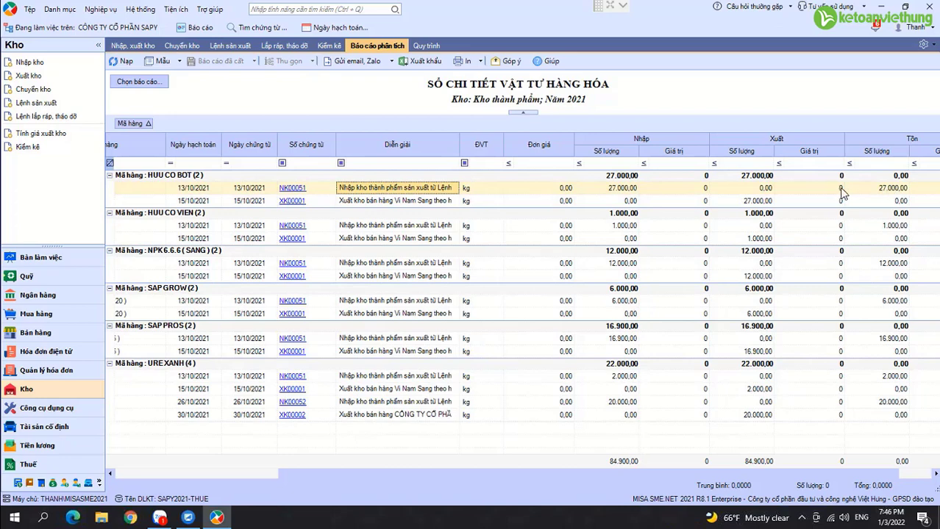
pyautogui.click(758, 201)
pyautogui.click(759, 239)
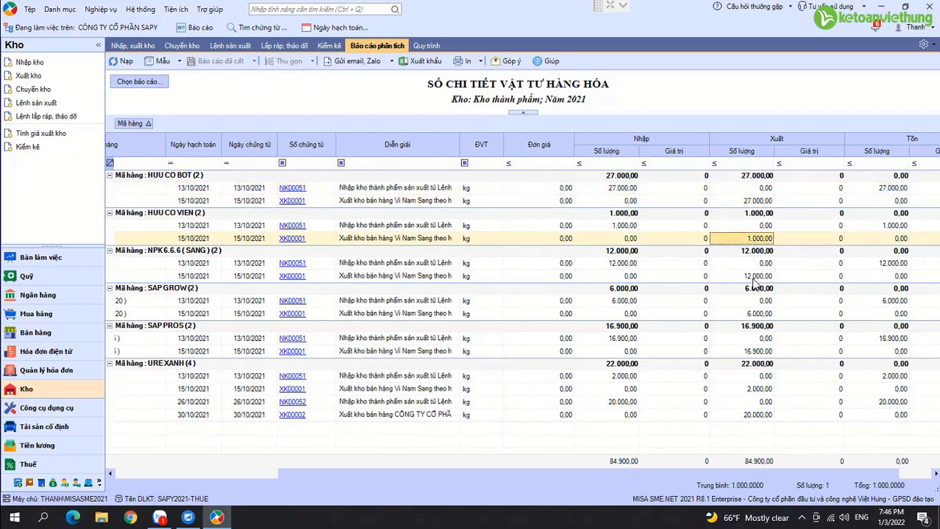
pyautogui.click(752, 278)
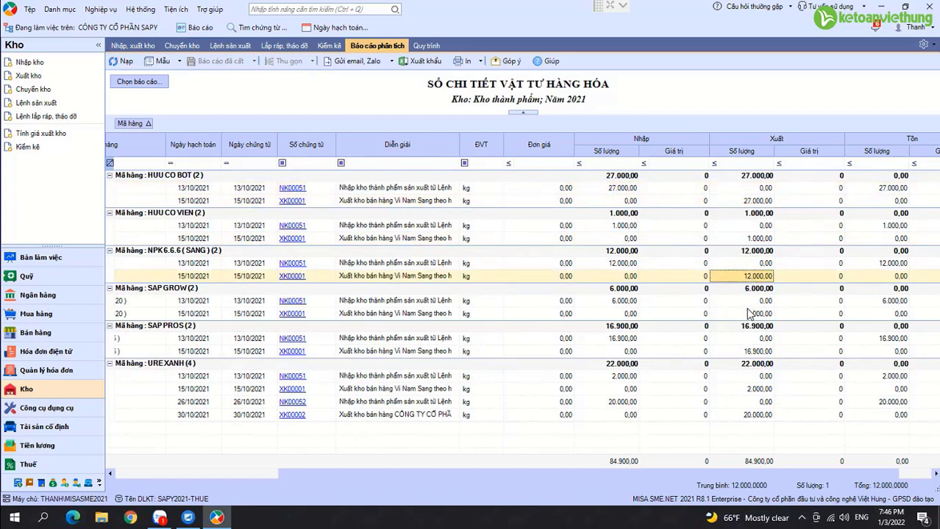
pyautogui.click(749, 314)
pyautogui.click(744, 352)
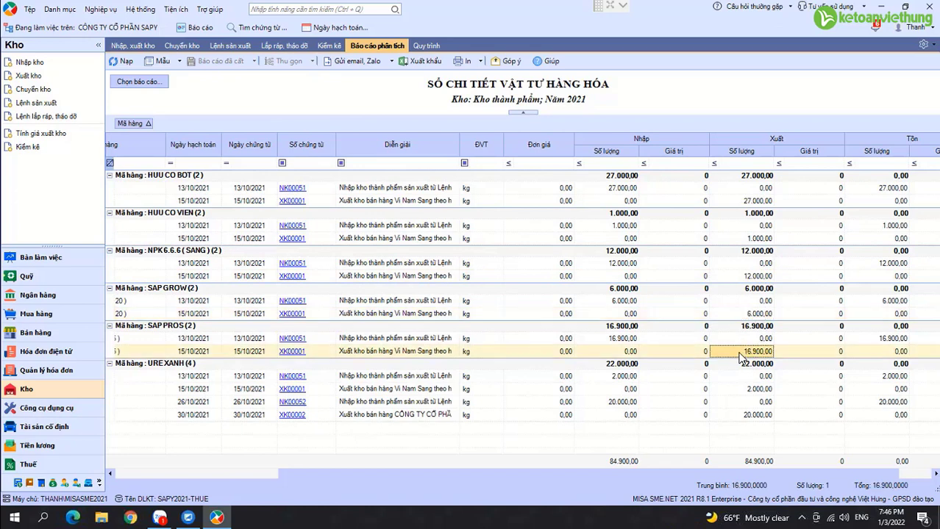
pyautogui.click(748, 390)
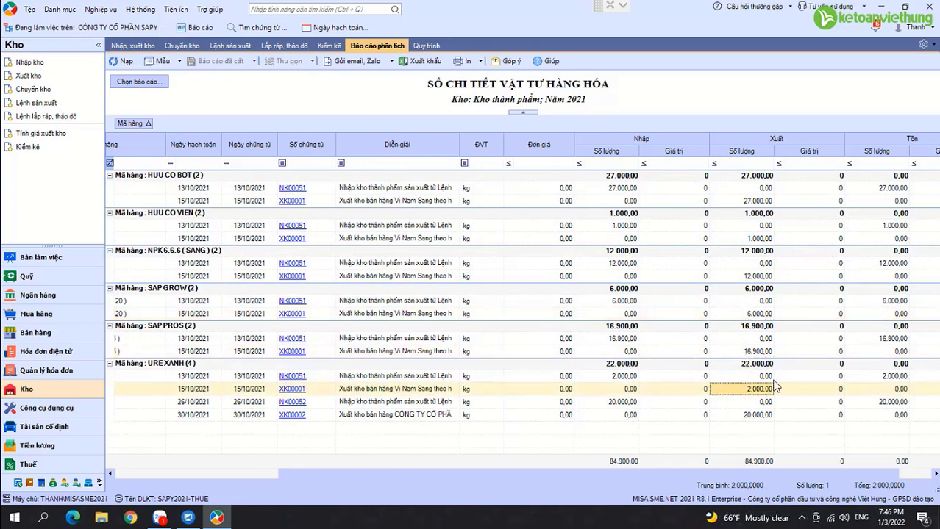
# Start a new production order for finished product HUU CO VIEN, look at its material norms, and close it without saving.
pyautogui.click(52, 103)
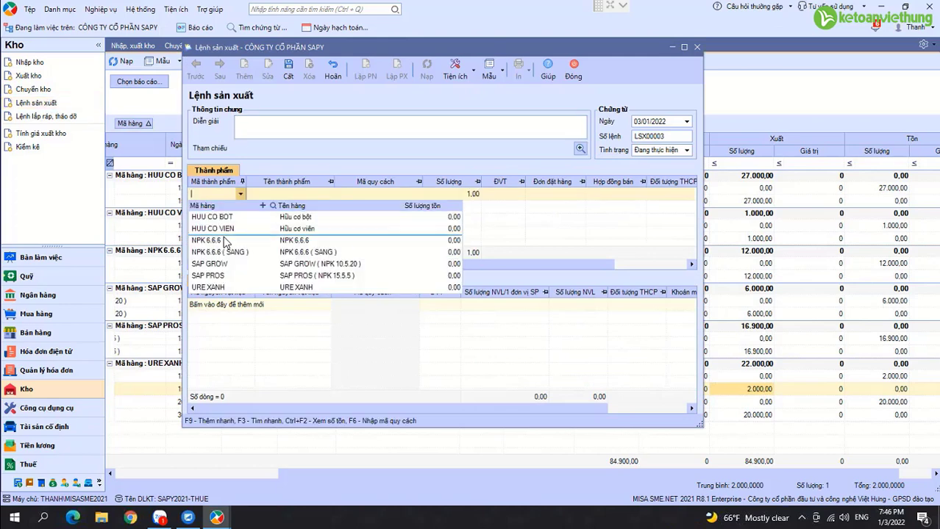
pyautogui.click(228, 229)
pyautogui.click(372, 199)
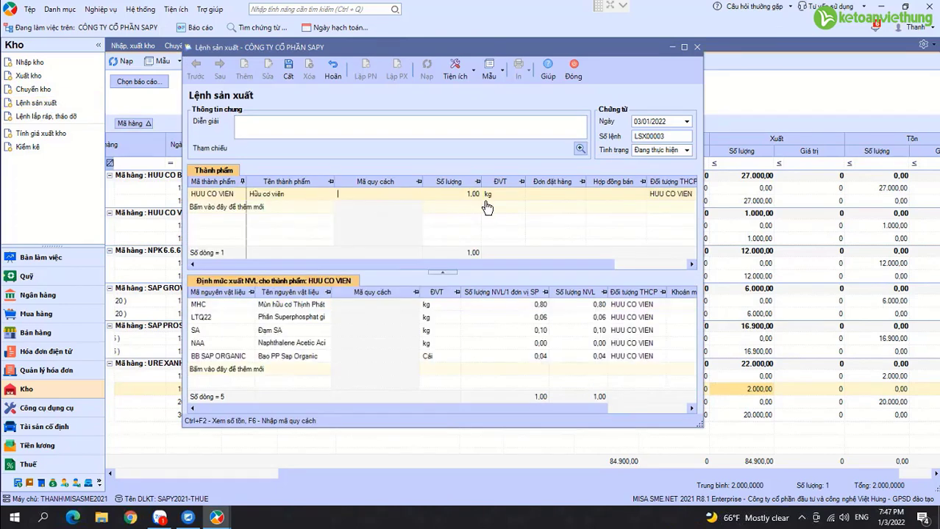
pyautogui.click(650, 122)
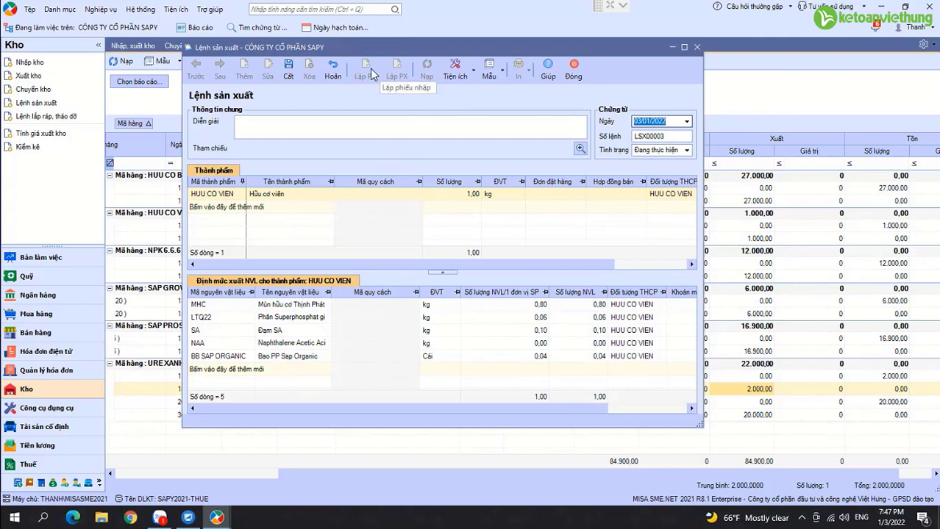
pyautogui.click(573, 70)
pyautogui.click(496, 303)
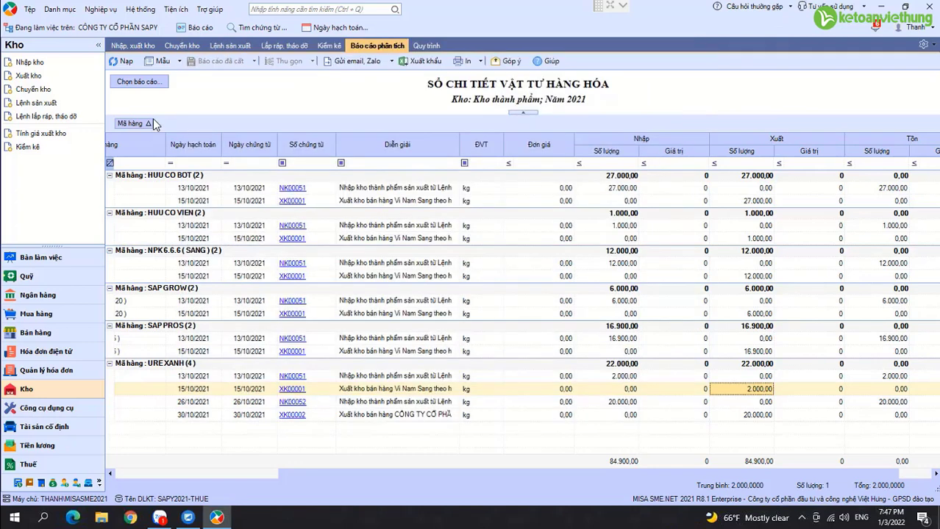
# List the warehouse module's production orders (Lệnh sản xuất) for the period Năm trước.
pyautogui.click(231, 47)
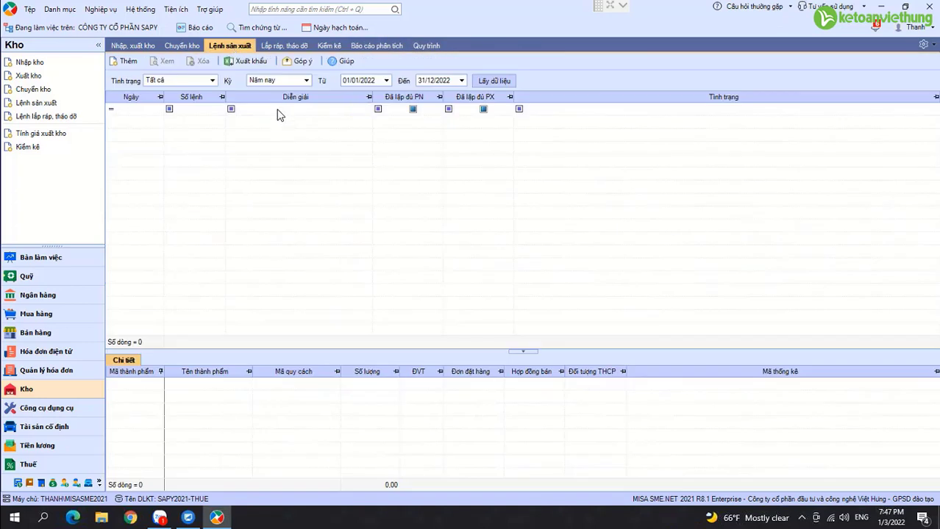
pyautogui.click(306, 80)
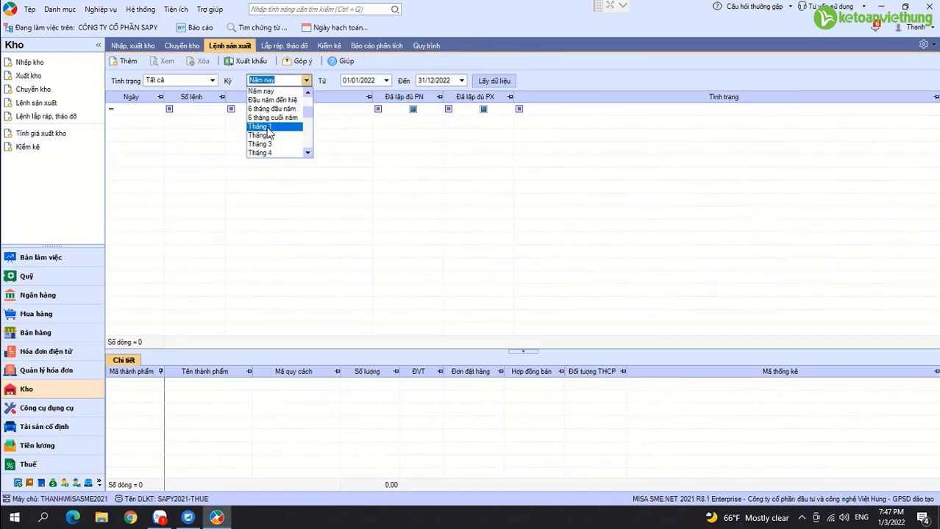
pyautogui.scroll(-10, 270, 133)
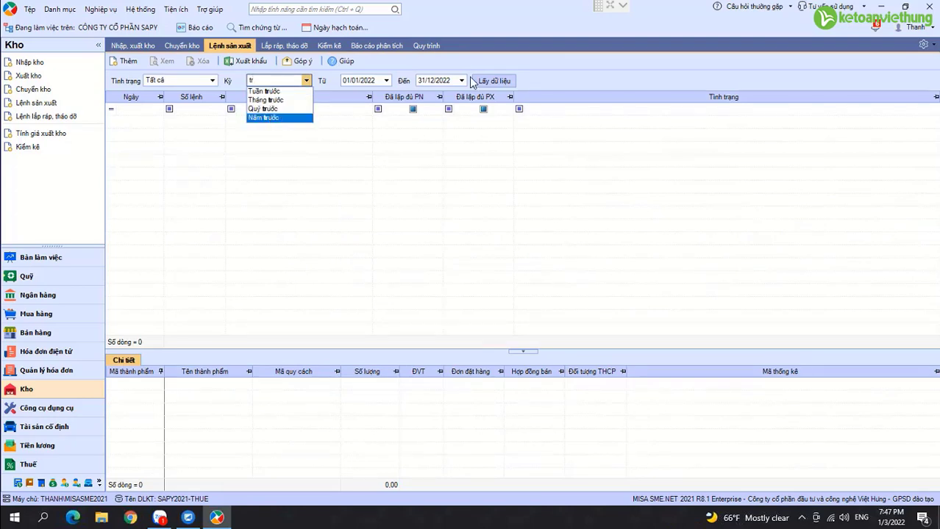
pyautogui.click(272, 118)
pyautogui.click(494, 81)
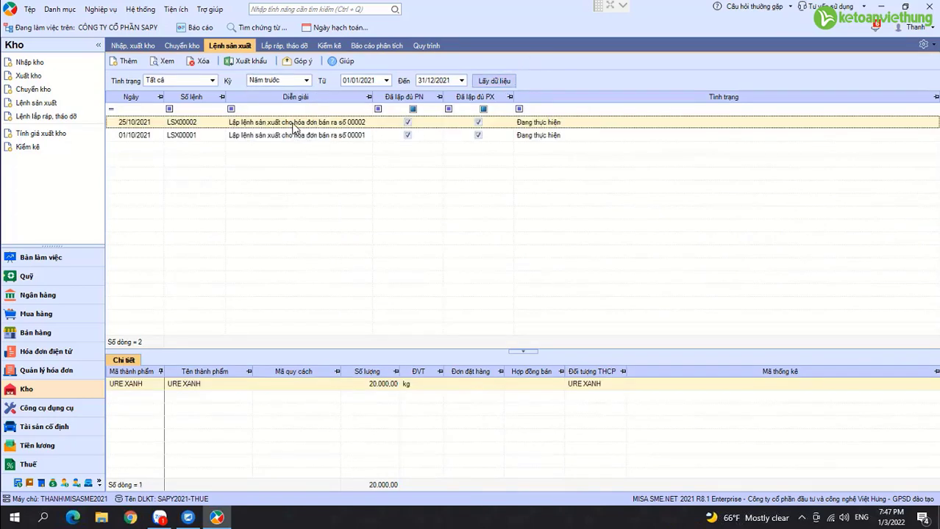
# Open the 25/10/2021 production order and check the cost items in its linked material issue voucher's Thống kê details, then close the voucher.
pyautogui.doubleClick(294, 123)
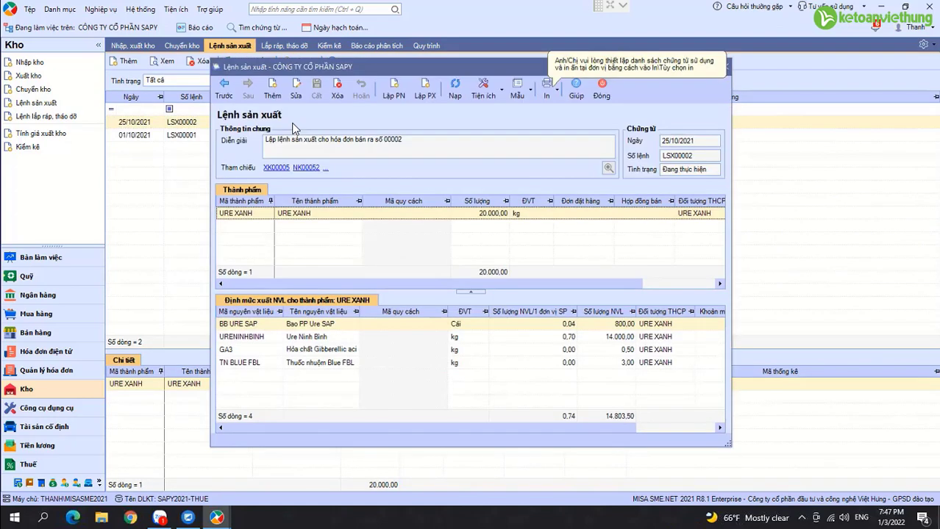
pyautogui.click(278, 170)
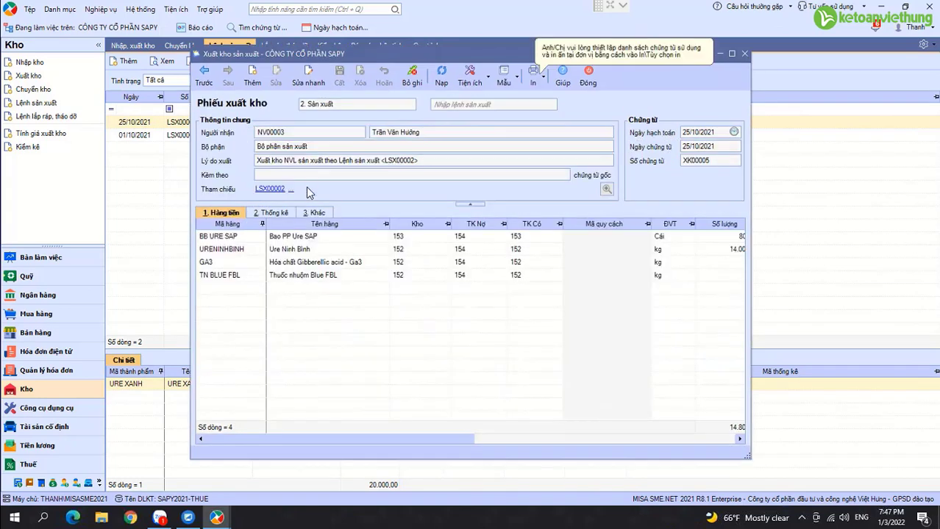
pyautogui.click(272, 214)
pyautogui.click(395, 238)
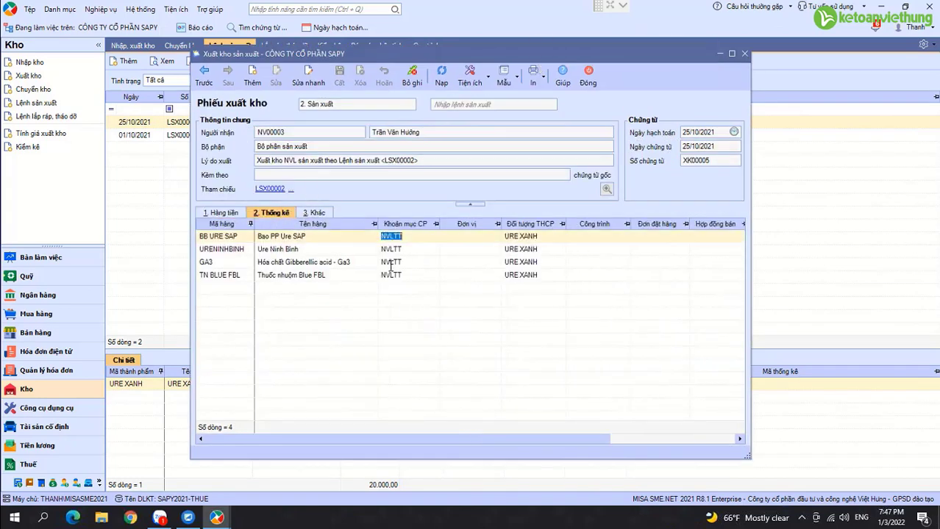
pyautogui.click(401, 277)
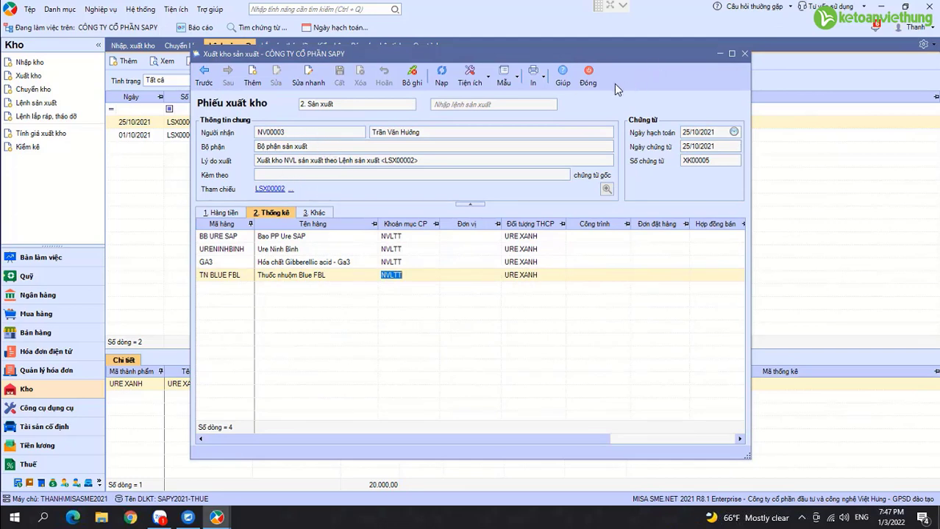
pyautogui.click(588, 83)
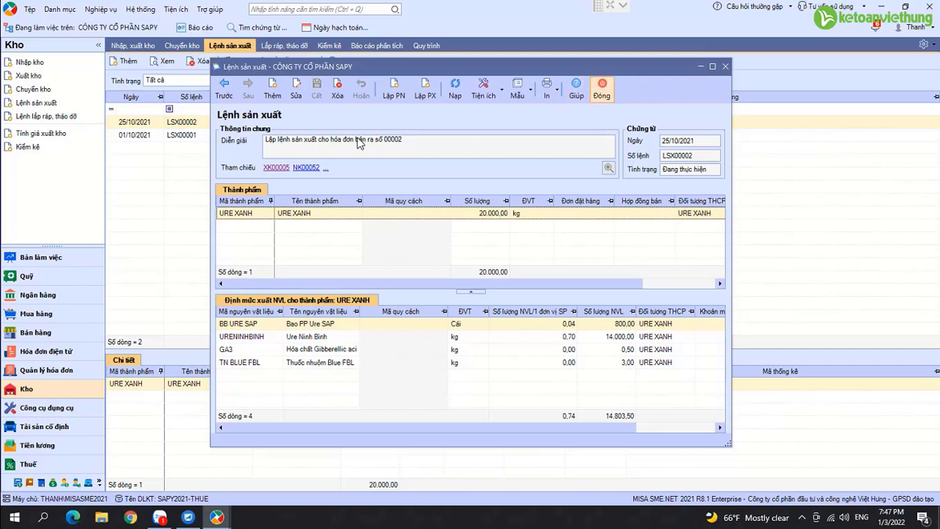
# View the production order's linked finished-goods receipt voucher, and close both the voucher and the order.
pyautogui.click(306, 169)
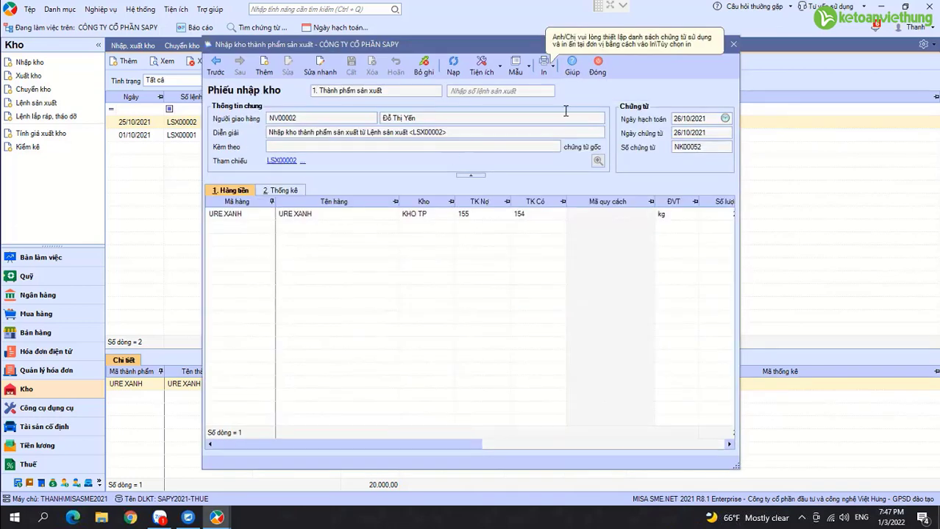
pyautogui.click(595, 67)
pyautogui.click(602, 88)
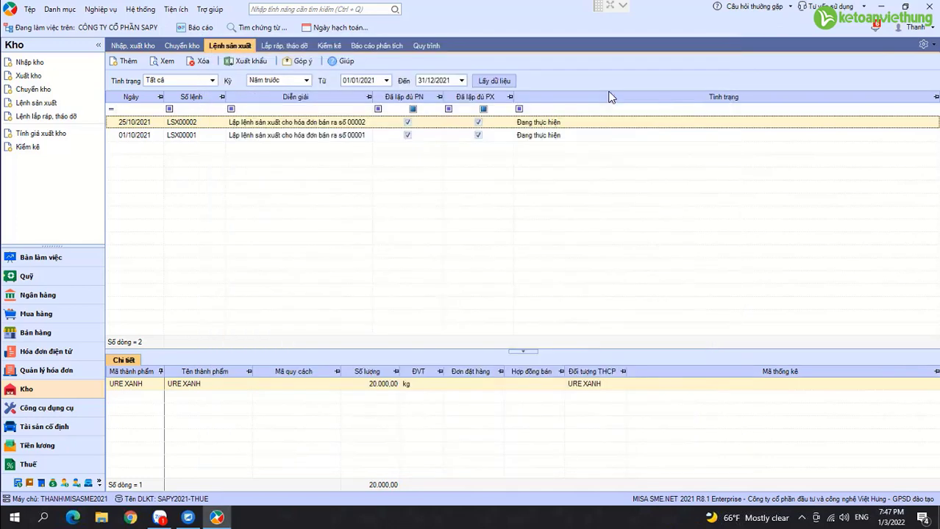
# Look at the material norms (Định mức nguyên vật liệu) of item HUU CO BOT in the goods catalog and cancel without changes.
pyautogui.click(54, 10)
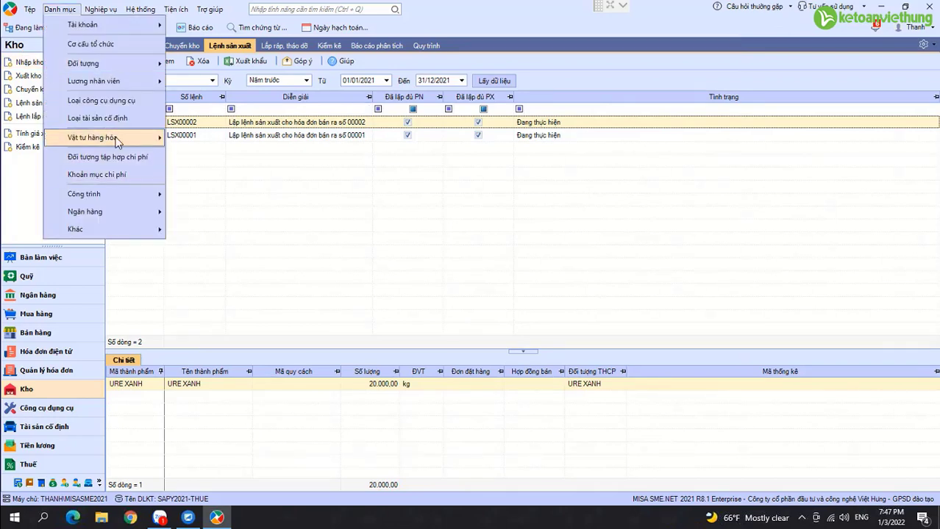
pyautogui.moveTo(118, 137)
pyautogui.click(218, 139)
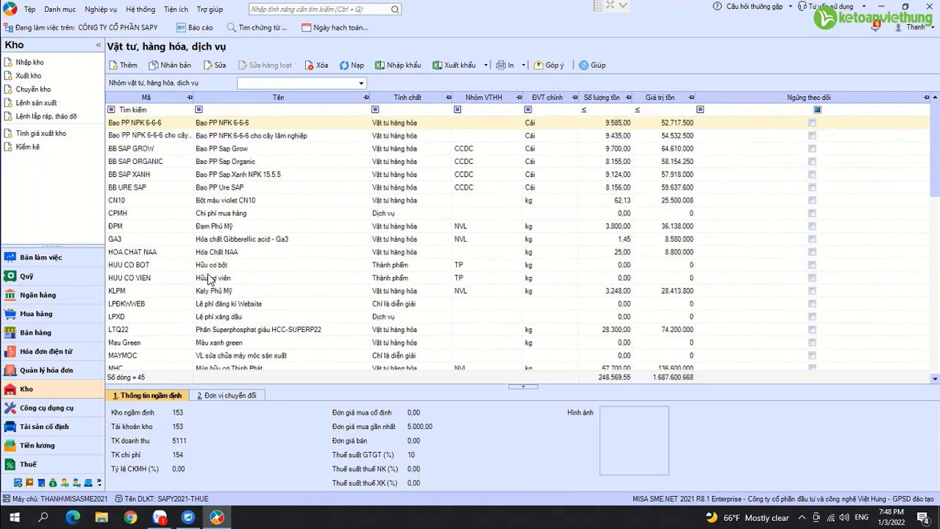
pyautogui.doubleClick(243, 265)
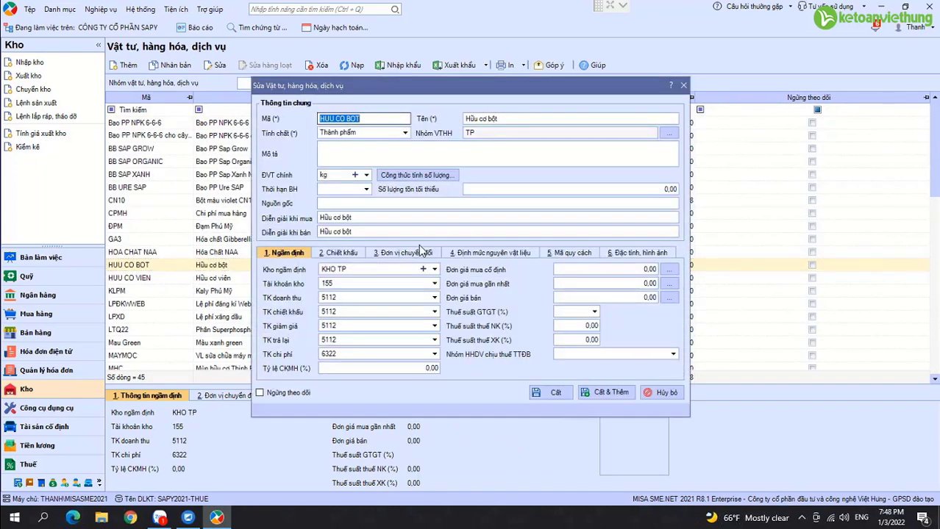
pyautogui.click(496, 254)
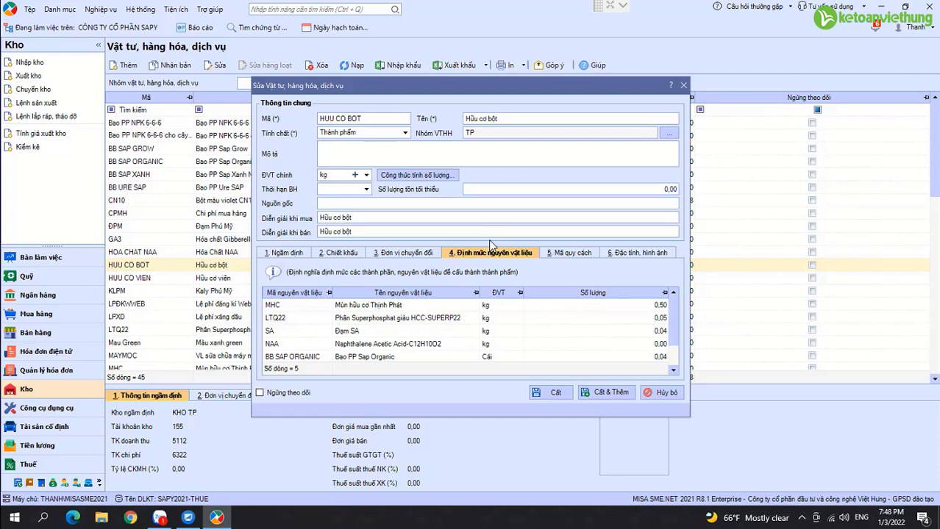
pyautogui.click(662, 392)
# Return to the warehouse production orders, reopen the 25/10/2021 order, and examine its material quantities per product unit.
pyautogui.click(55, 391)
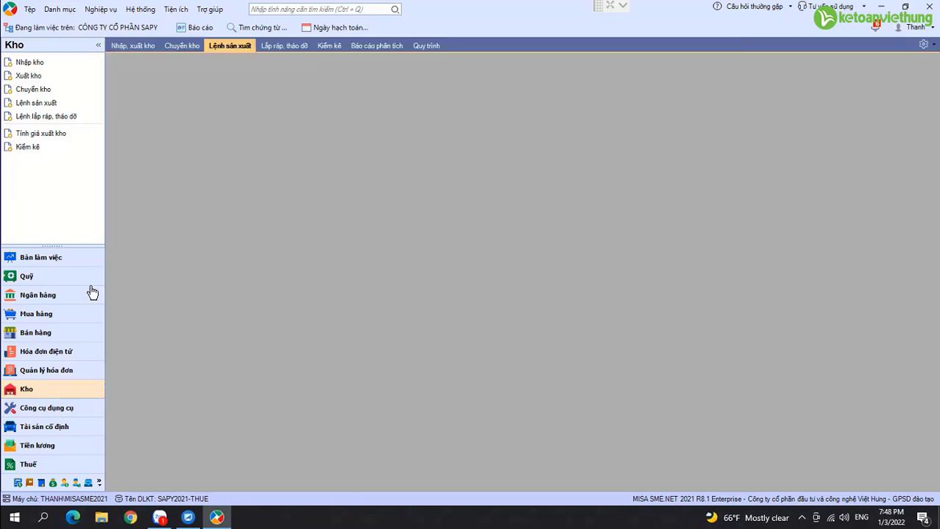
pyautogui.doubleClick(276, 129)
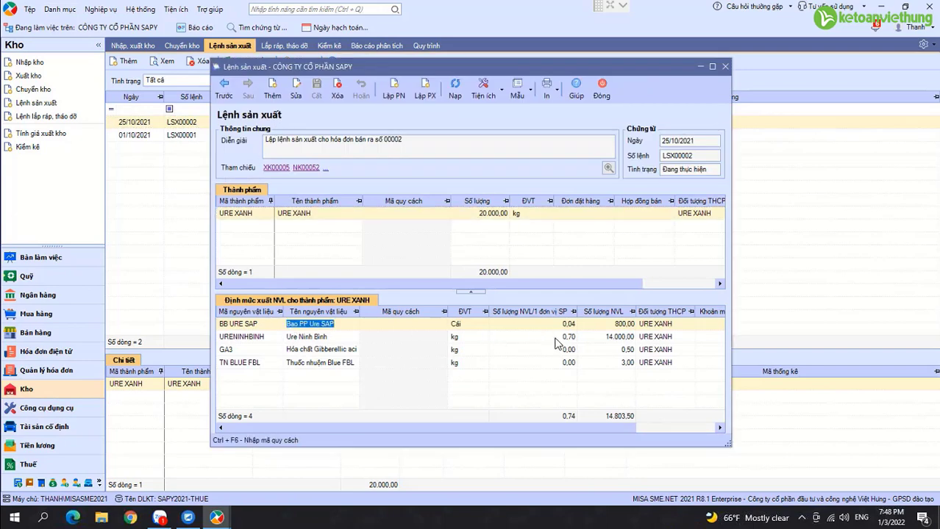
pyautogui.click(556, 337)
pyautogui.click(564, 363)
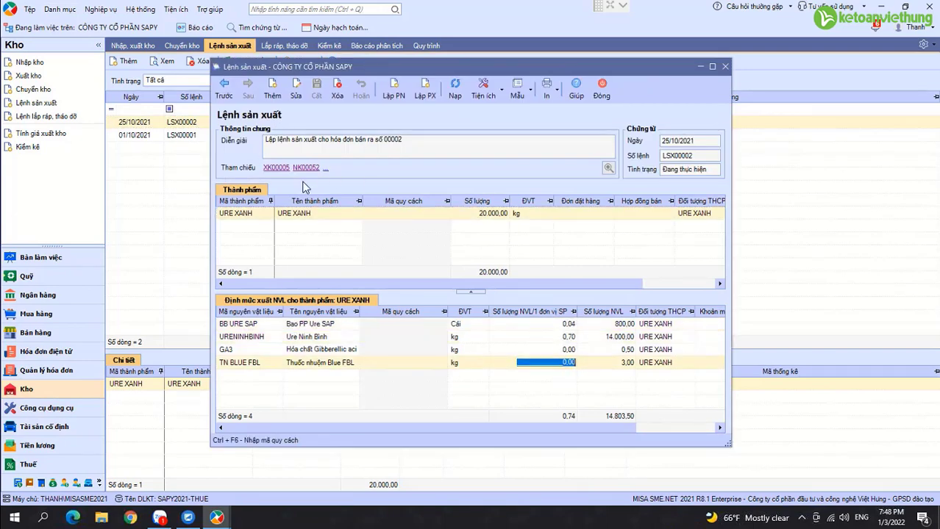
# Compare the per-unit norms and total quantities of materials GA3 and TN BLUE FBL for product URE XANH.
pyautogui.click(297, 217)
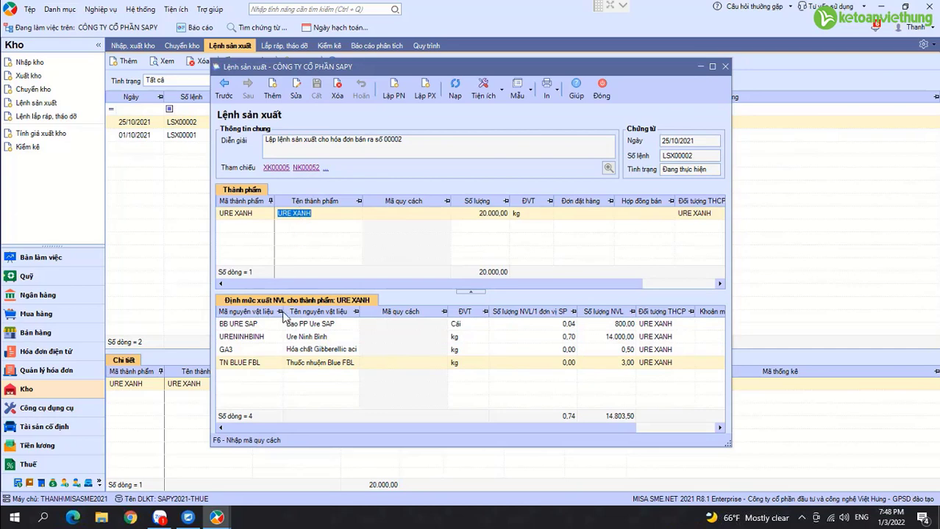
pyautogui.click(308, 350)
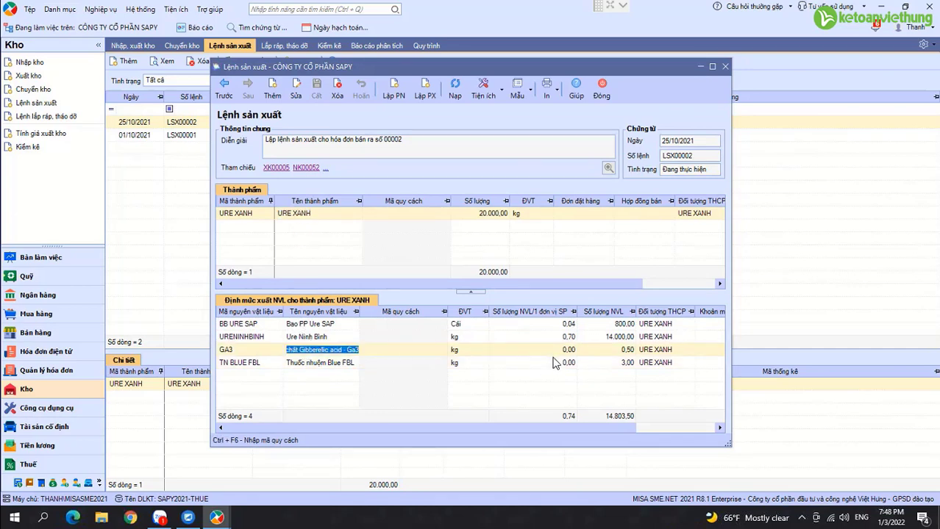
pyautogui.click(567, 352)
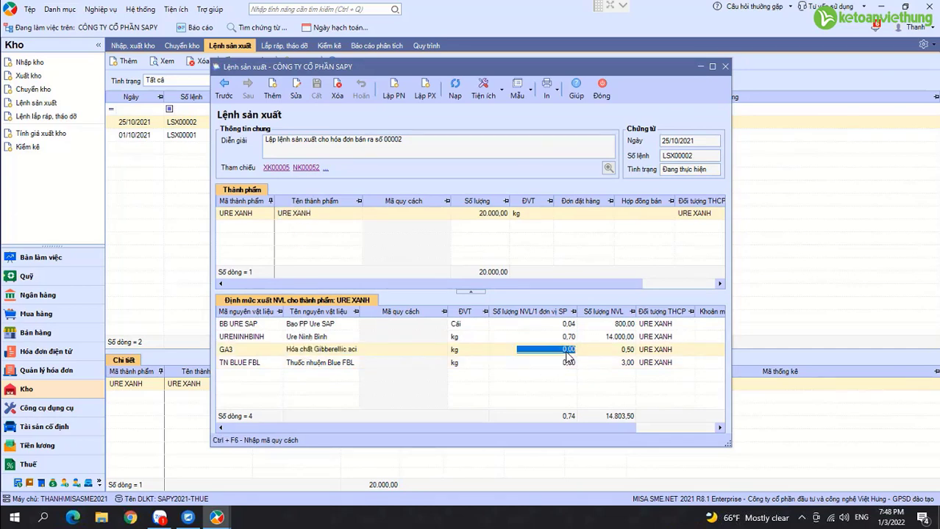
pyautogui.click(621, 352)
pyautogui.click(621, 363)
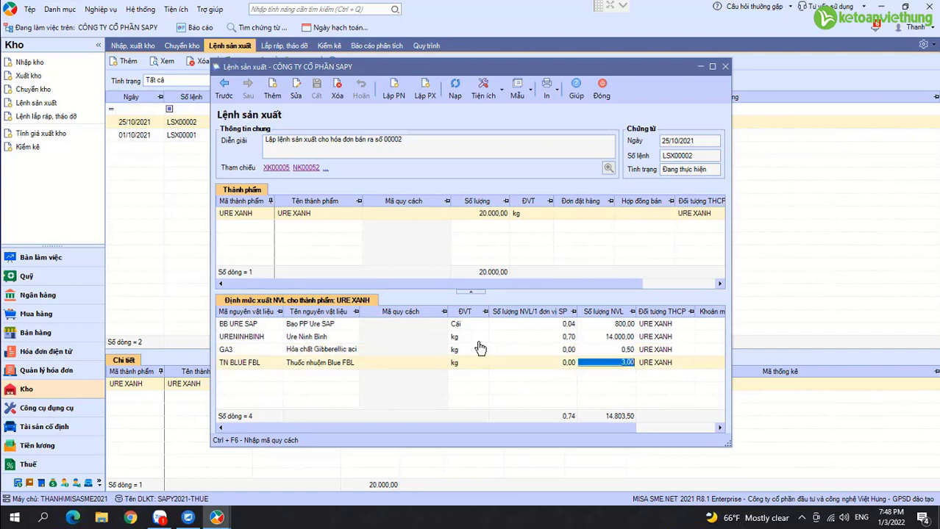
# Check URENINHBINH's per-unit norm and total material quantity against the ordered quantity and unit of URE XANH.
pyautogui.click(572, 337)
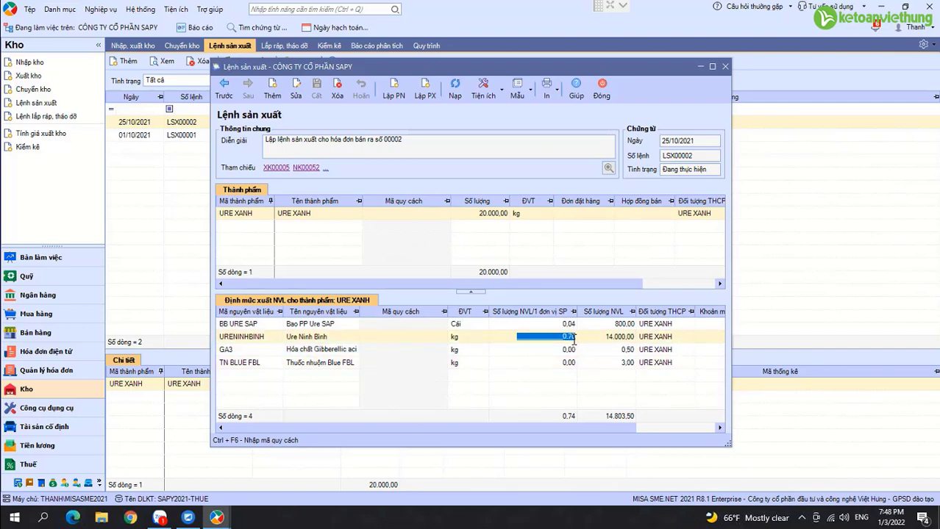
pyautogui.moveTo(570, 337); pyautogui.dragTo(584, 336)
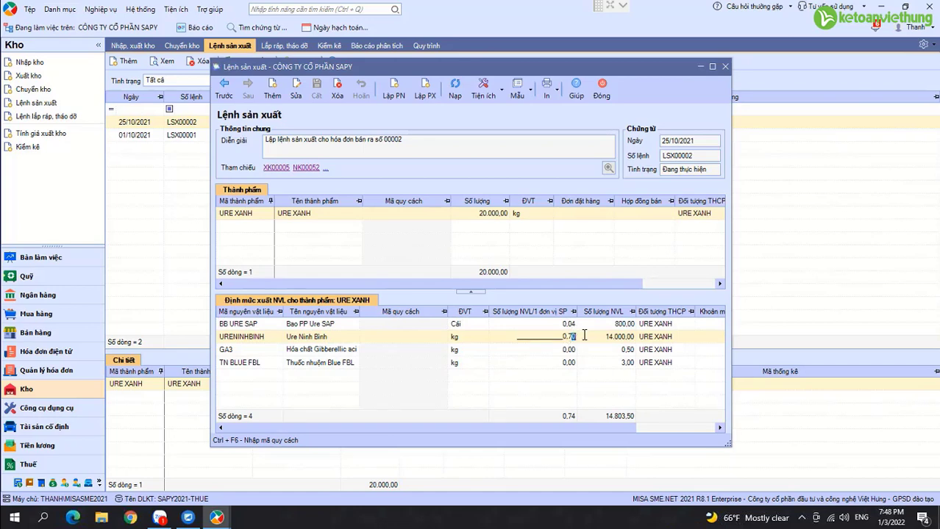
pyautogui.click(607, 342)
pyautogui.click(485, 215)
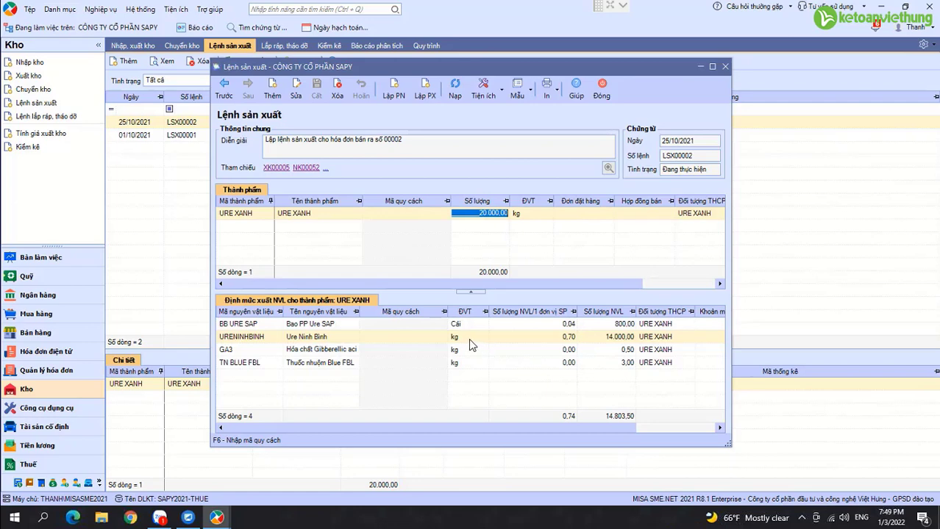
pyautogui.click(523, 215)
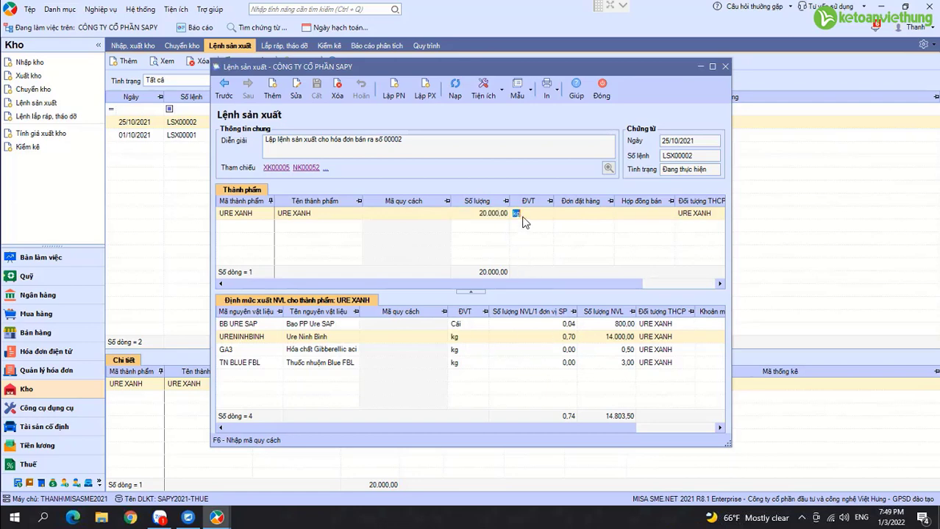
# Compare the units of URENINHBINH, GA3 and TN BLUE FBL with URE XANH's ordered quantity and unit, and close the production order.
pyautogui.click(465, 339)
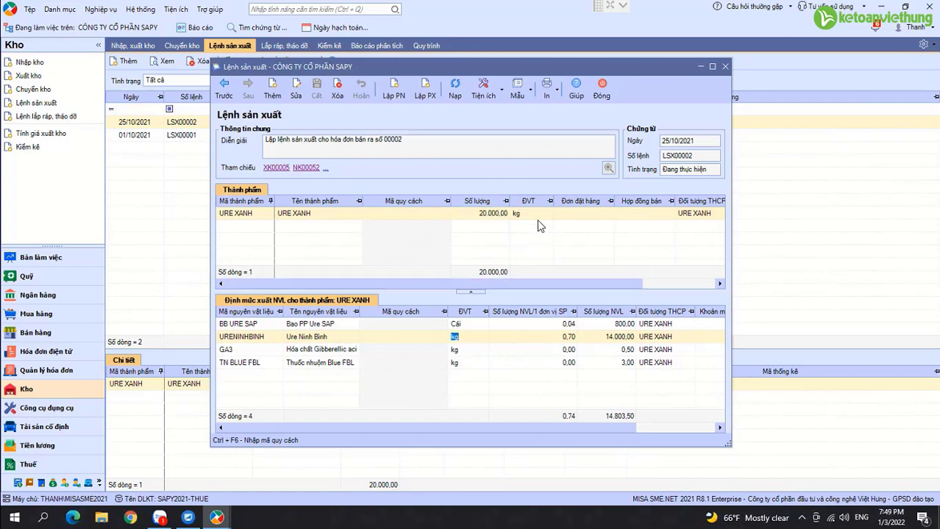
pyautogui.click(537, 218)
pyautogui.click(455, 340)
pyautogui.click(480, 215)
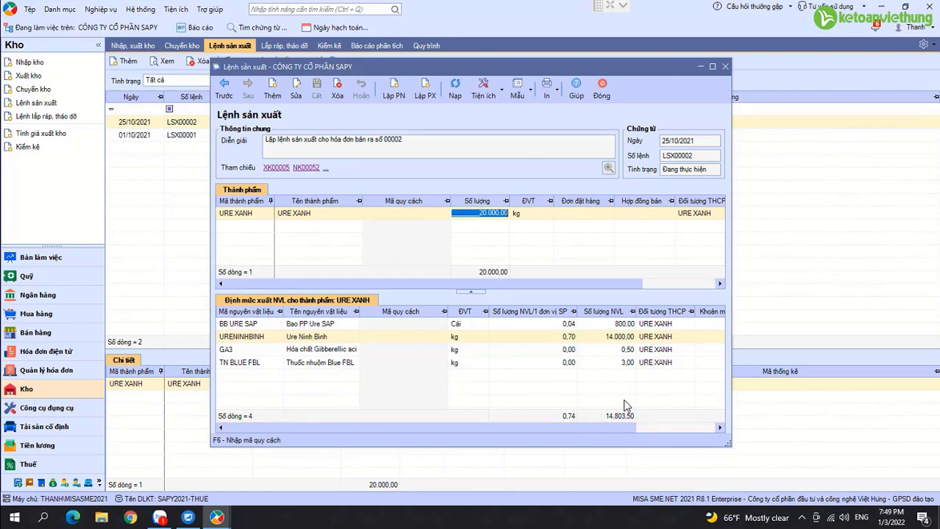
pyautogui.click(484, 215)
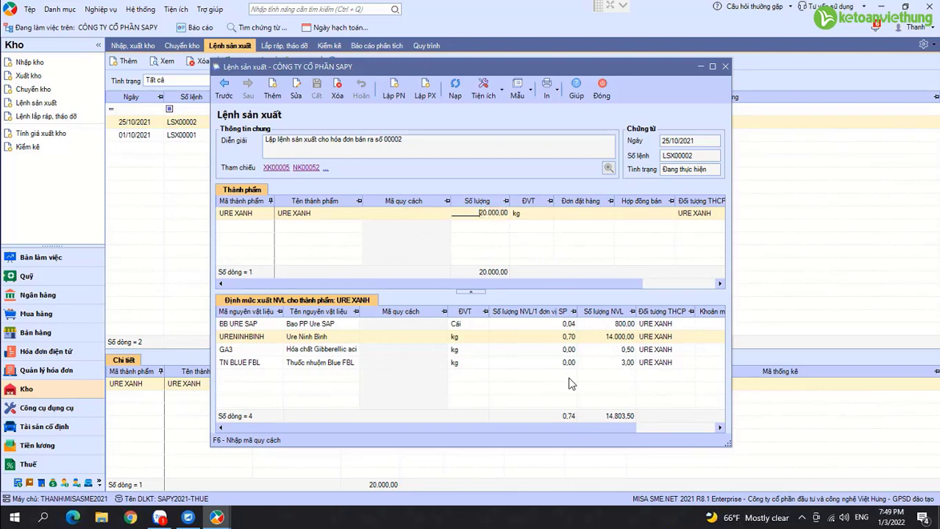
pyautogui.click(468, 337)
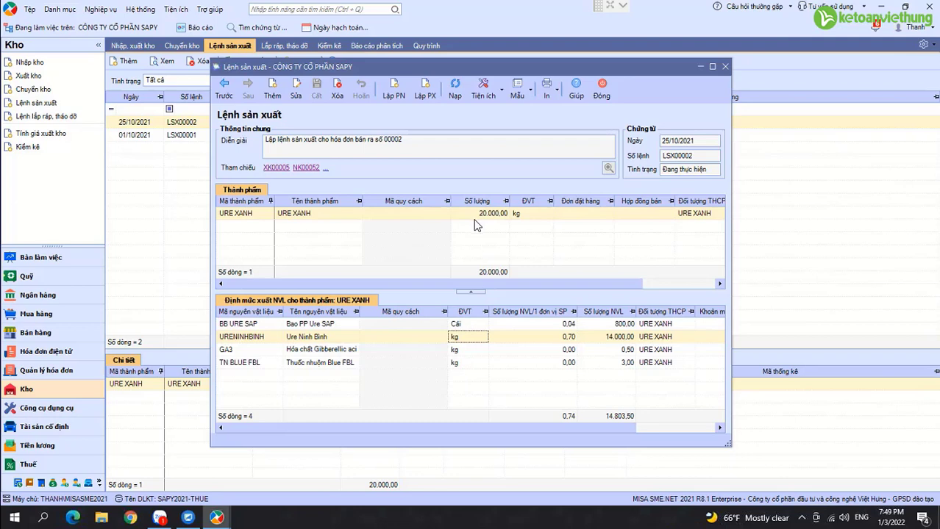
pyautogui.click(522, 214)
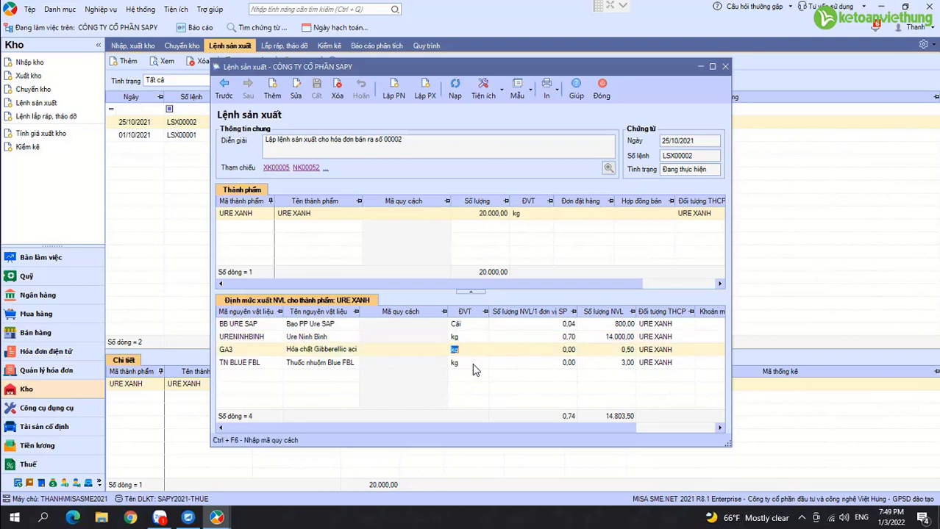
pyautogui.click(471, 363)
pyautogui.click(601, 89)
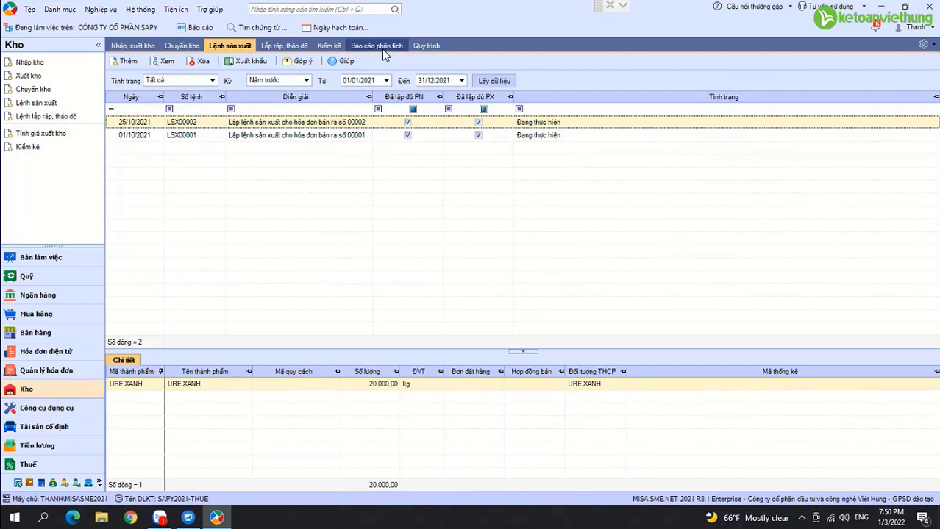
# Go to the general ledger module (Tổng hợp) and set the posting date (Ngày hạch toán) to 01/01/2021.
pyautogui.click(30, 483)
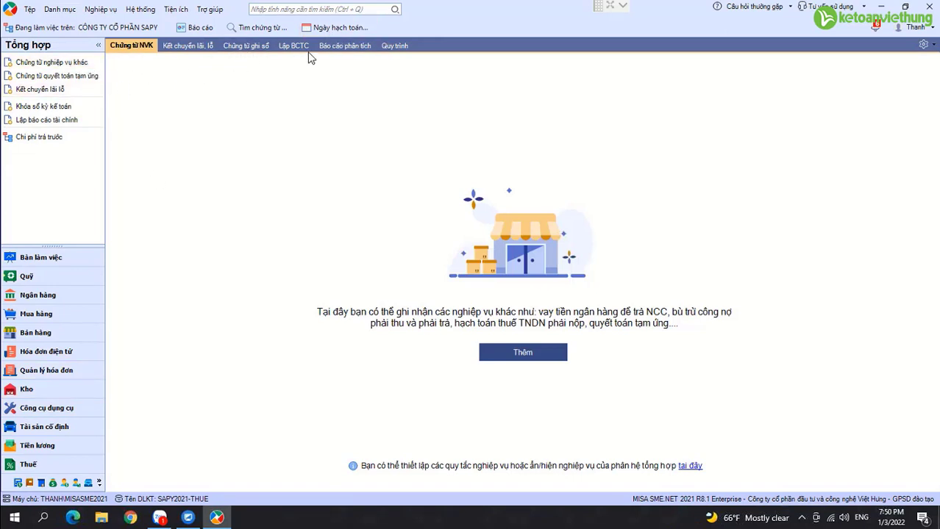
pyautogui.click(327, 27)
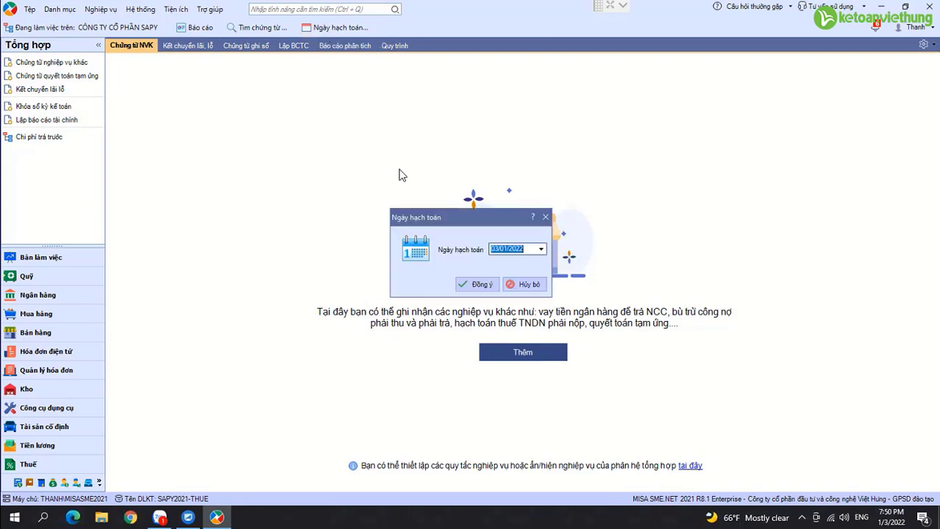
pyautogui.write('01012021')
pyautogui.press('Return')
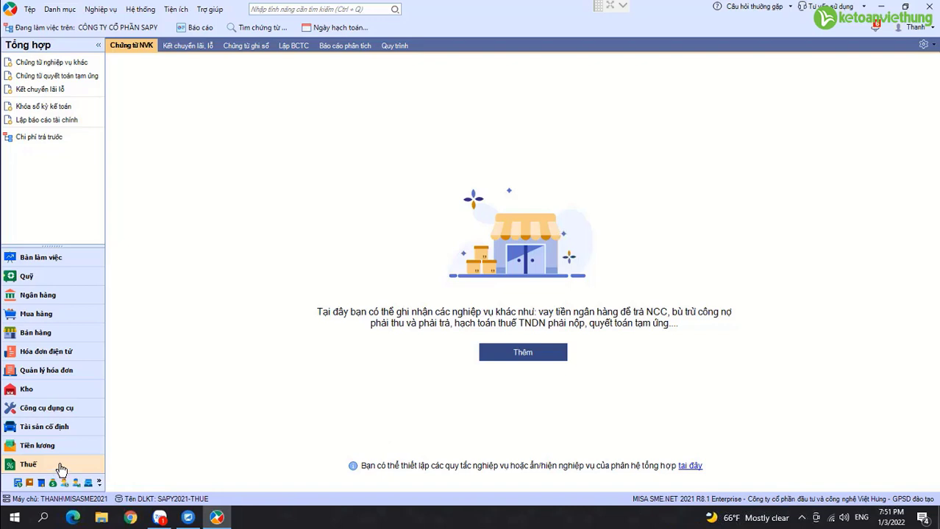
# Show simple continuous production (Sản xuất liên tục - Giản đơn) in the costing module and enlarge the module list.
pyautogui.click(16, 485)
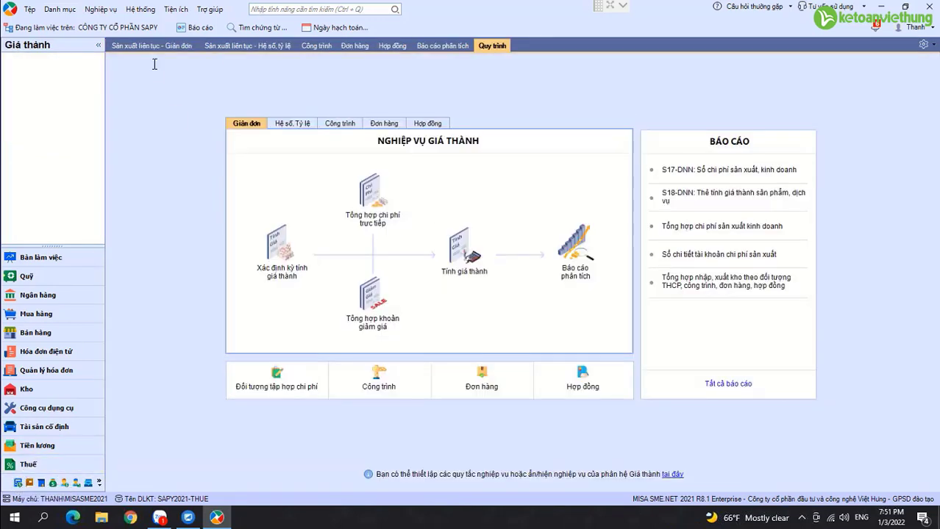
pyautogui.click(152, 54)
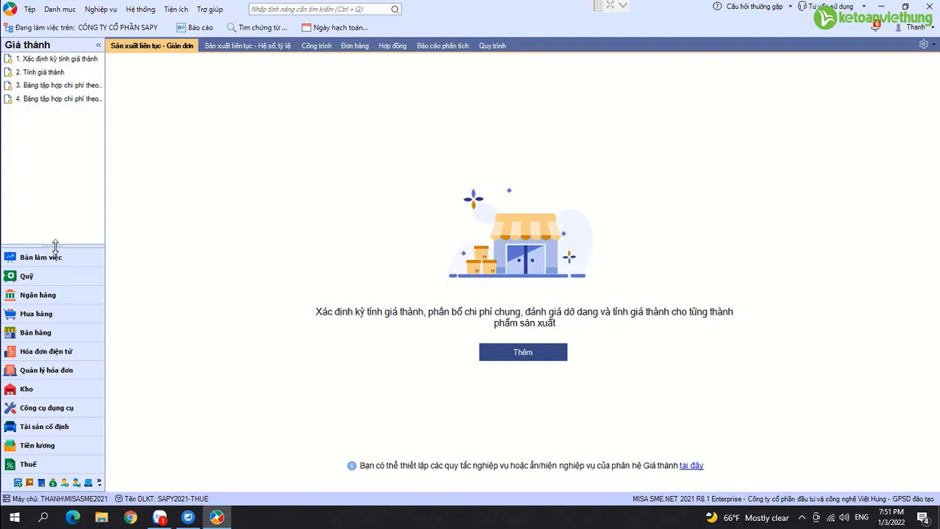
pyautogui.moveTo(53, 246); pyautogui.dragTo(71, 181)
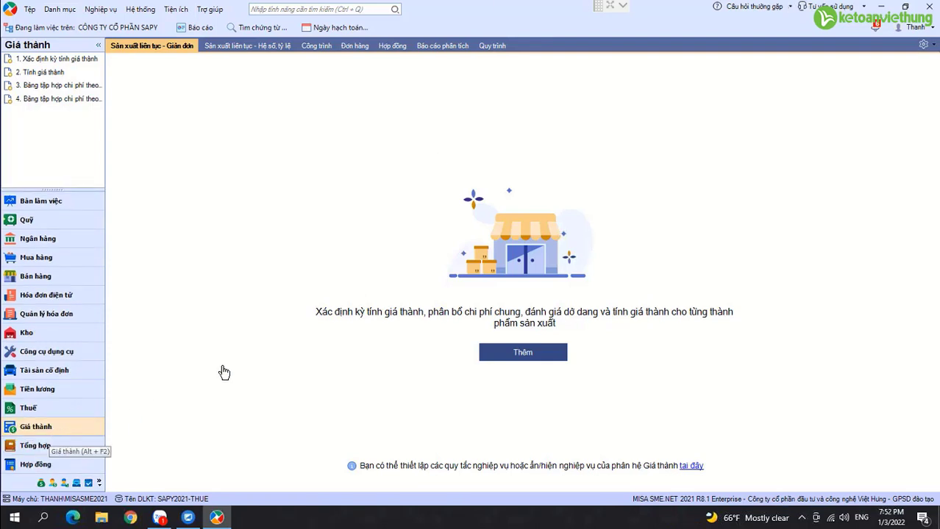
# List the tax declarations for the period Năm nay and return to the costing module (Giá thành).
pyautogui.click(38, 416)
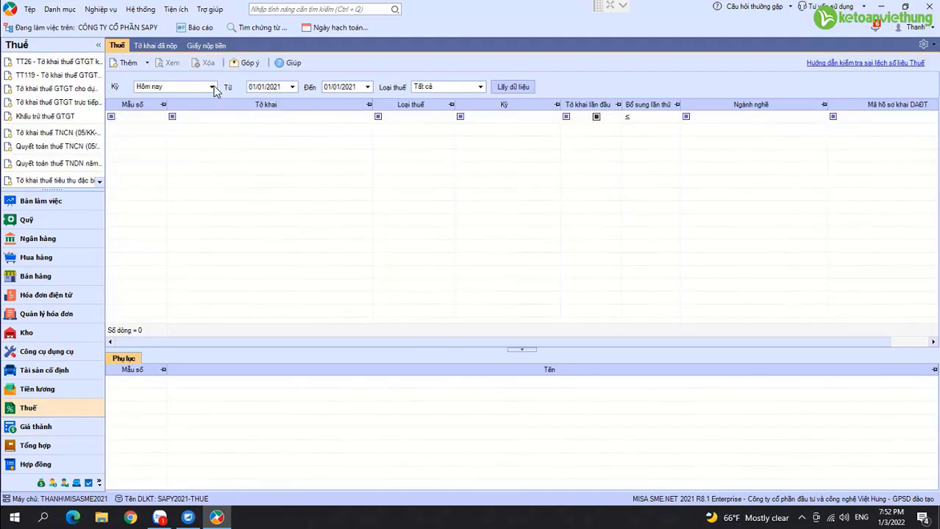
pyautogui.click(212, 87)
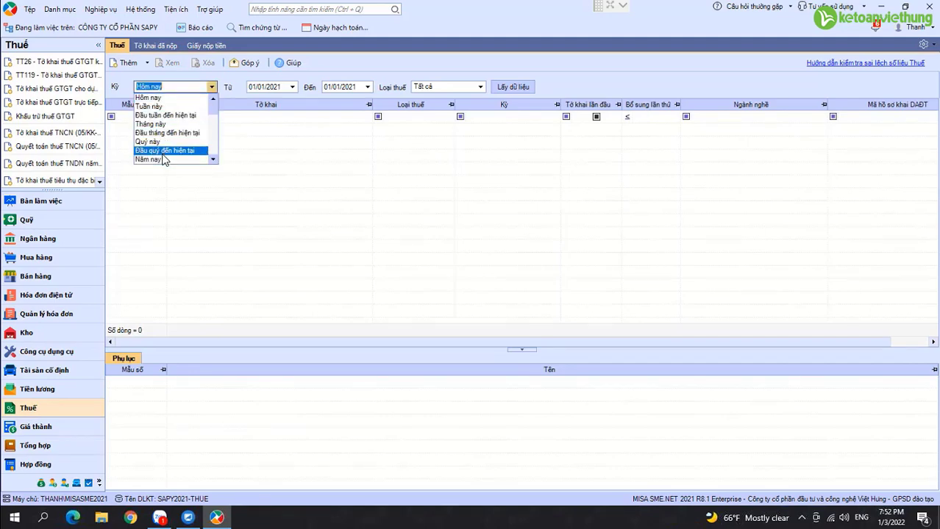
pyautogui.click(164, 159)
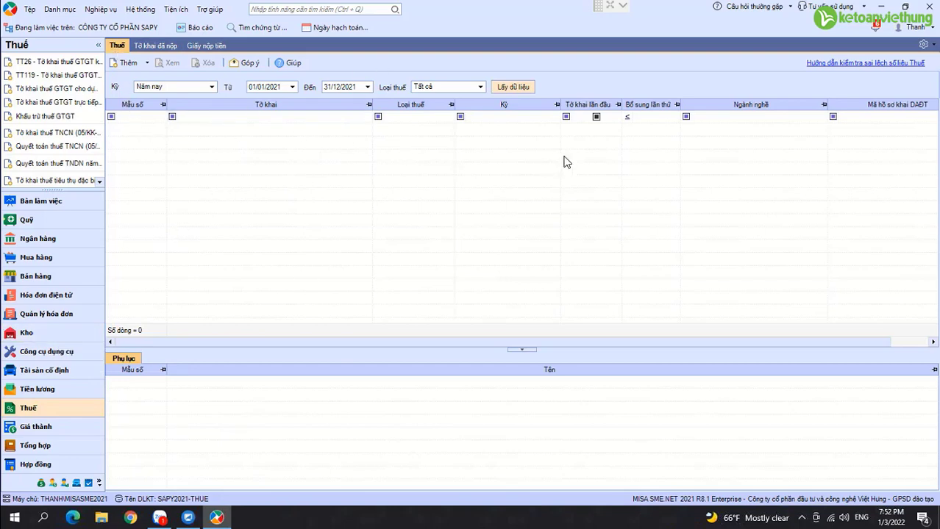
pyautogui.click(36, 428)
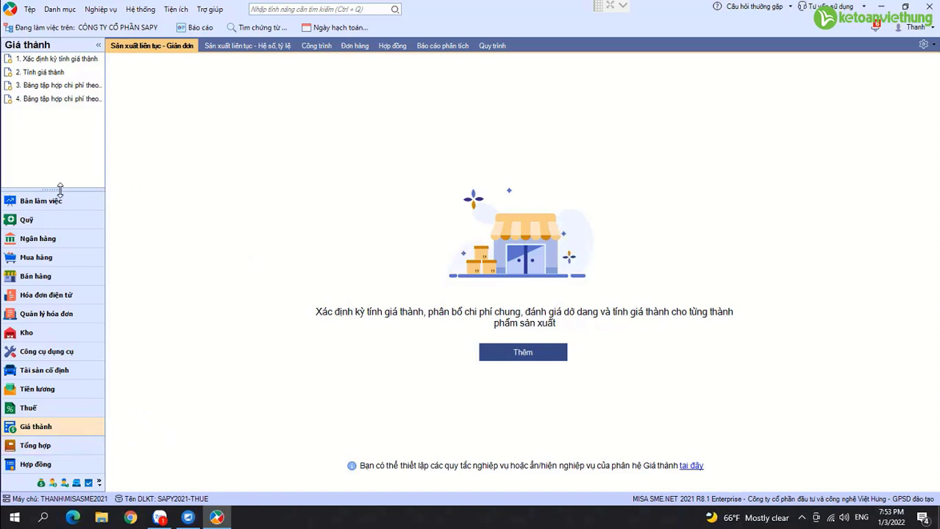
pyautogui.moveTo(60, 189); pyautogui.dragTo(80, 144)
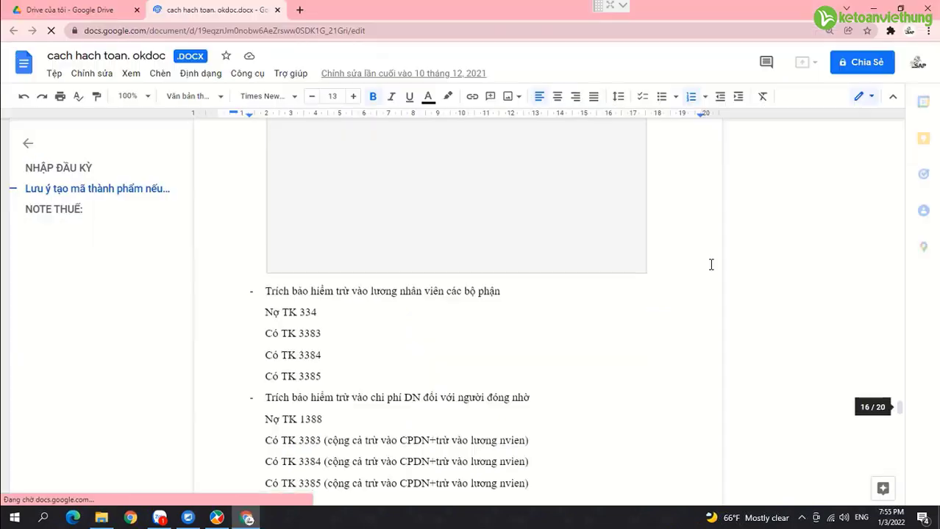
# Switch to the Google Docs file cach hach toan. okdoc.docx and read its insurance, bank, personal income tax and VAT notes.
pyautogui.scroll(-5, 709, 264)
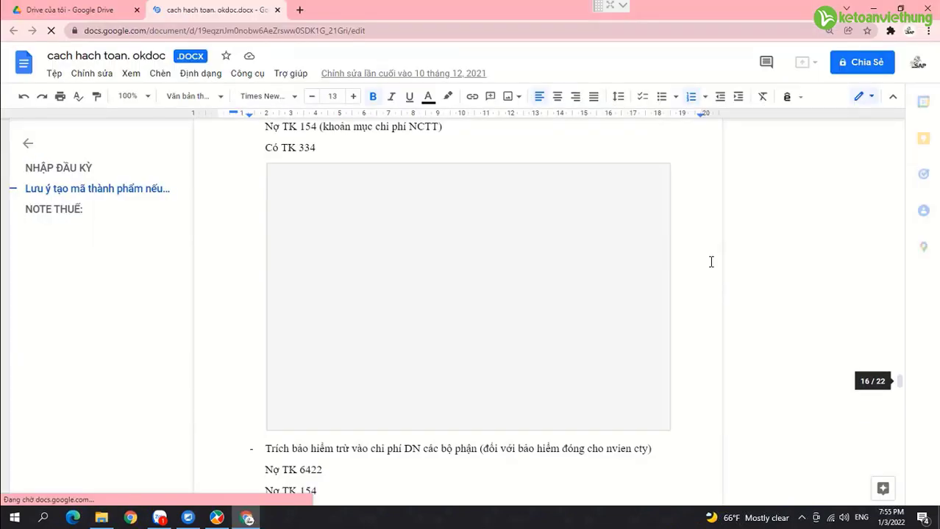
pyautogui.scroll(-5, 712, 252)
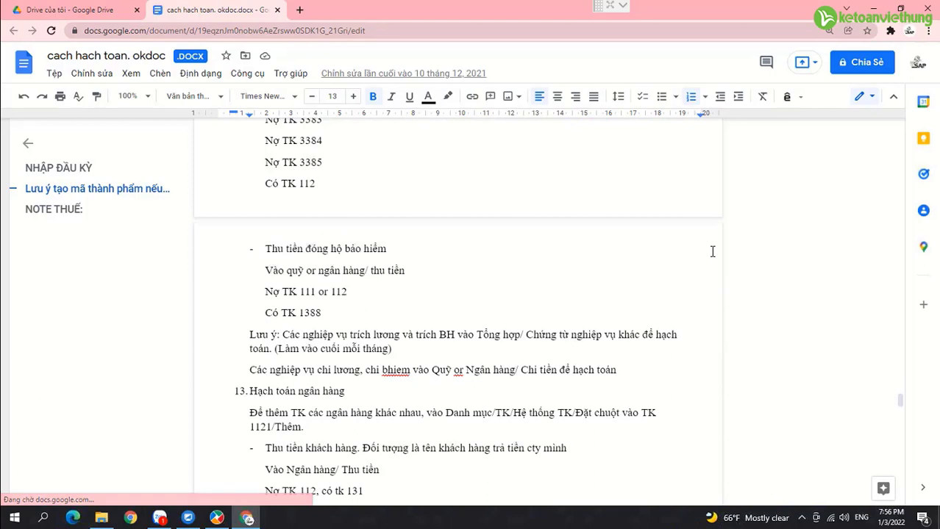
pyautogui.scroll(-2, 712, 252)
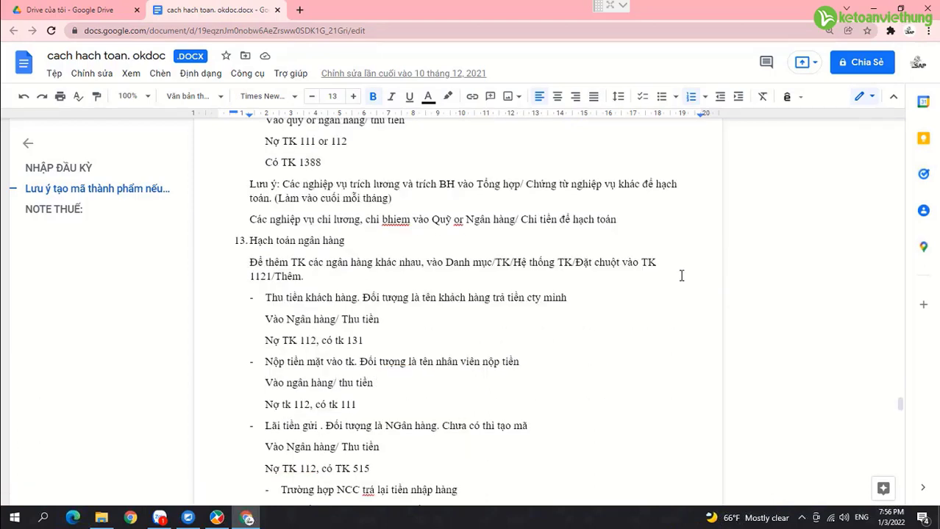
pyautogui.scroll(-15, 600, 347)
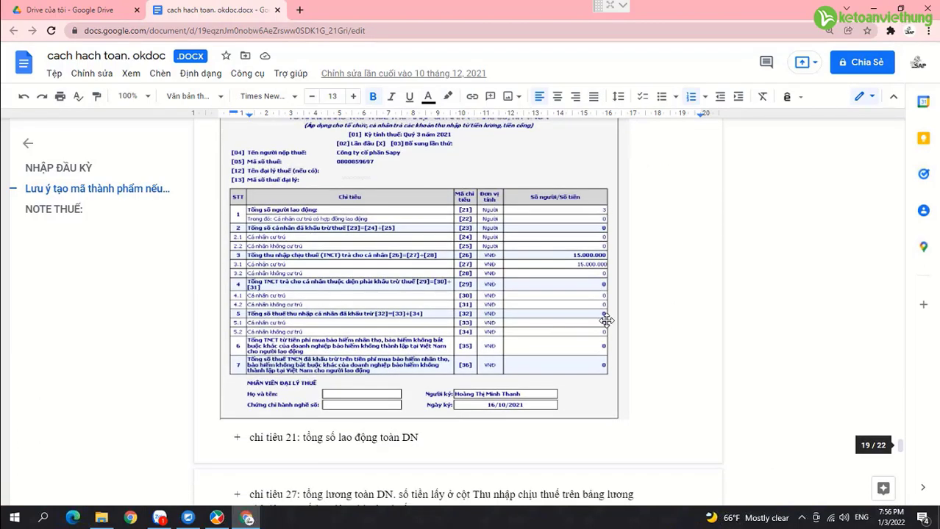
pyautogui.scroll(-6, 606, 321)
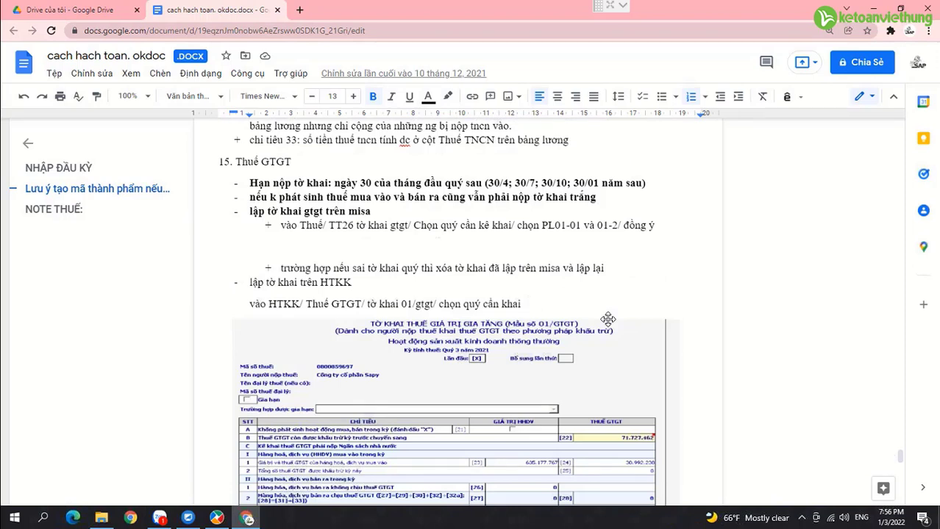
pyautogui.scroll(-6, 608, 319)
pyautogui.scroll(-3, 508, 274)
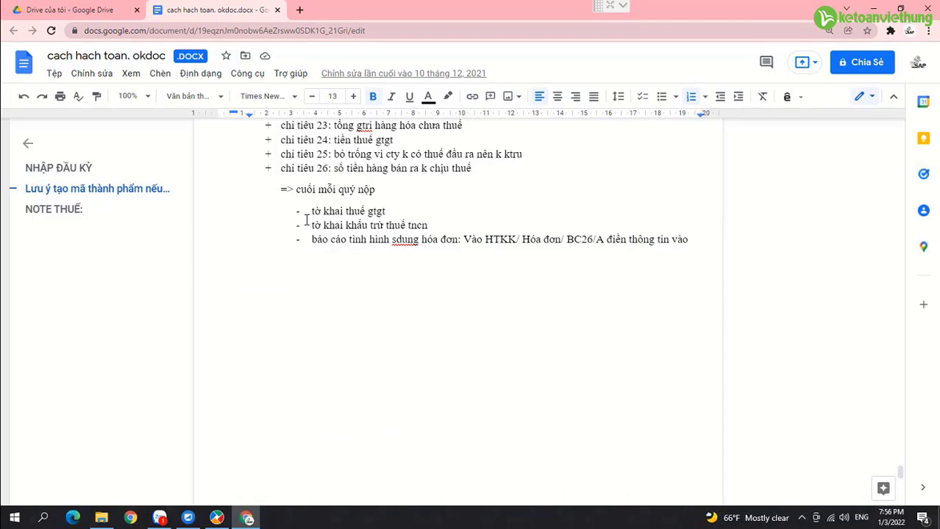
# Colour the filing deadlines "(30/4; 30/7; 30/10; 30/01" red in section 15, Thuế GTGT.
pyautogui.scroll(10, 428, 258)
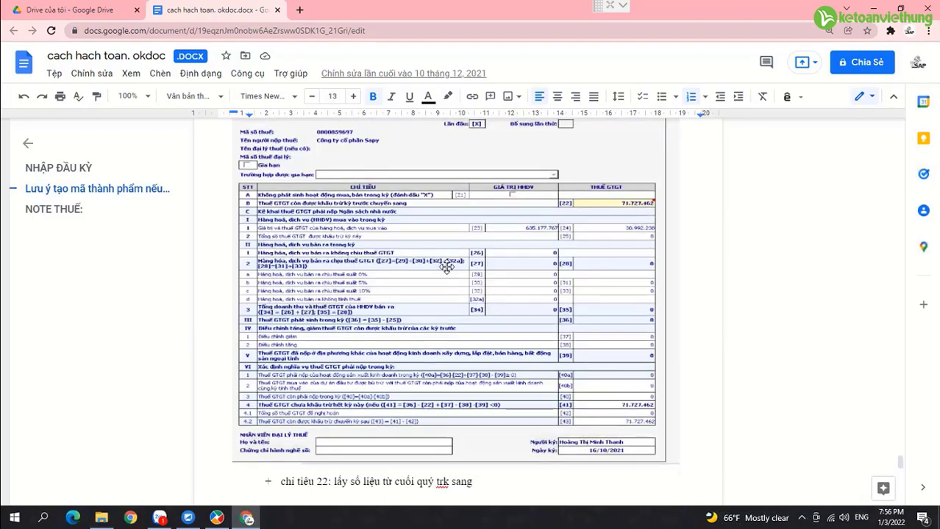
pyautogui.scroll(3, 447, 266)
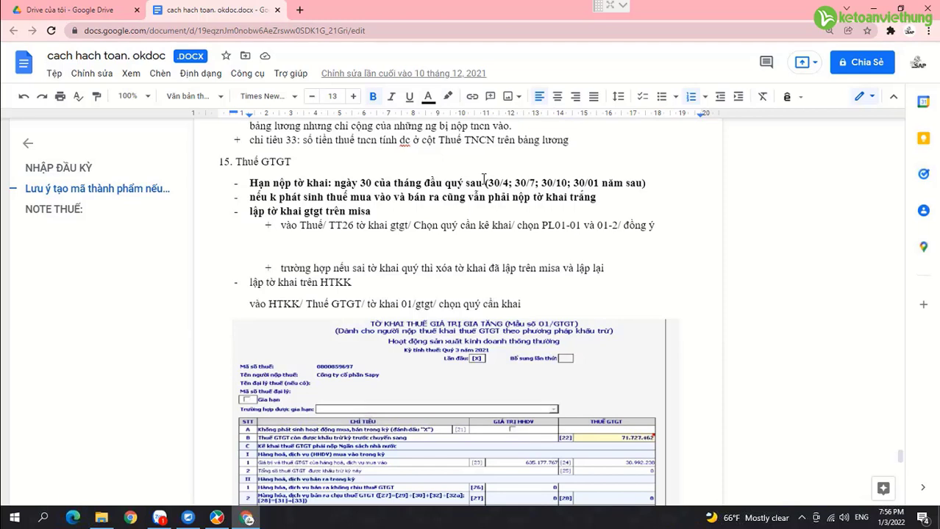
pyautogui.moveTo(484, 180); pyautogui.dragTo(600, 181)
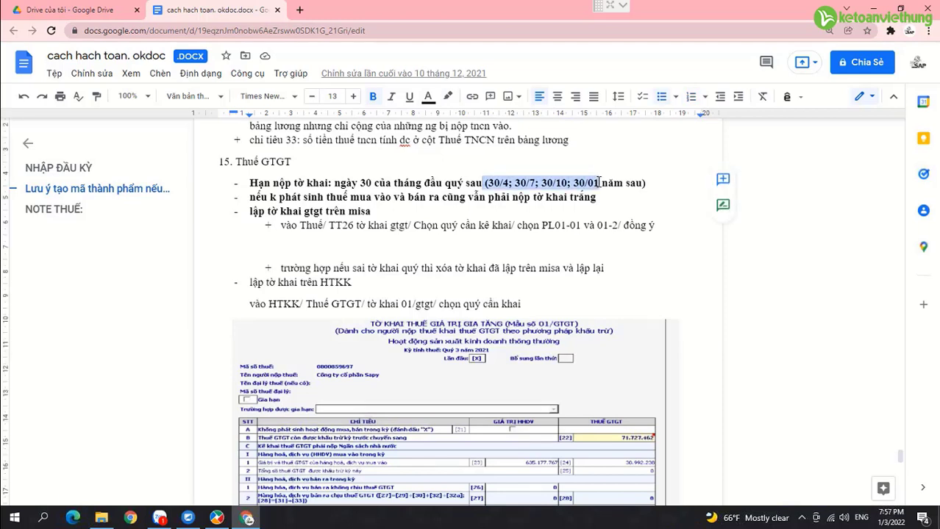
pyautogui.click(432, 101)
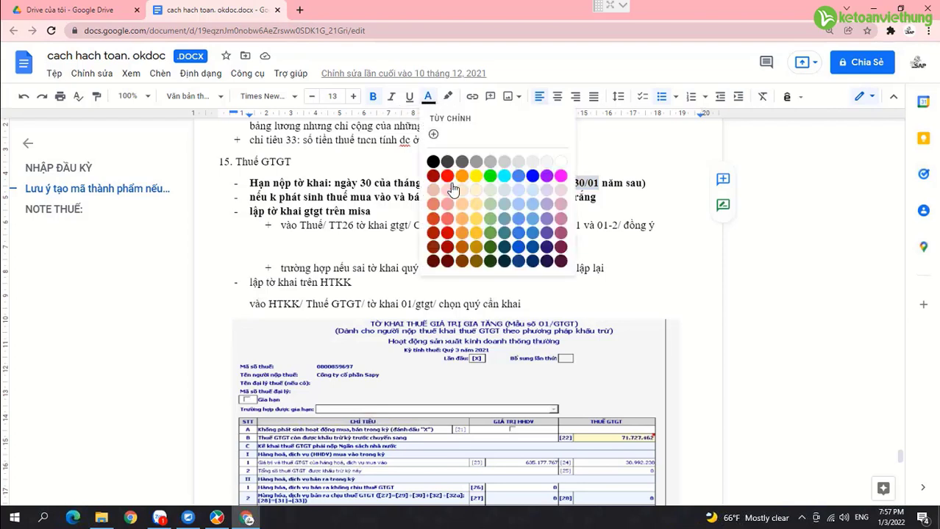
pyautogui.click(449, 183)
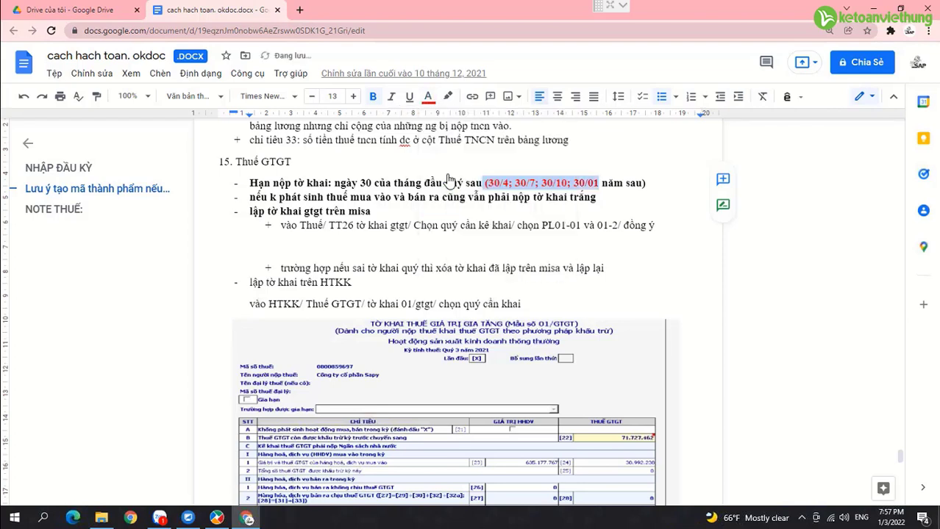
pyautogui.click(592, 195)
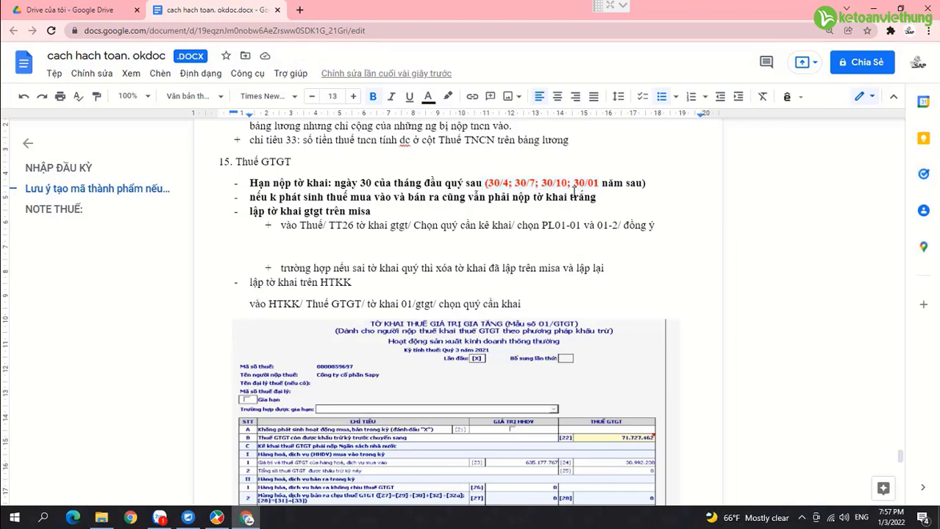